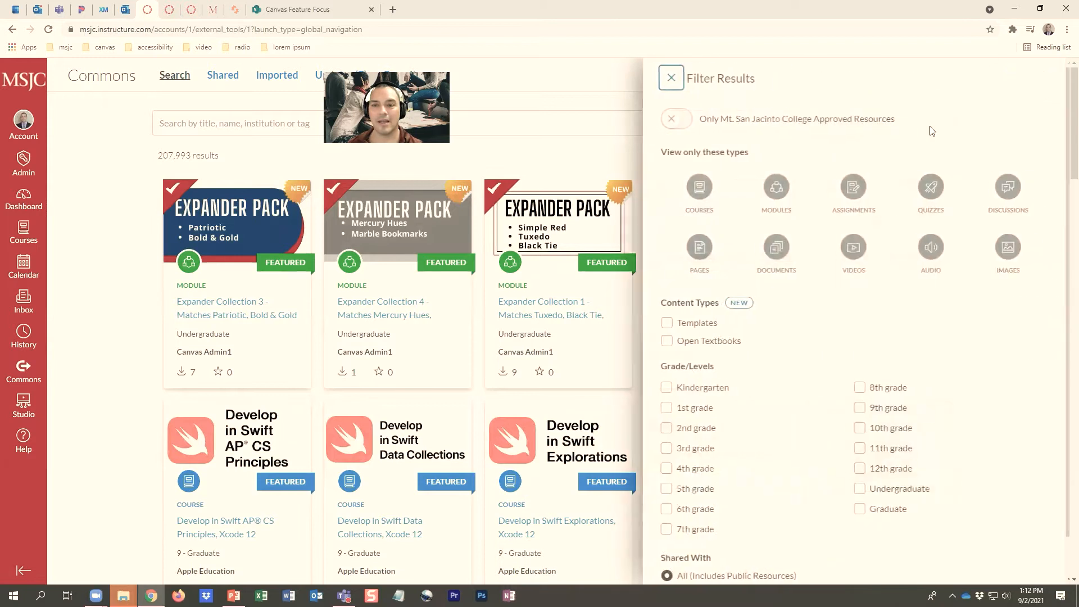
Limit the Commons results to Mt. San Jacinto College approved resources and open the Essentials Theme Pack - Bold & Gold module
left_click(681, 122)
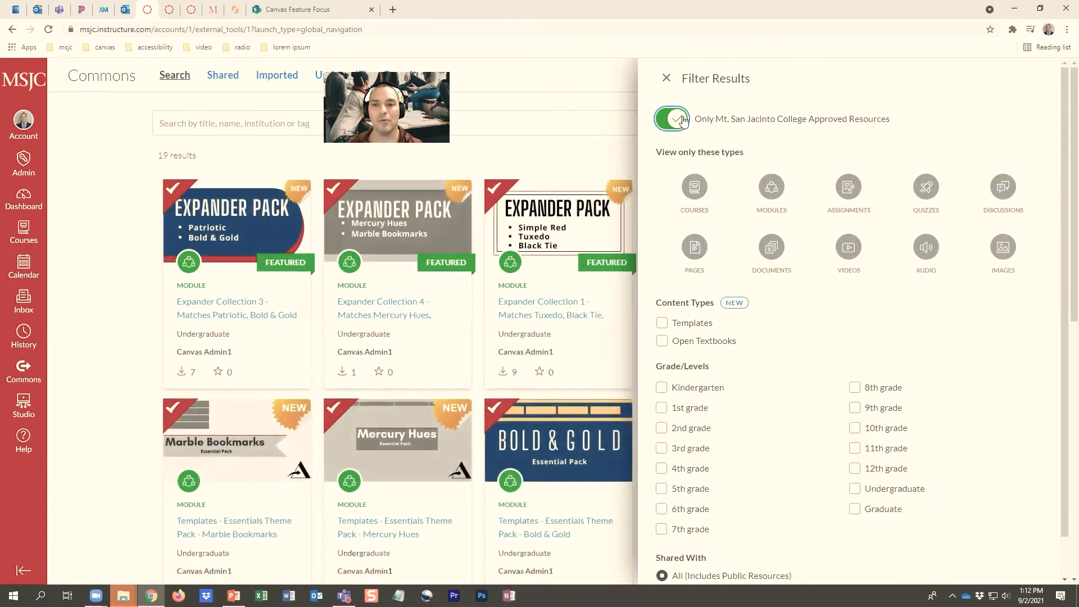
left_click(596, 121)
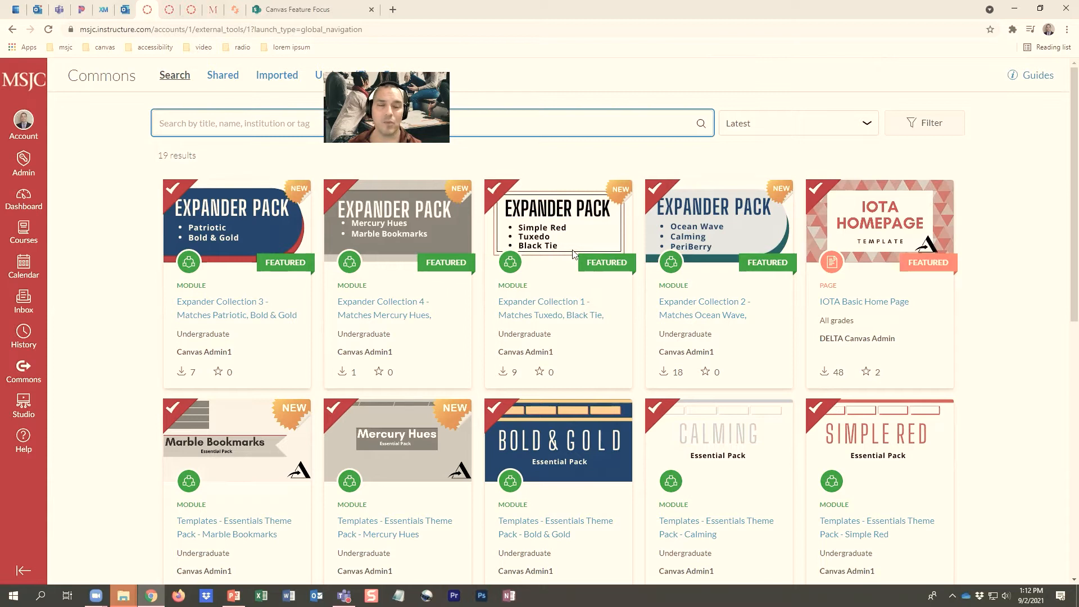
scroll(574, 254, "down", 4)
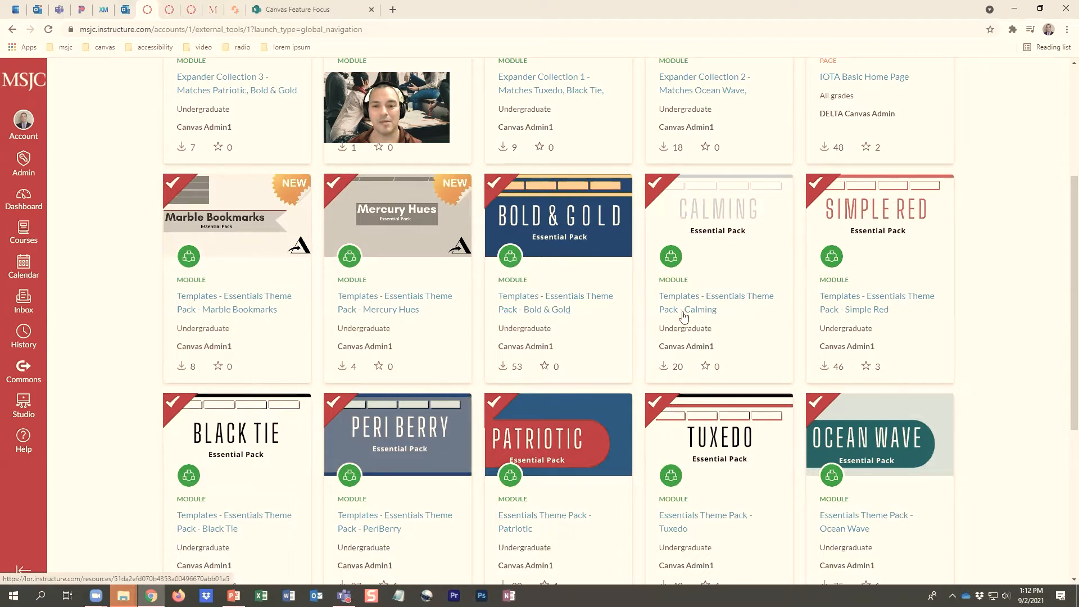
left_click(561, 298)
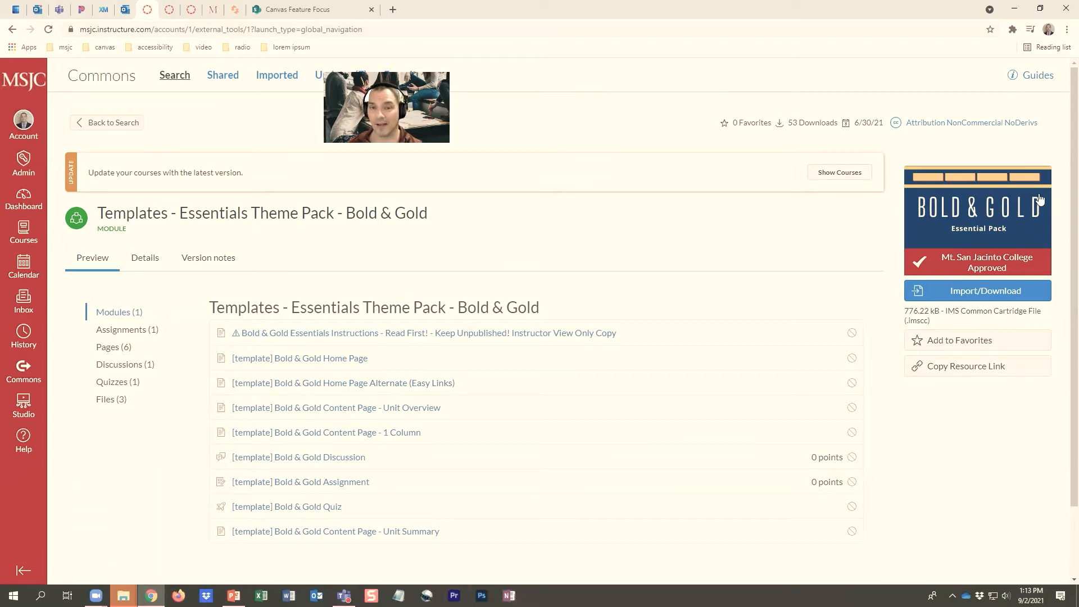
Import the Bold & Gold theme pack into the Project-Demo Shell course
left_click(978, 300)
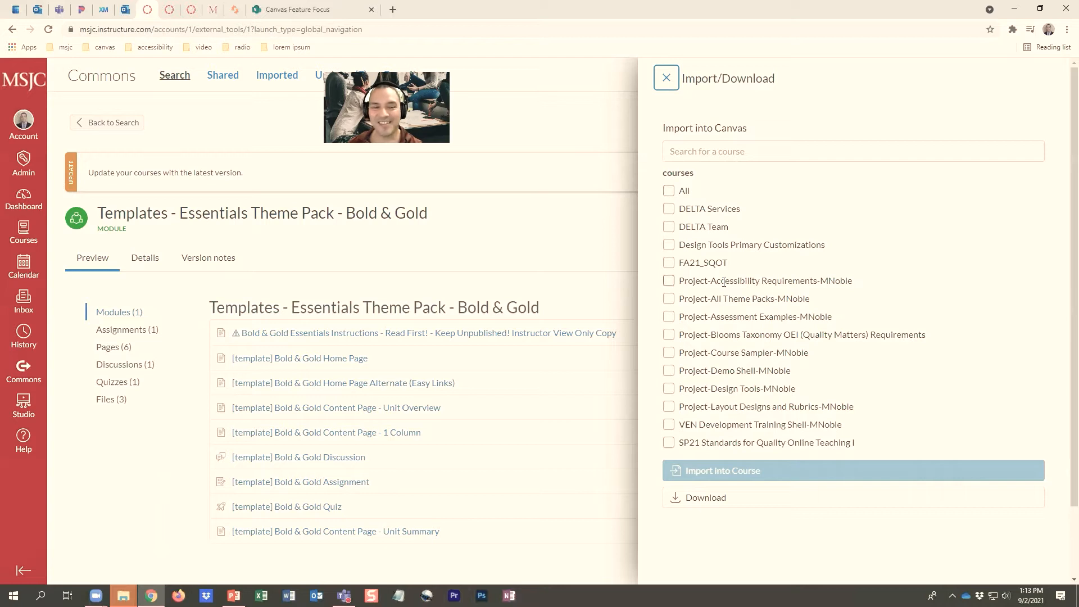
left_click(669, 372)
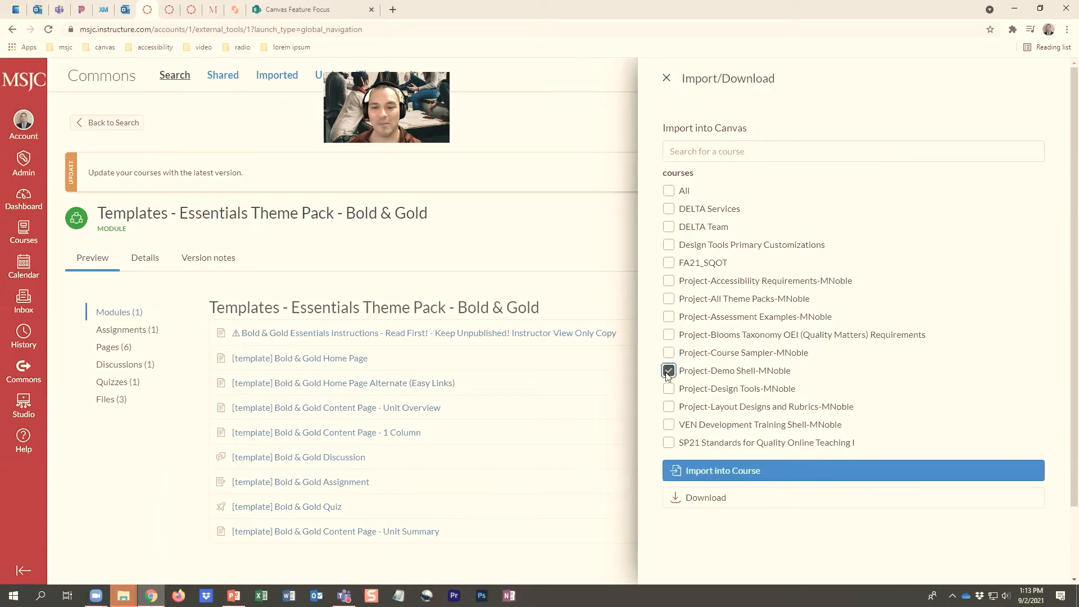
left_click(771, 473)
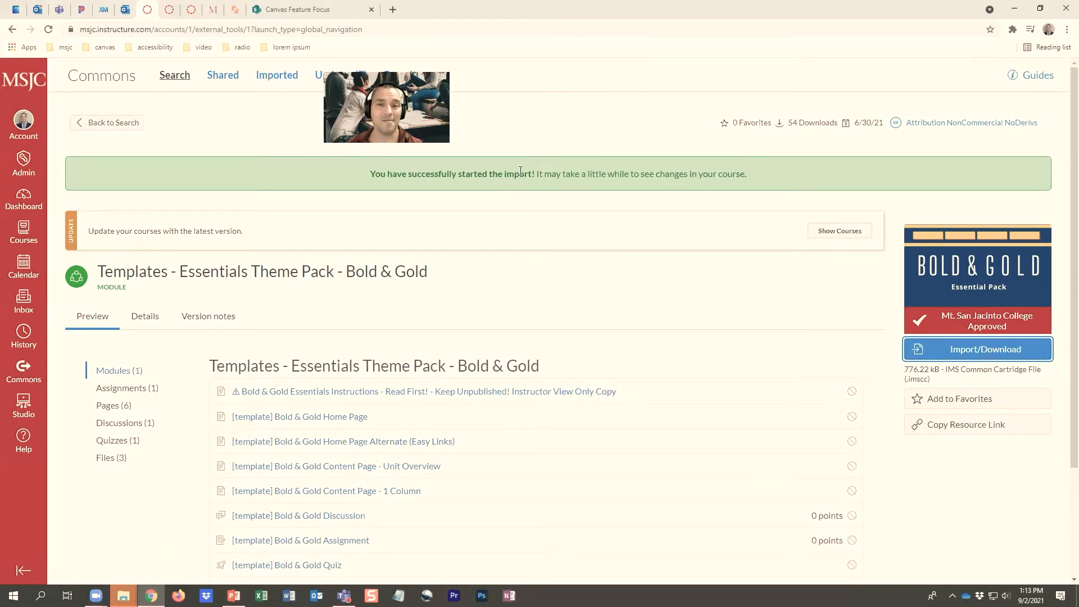
Open the Project-Demo Shell course from the dashboard and go to its Modules page
left_click(24, 202)
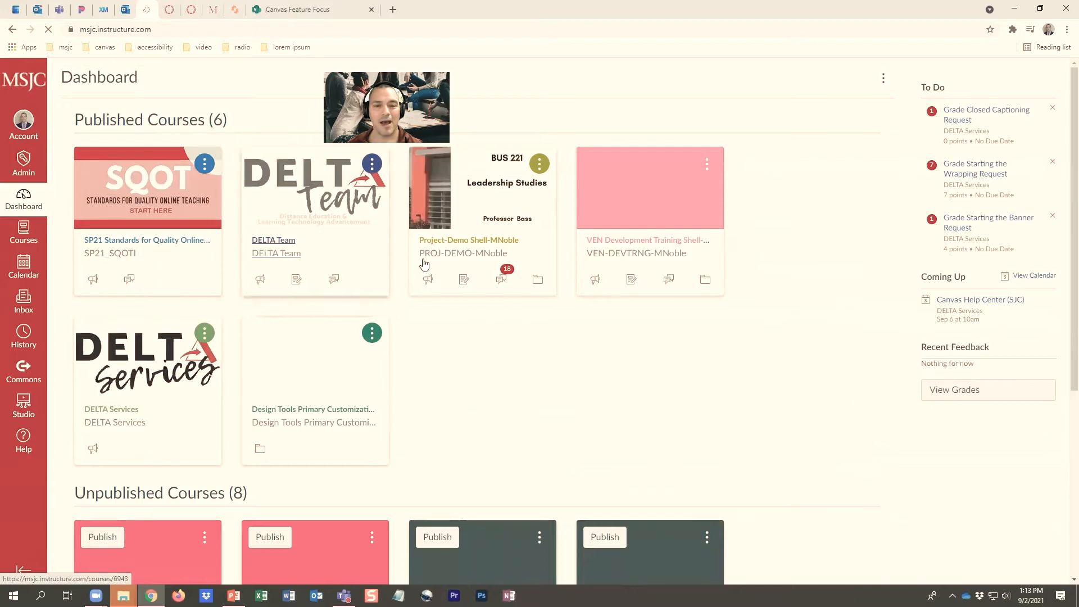
left_click(494, 243)
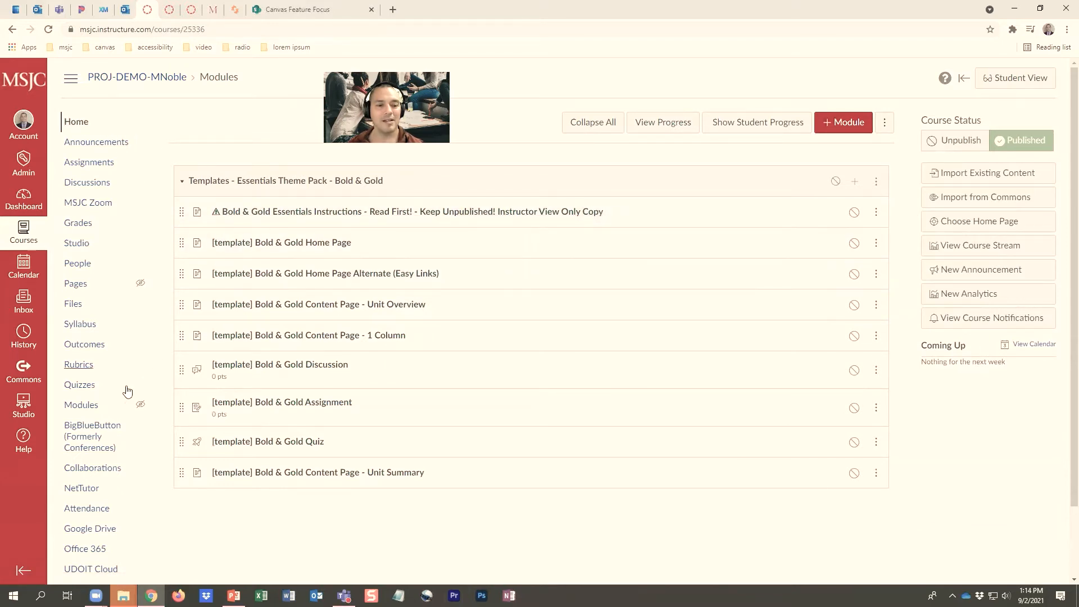
left_click(93, 405)
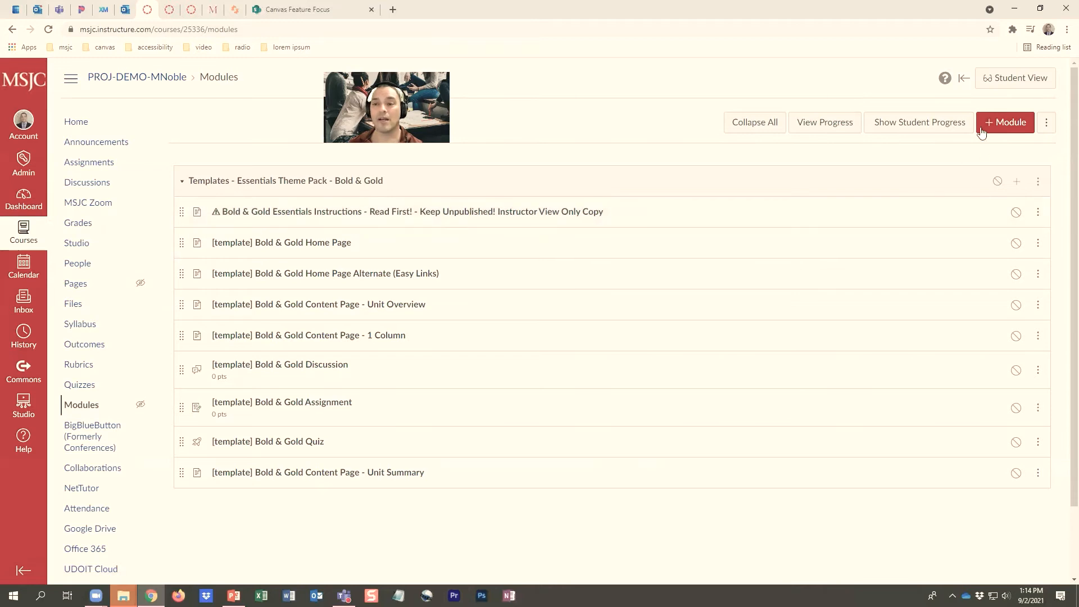
Add a new module named "week 1" to the course
left_click(1014, 127)
left_click(467, 274)
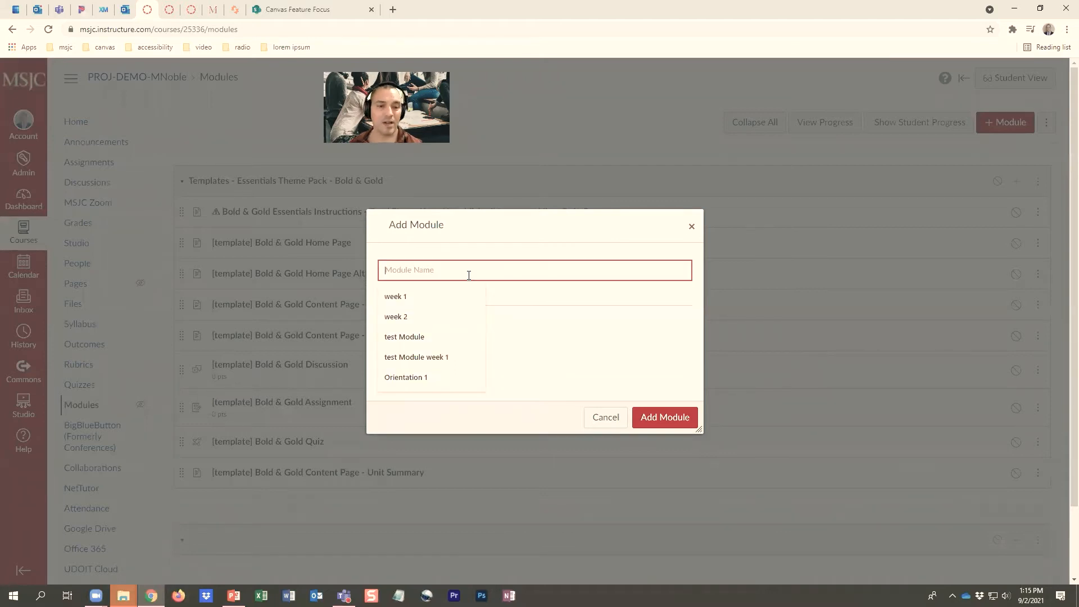
left_click(414, 296)
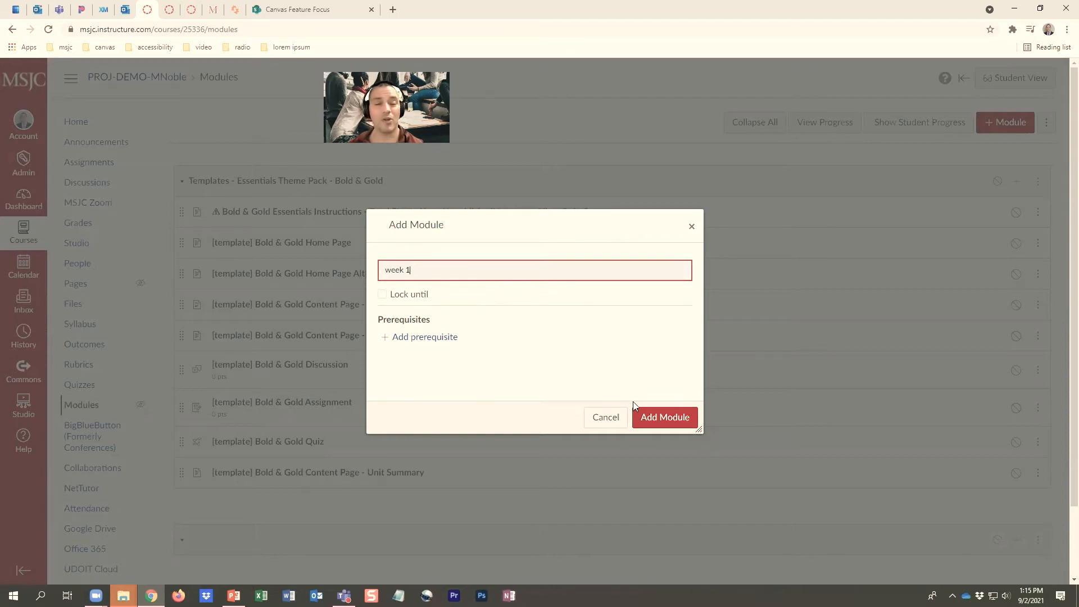
left_click(653, 418)
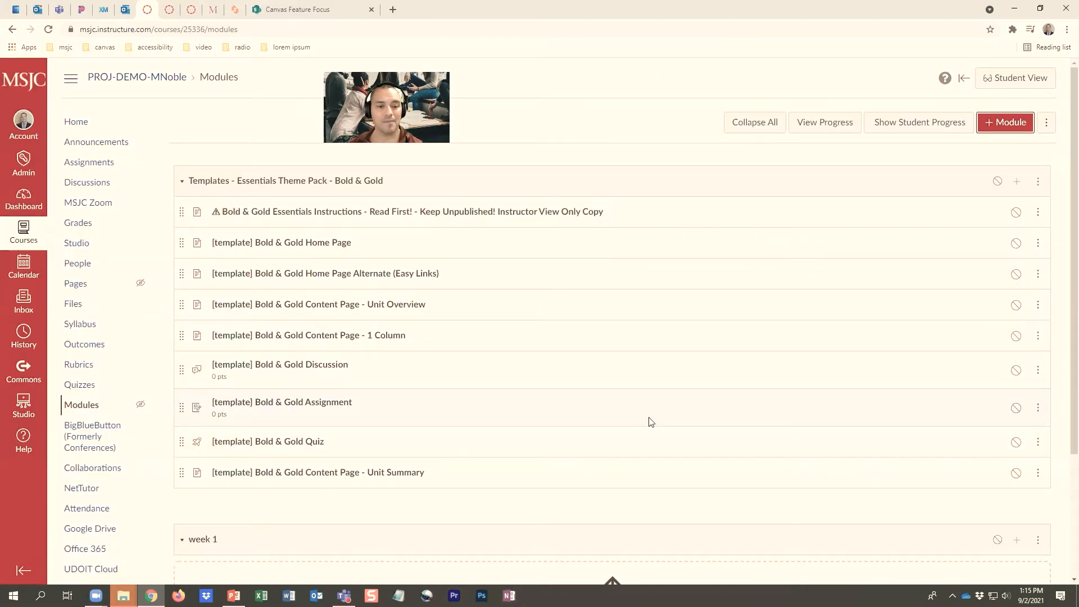
Move the "week 1" module to the top of the module list
scroll(590, 479, "down", 1)
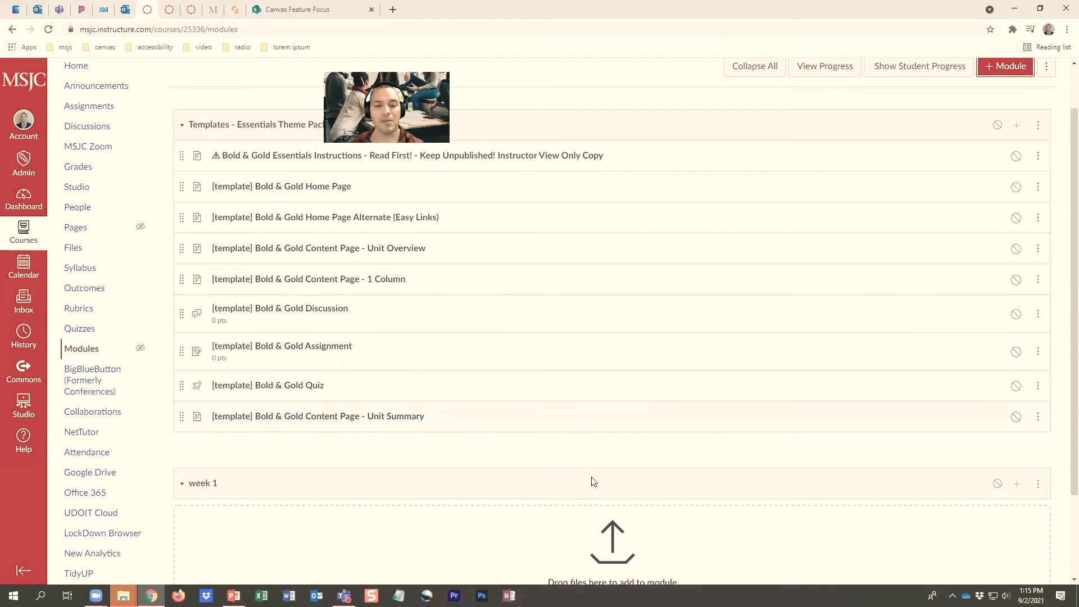
scroll(593, 482, "down", 1)
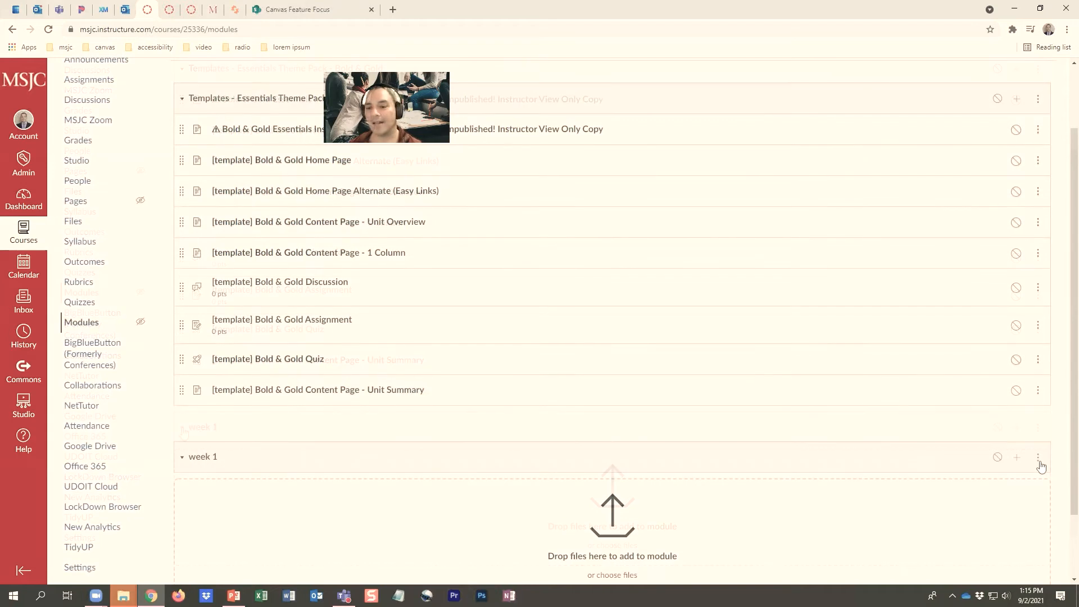
left_click(1038, 459)
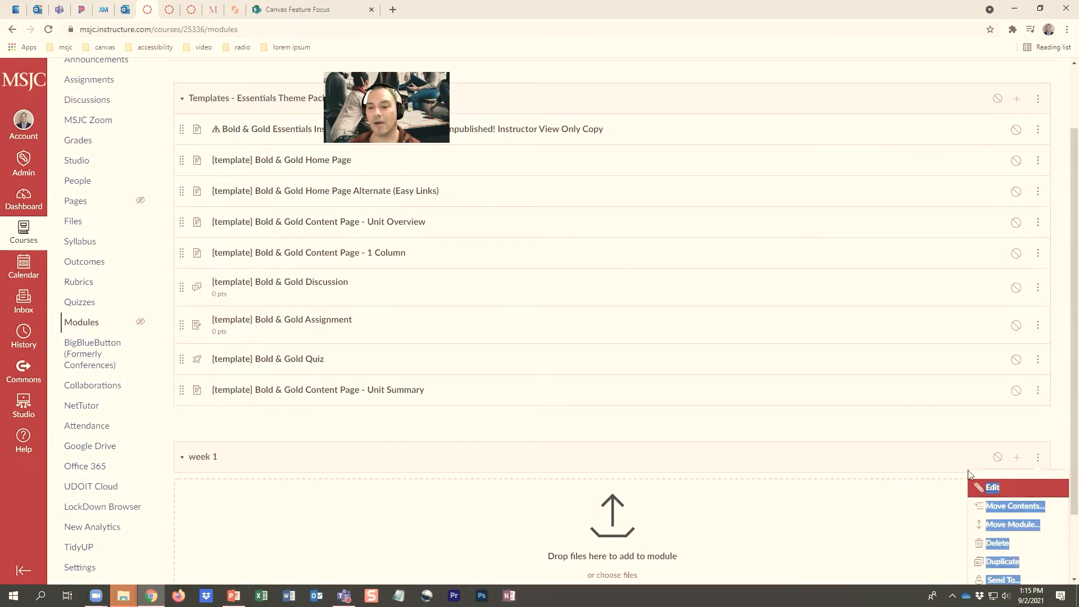
left_click(968, 470)
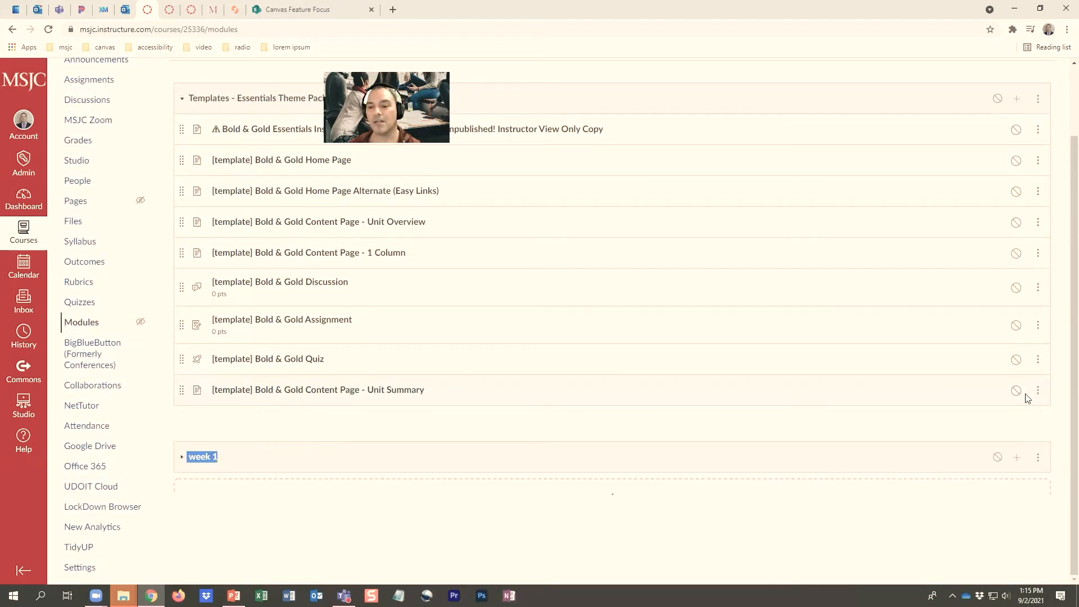
left_click(1039, 459)
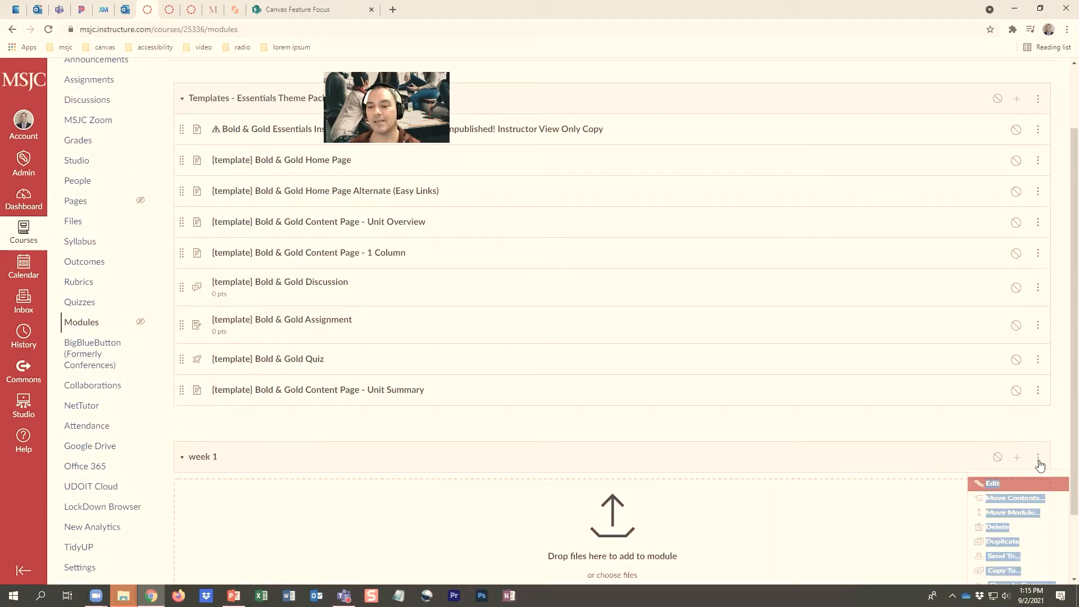
left_click(1019, 513)
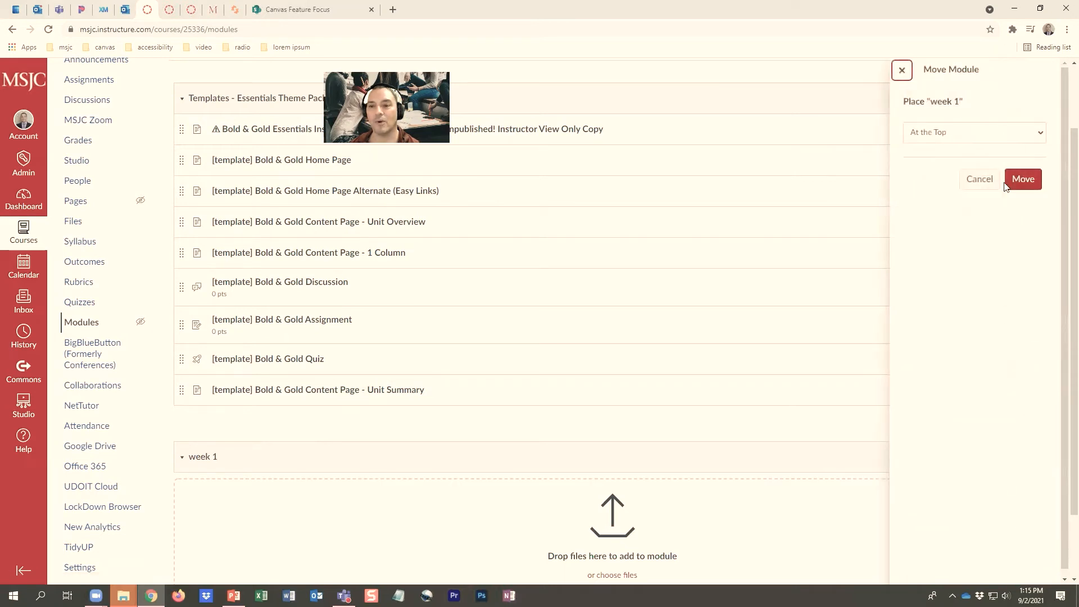
left_click(1023, 179)
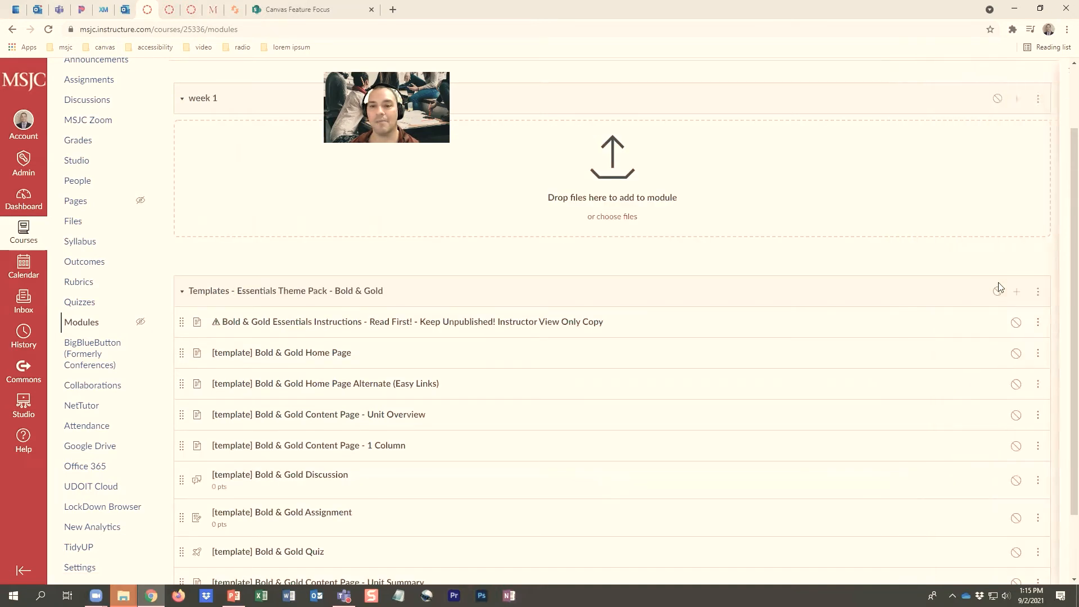
scroll(582, 296, "up", 2)
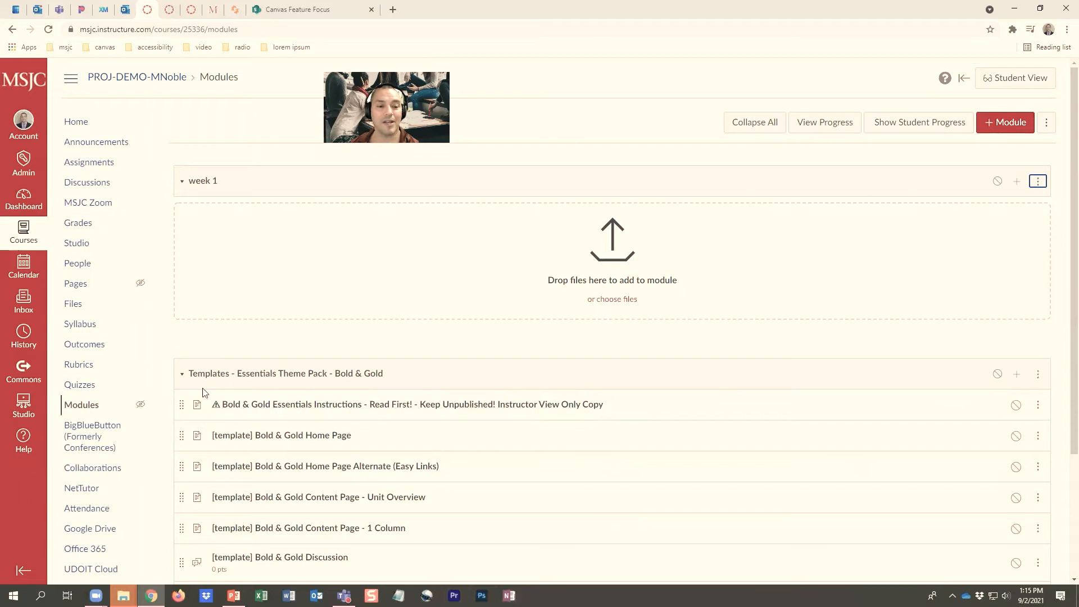
Duplicate the "[template] Bold & Gold Home Page" item in the Bold & Gold templates module
mouse_move(181, 406)
left_mouse_down()
mouse_move(182, 417)
mouse_move(180, 354)
mouse_move(181, 419)
left_mouse_up()
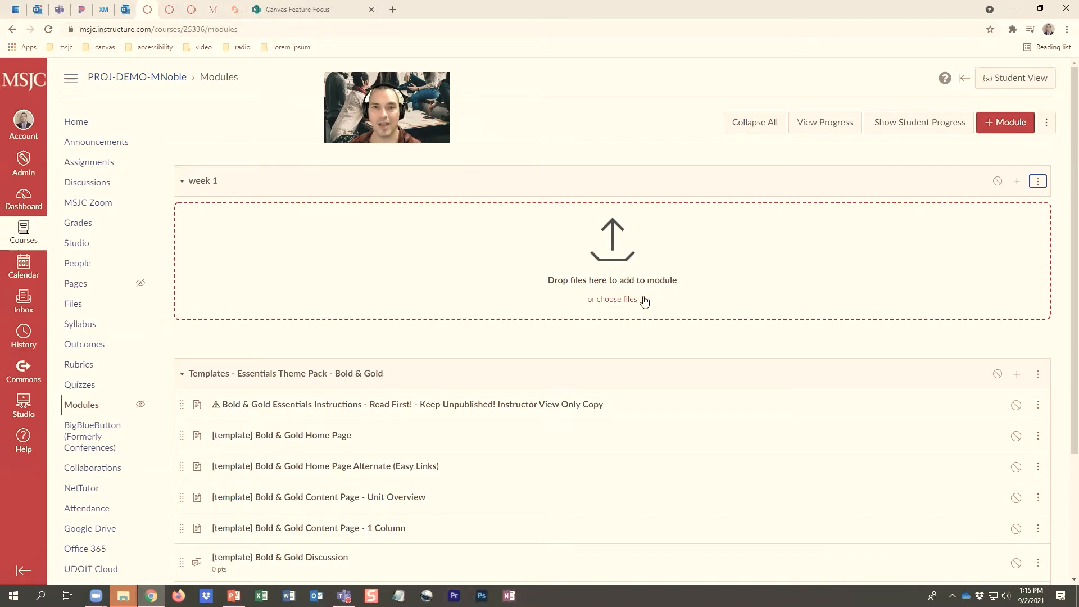
scroll(628, 389, "down", 1)
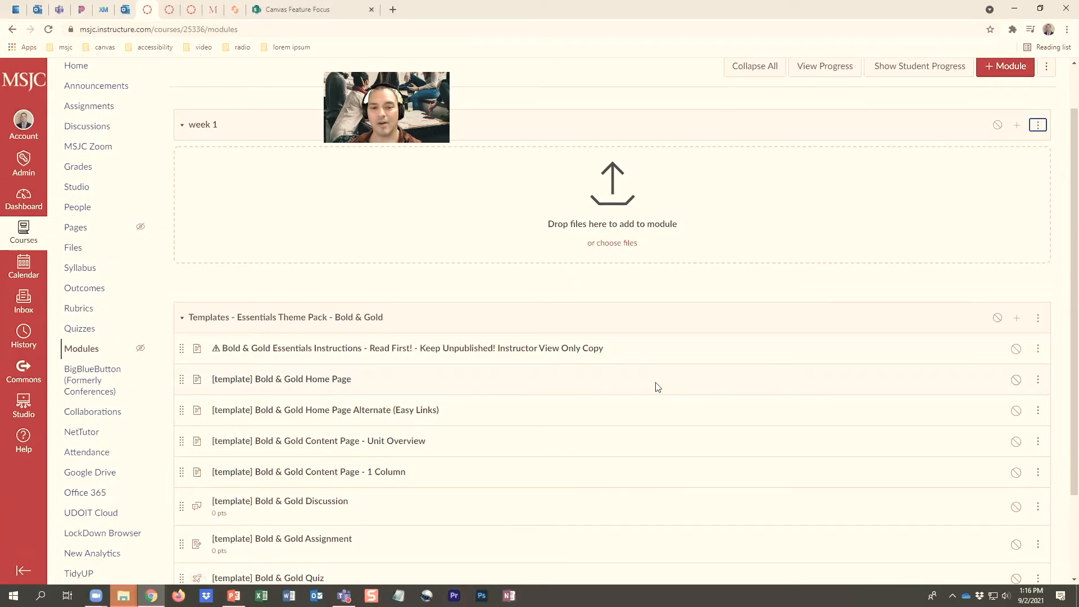
left_click(1039, 379)
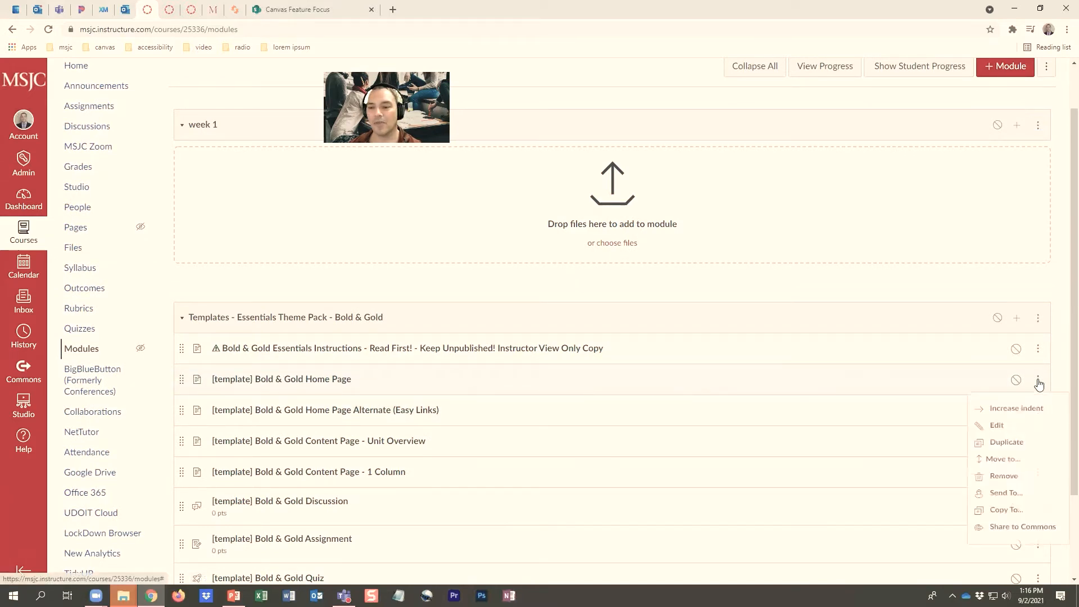
left_click(1004, 449)
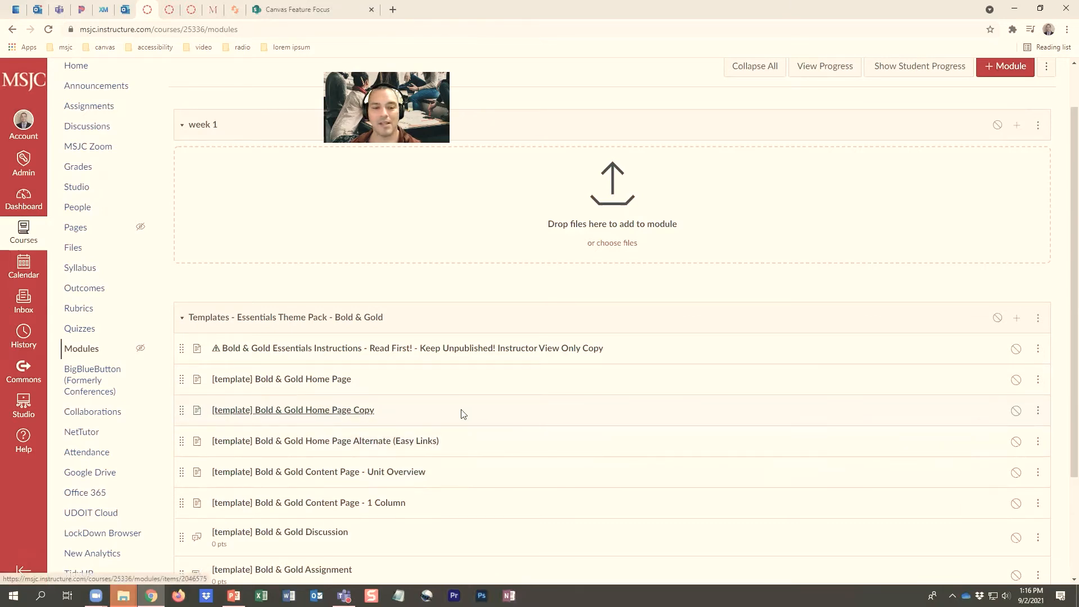
Rename the duplicated home page item as "home page 1"
left_click(1038, 412)
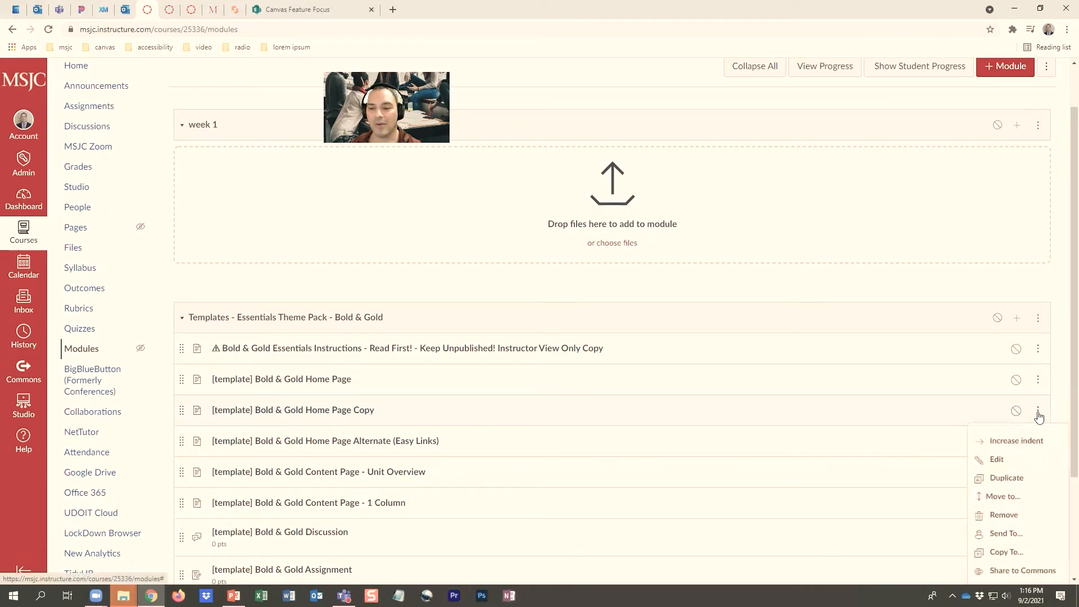
left_click(994, 460)
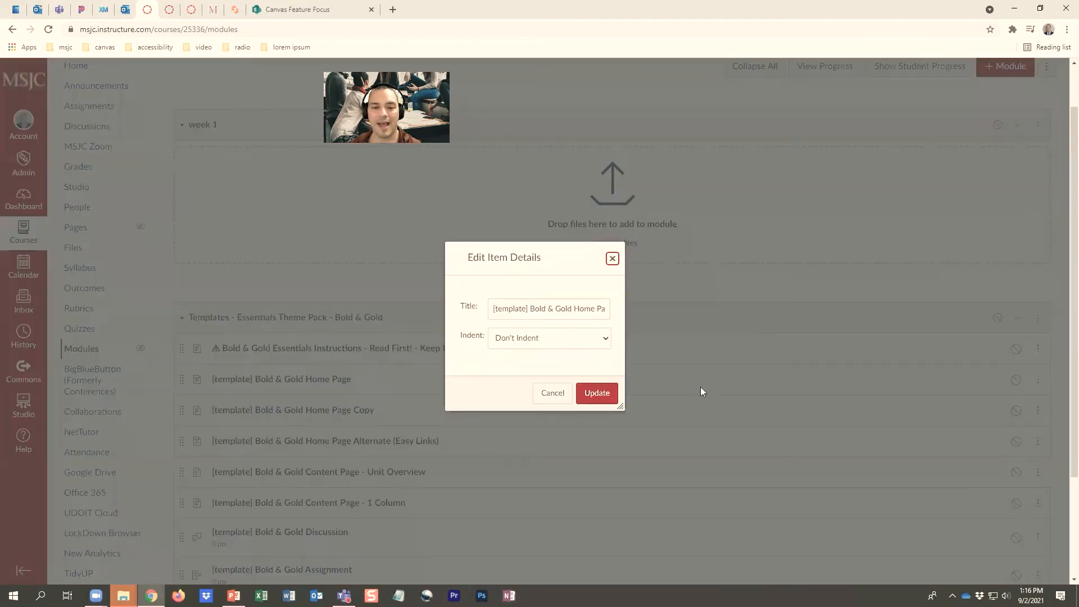
triple_click(543, 313)
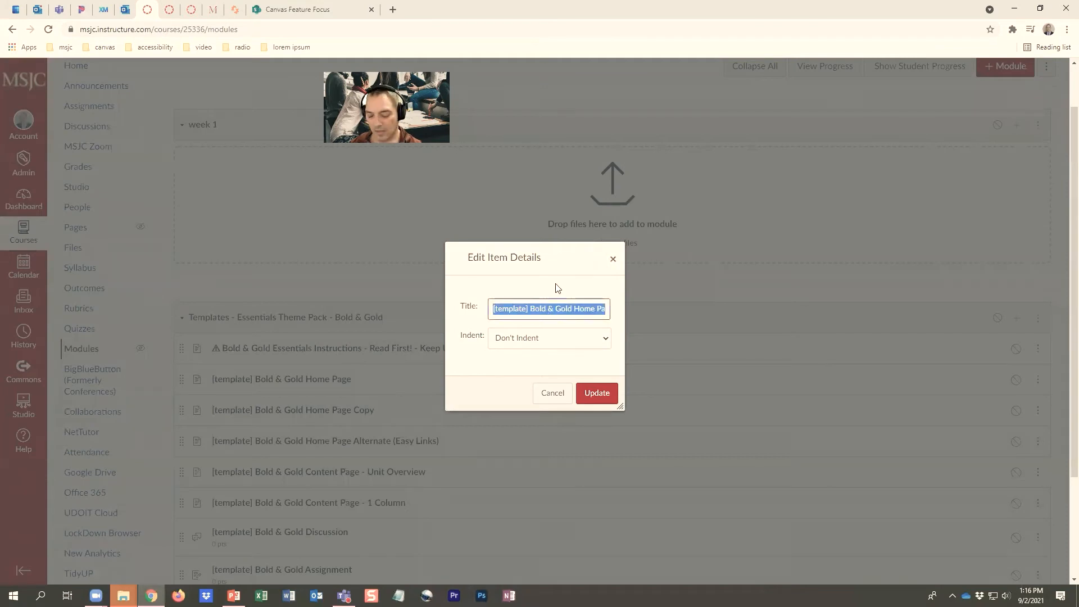
type("ho")
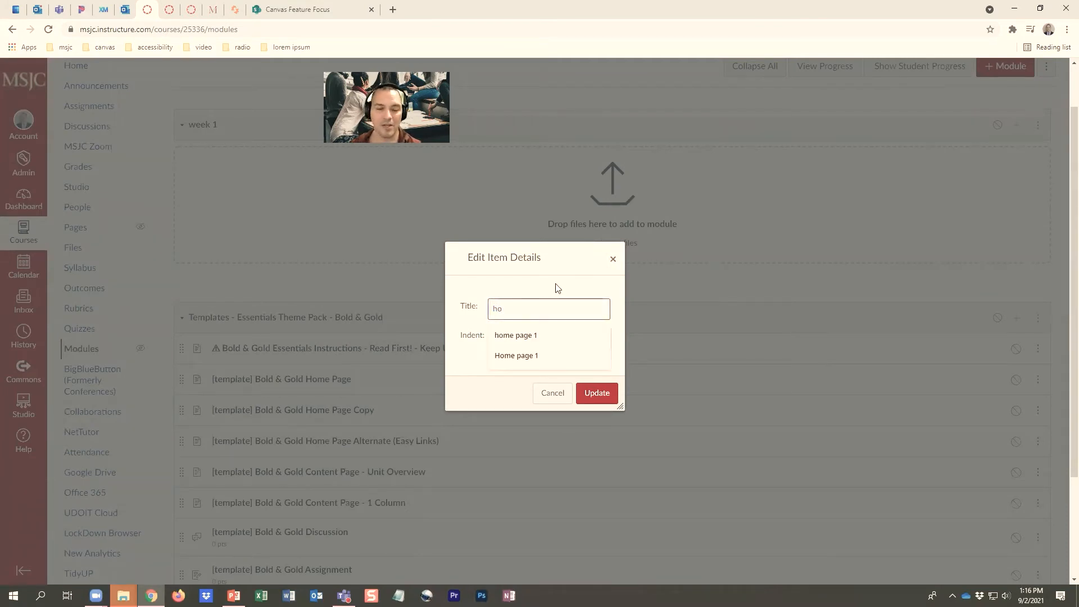
left_click(529, 342)
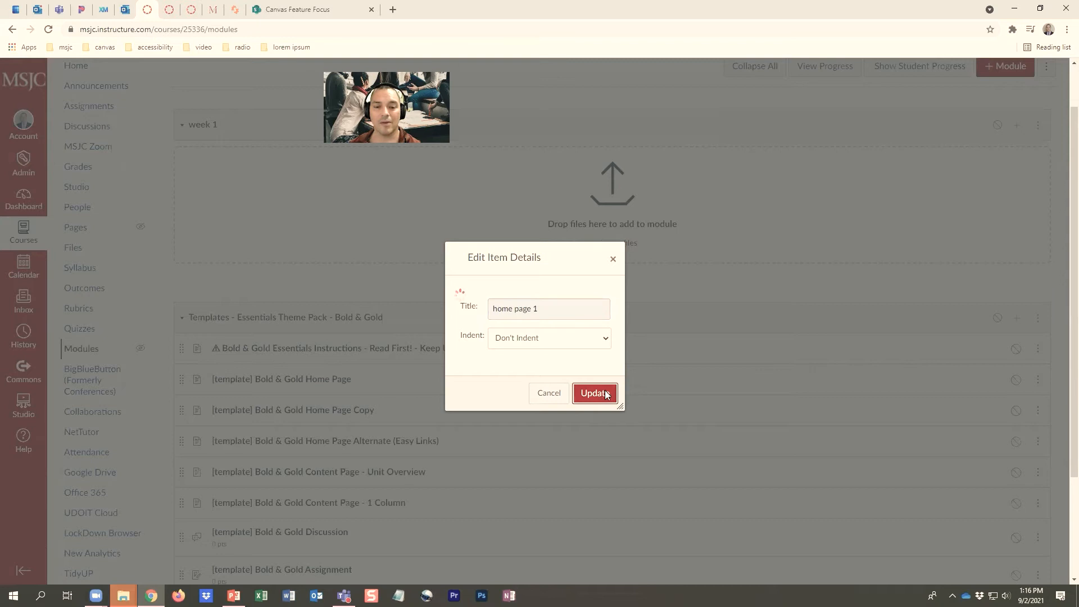
left_click(606, 395)
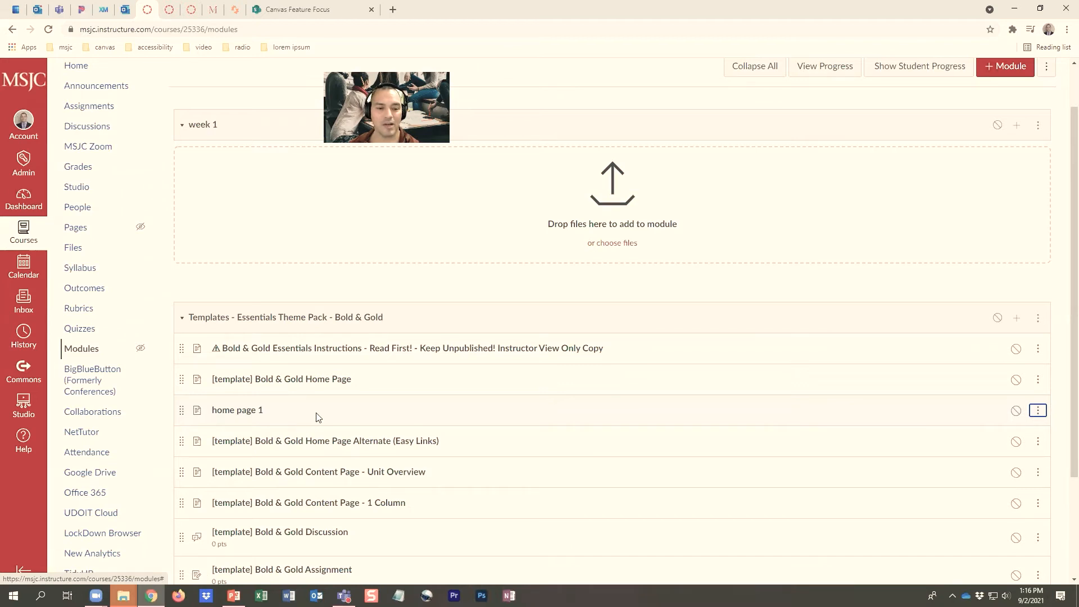
Remove the "home page 1" item from the templates module and open the course's Pages list
left_click(1040, 411)
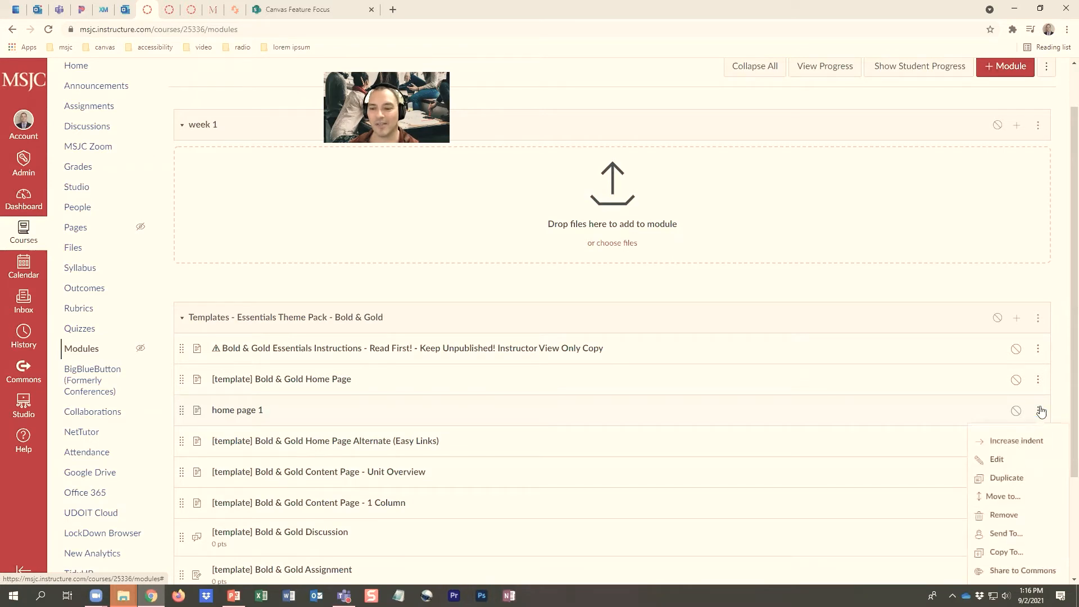
left_click(1016, 520)
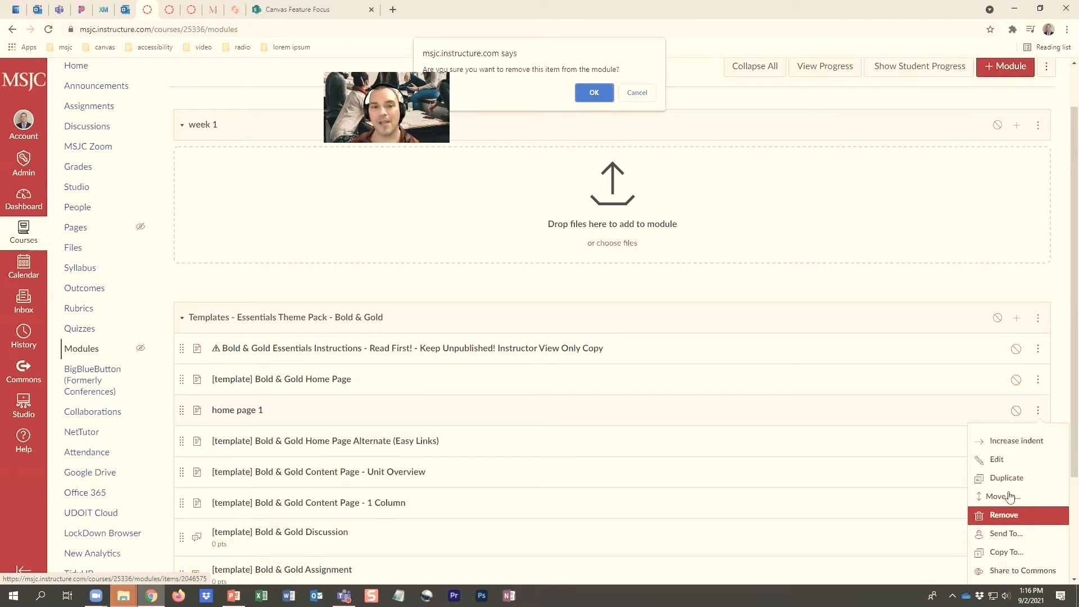
left_click(592, 93)
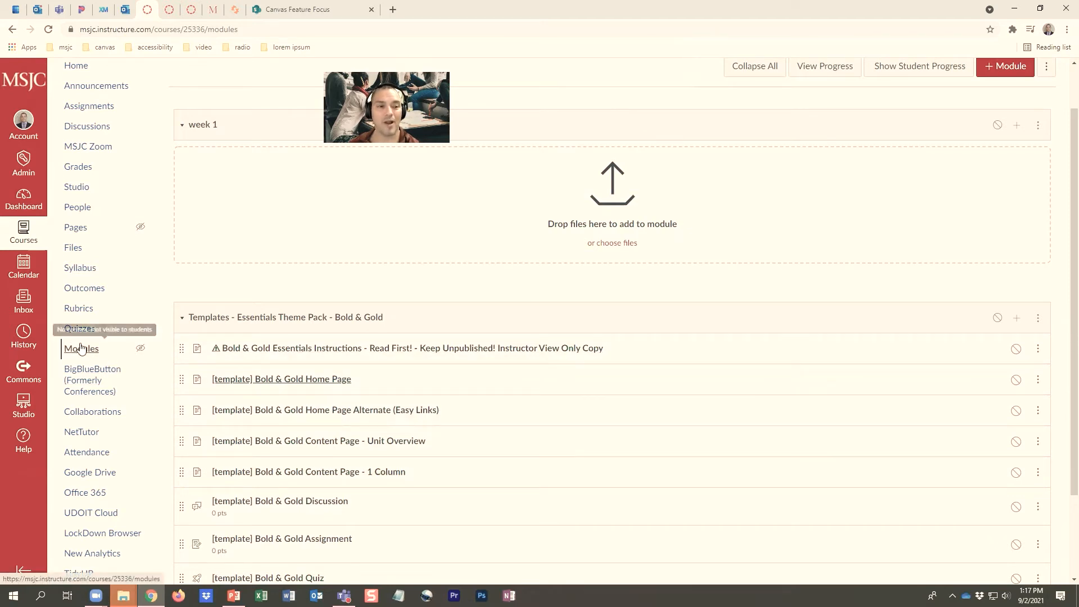
left_click(76, 228)
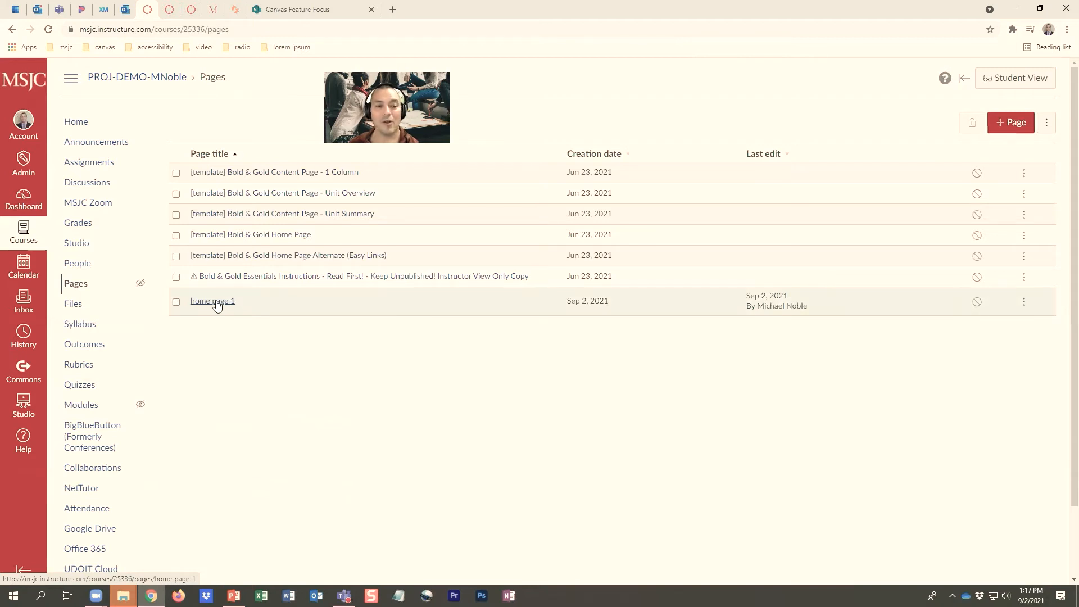
Open the "home page 1" page and review its faculty guide and content sections from the title banner down to Get Started
left_click(217, 303)
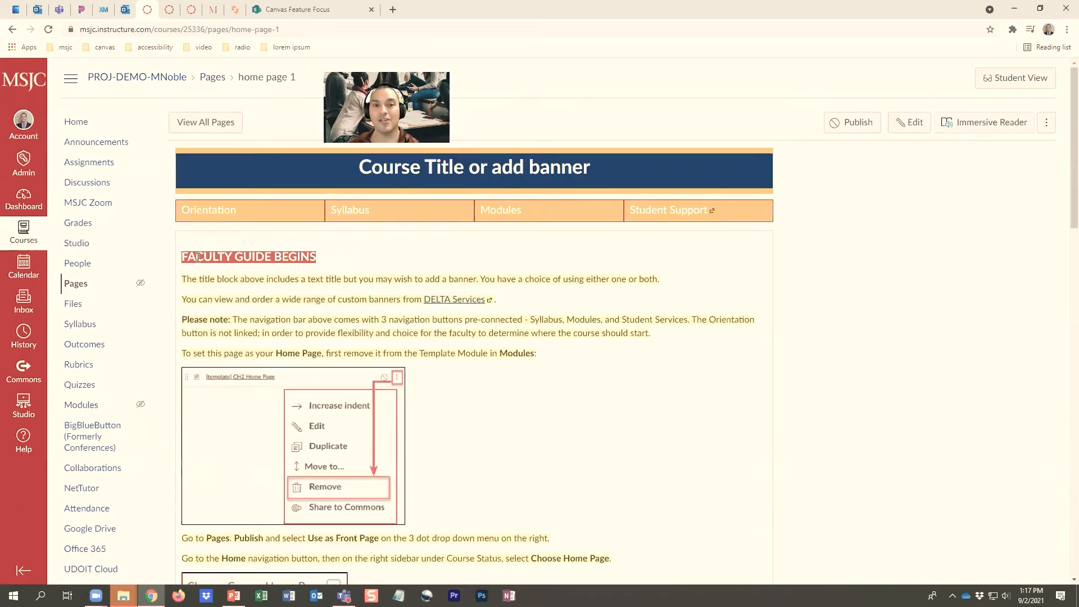
scroll(217, 203, "down", 2)
scroll(277, 366, "down", 4)
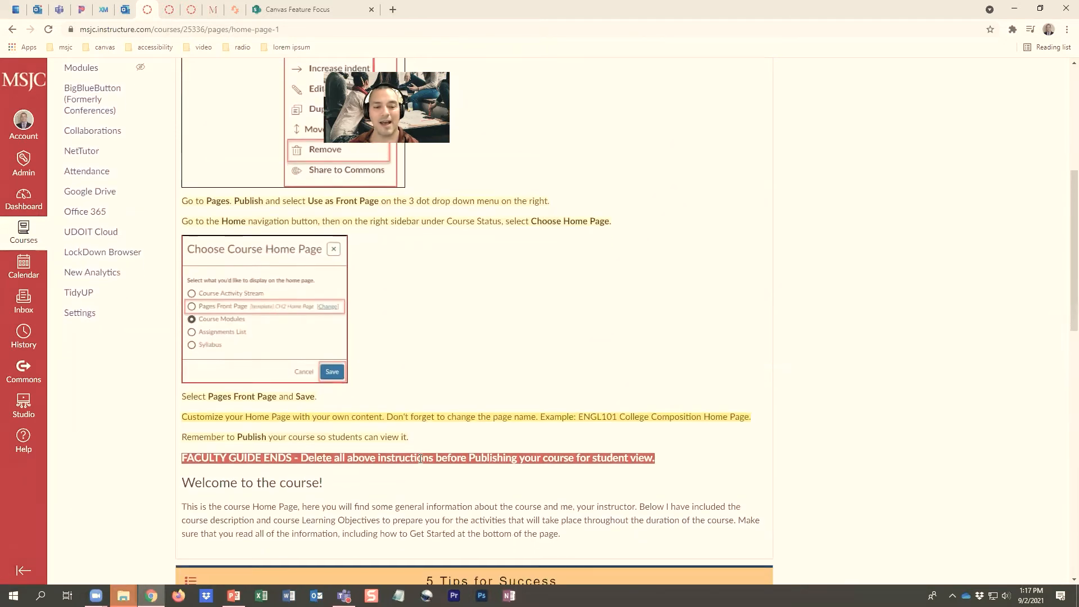
left_click_drag(672, 462, 173, 250)
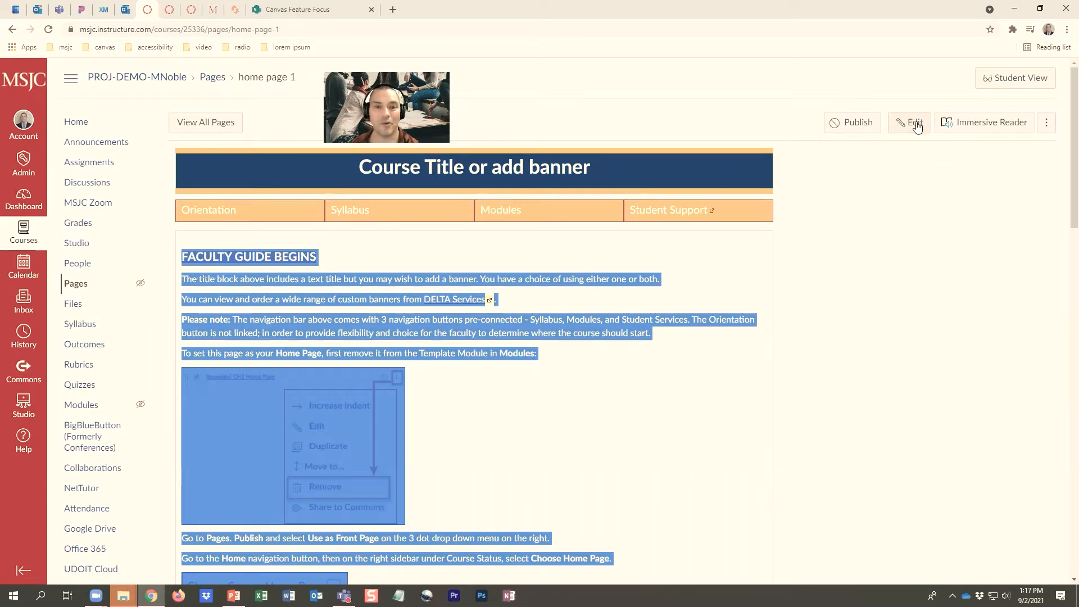
left_click(512, 410)
scroll(512, 413, "down", 9)
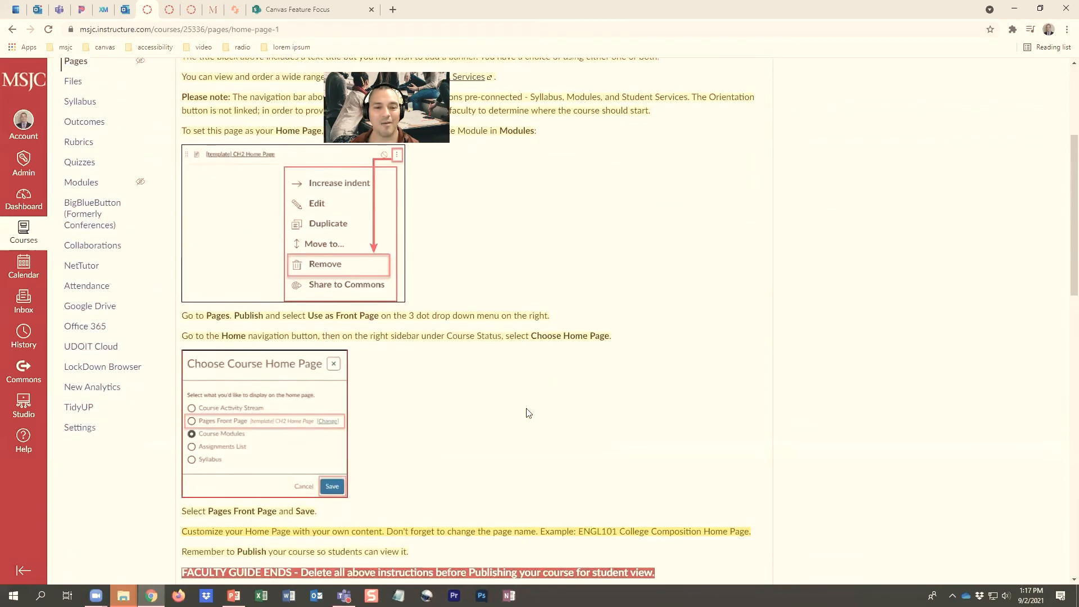
scroll(529, 410, "down", 3)
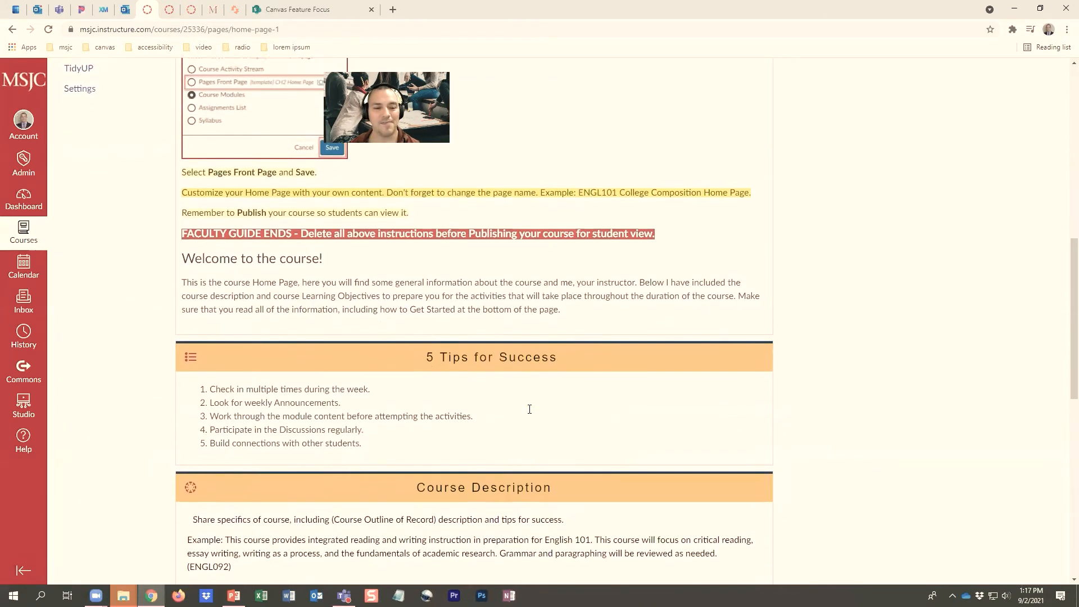
scroll(489, 387, "down", 2)
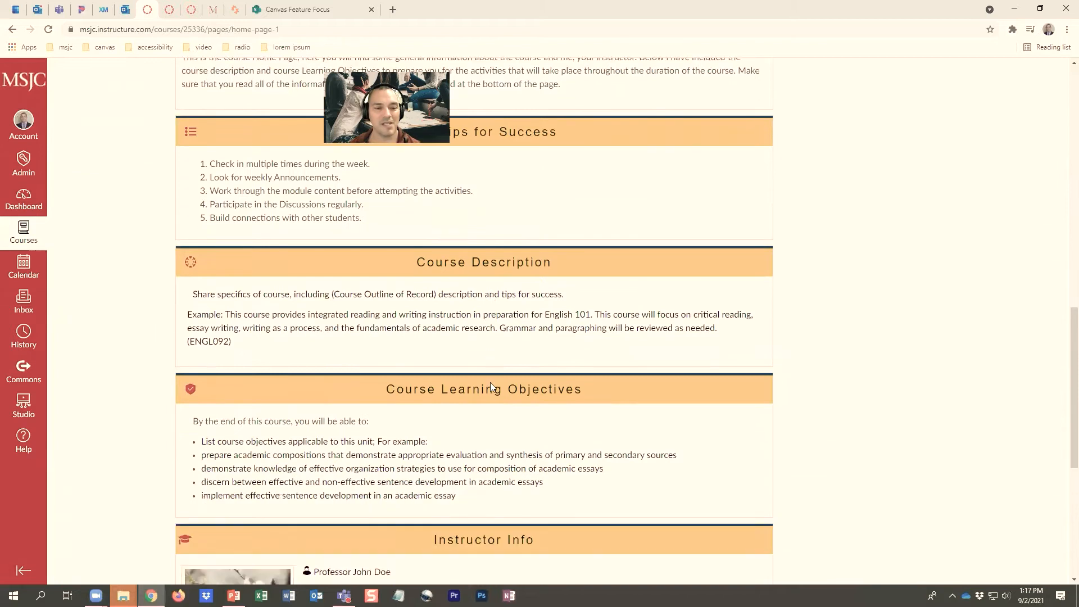
scroll(523, 337, "down", 2)
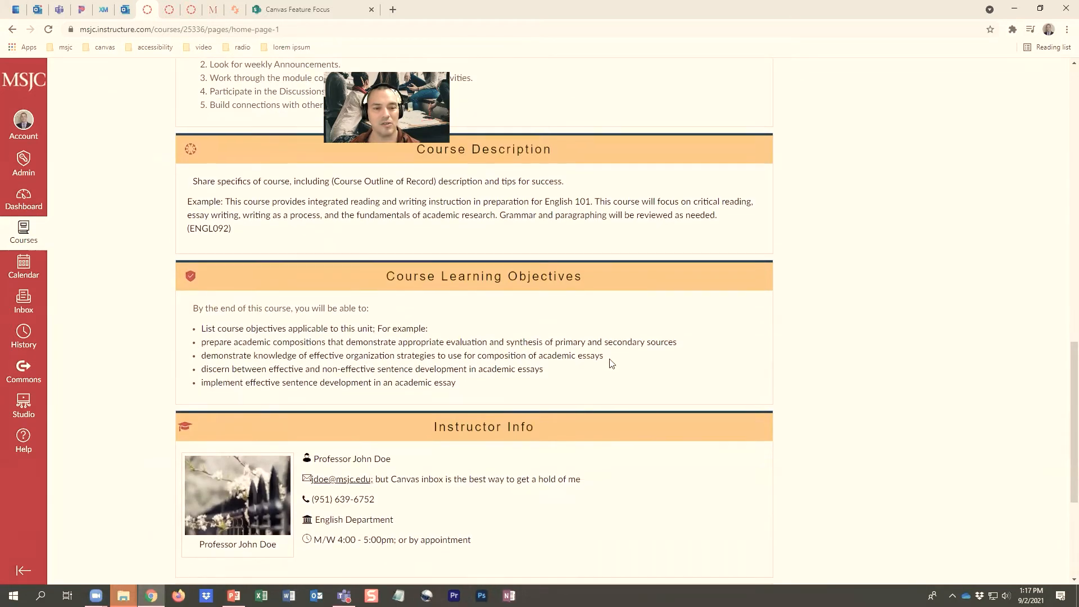
scroll(609, 365, "down", 3)
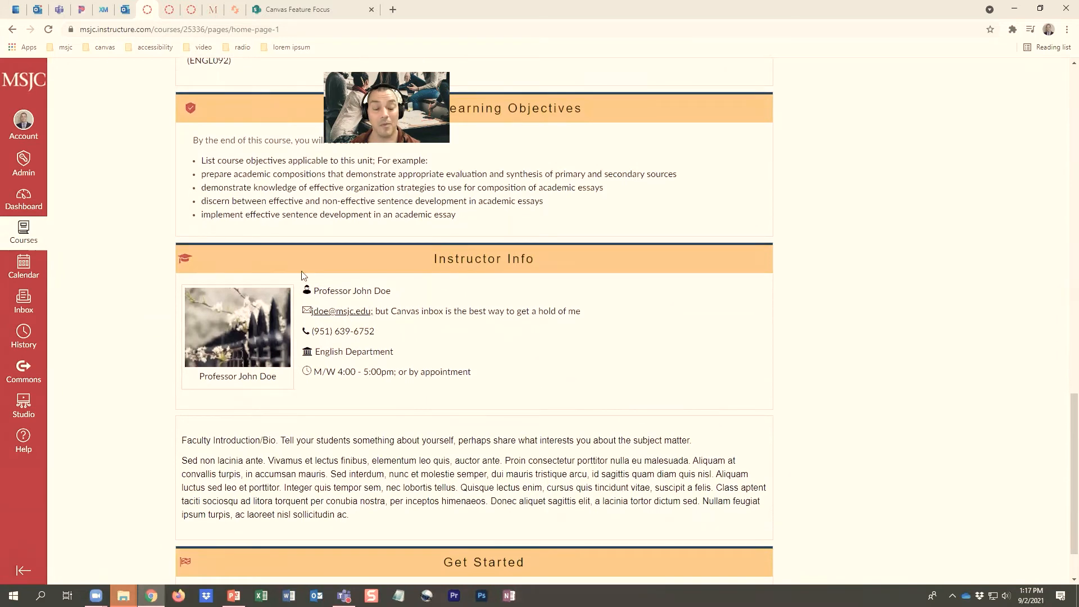
scroll(449, 348, "down", 1)
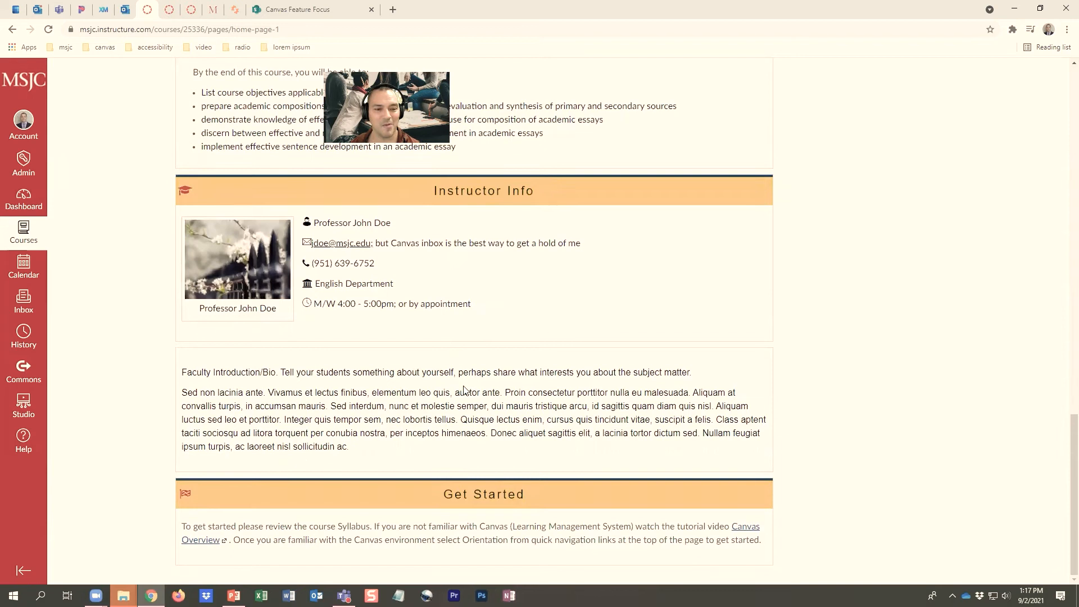
scroll(464, 386, "up", 15)
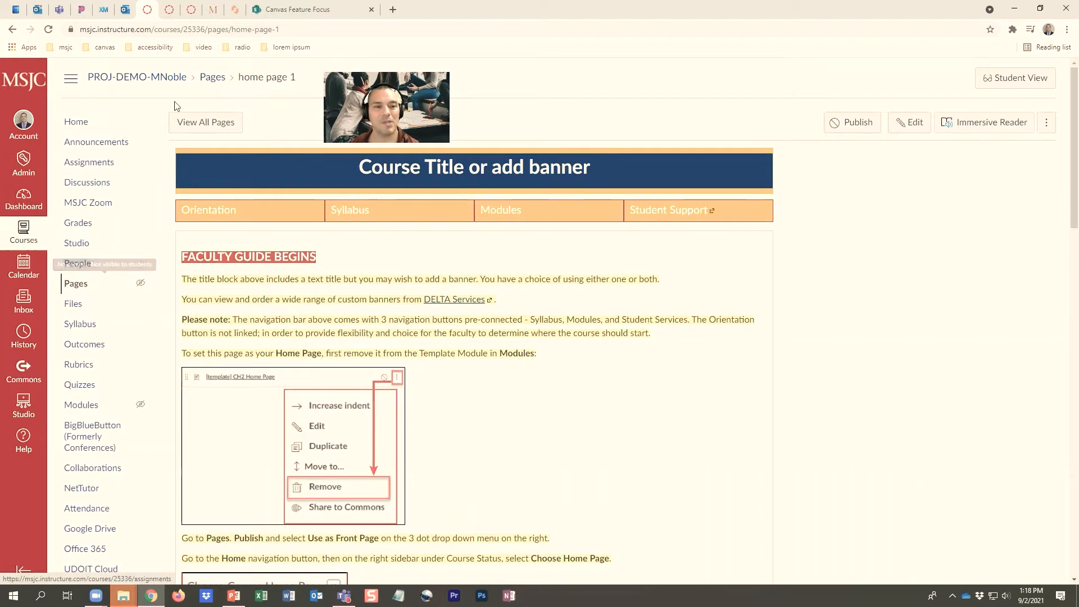
Publish "home page 1" in the course's Pages list and set it as the front page
left_click(195, 124)
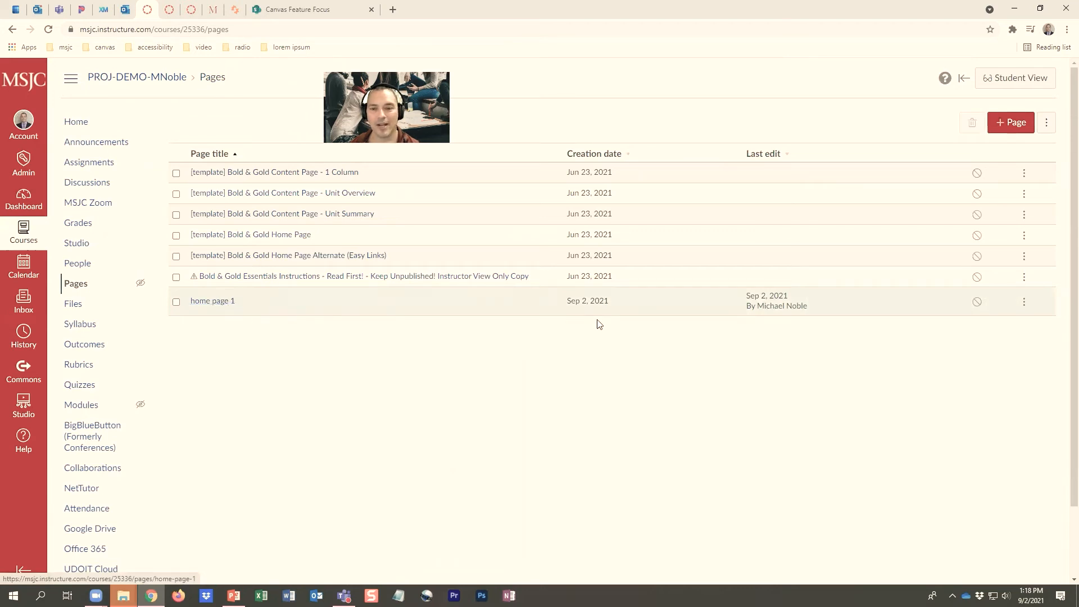
left_click(978, 304)
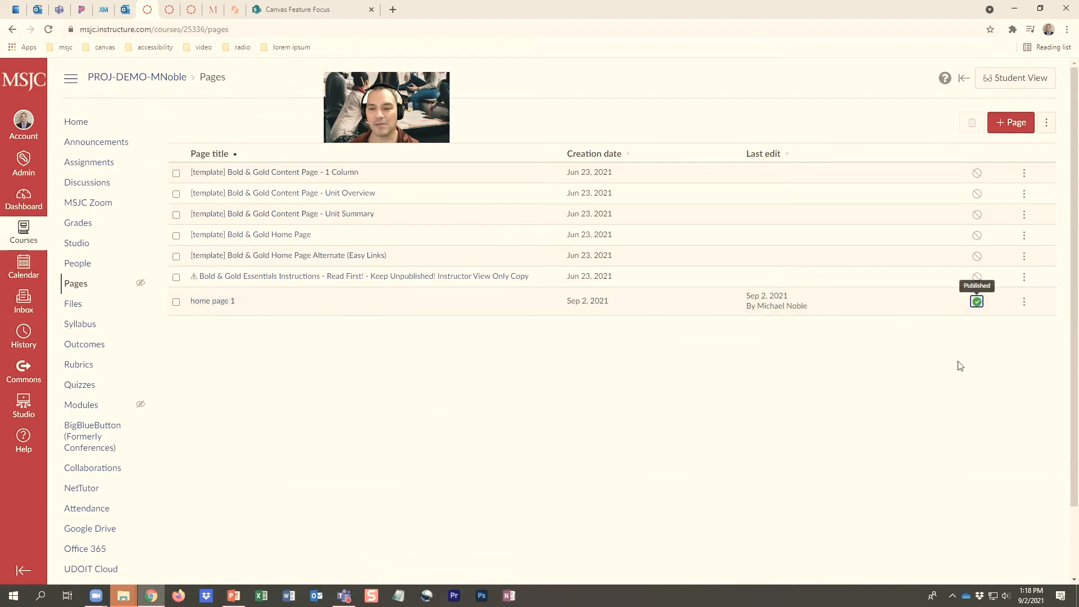
left_click(1024, 303)
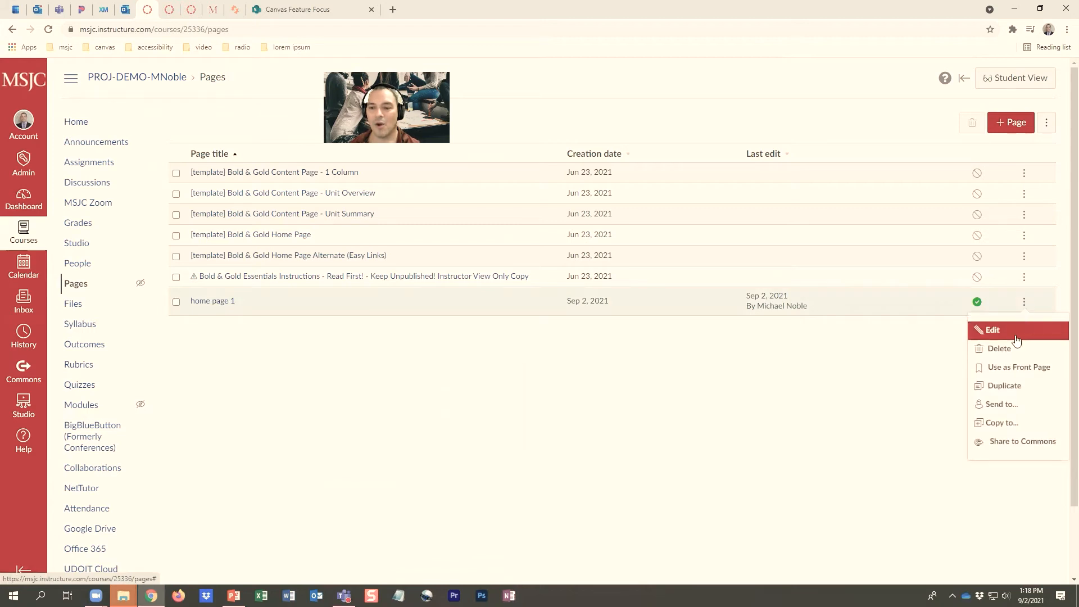
left_click(1008, 368)
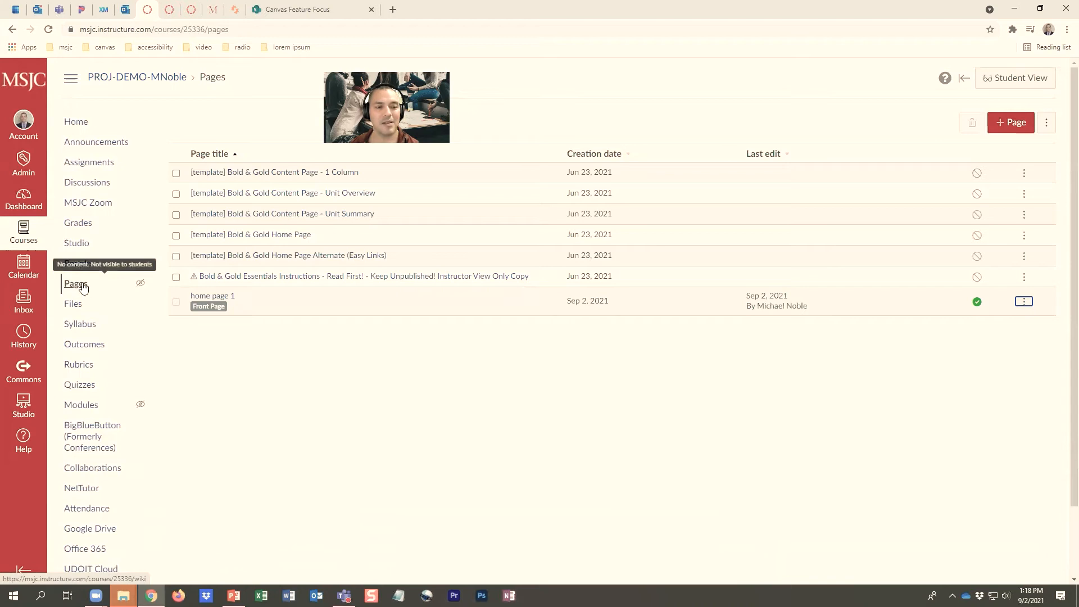
Set the course home page to display the Pages Front Page "home page 1"
left_click(78, 125)
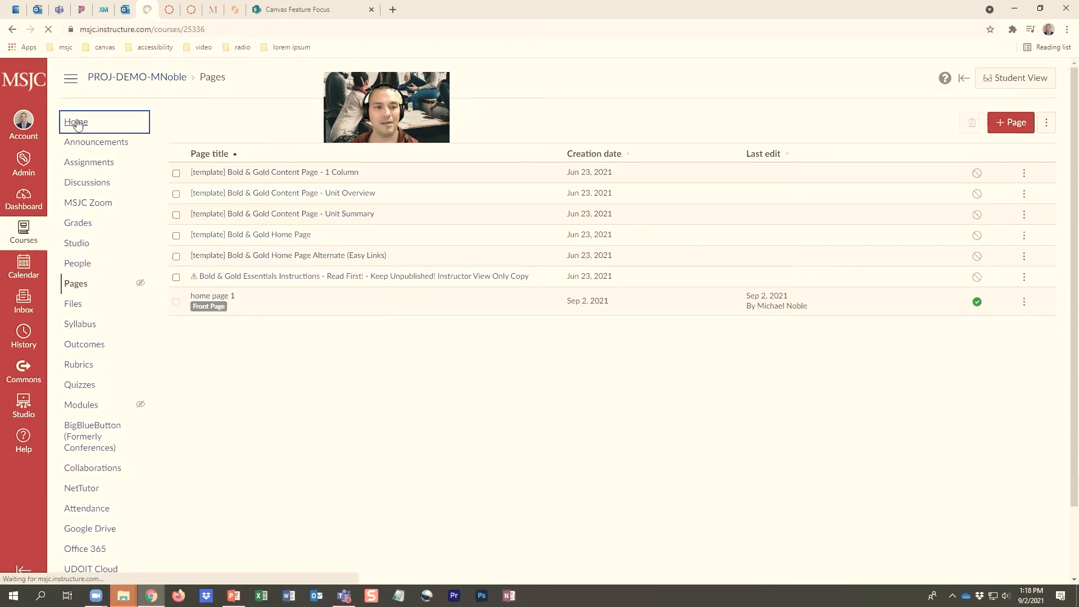
scroll(79, 125, "down", 2)
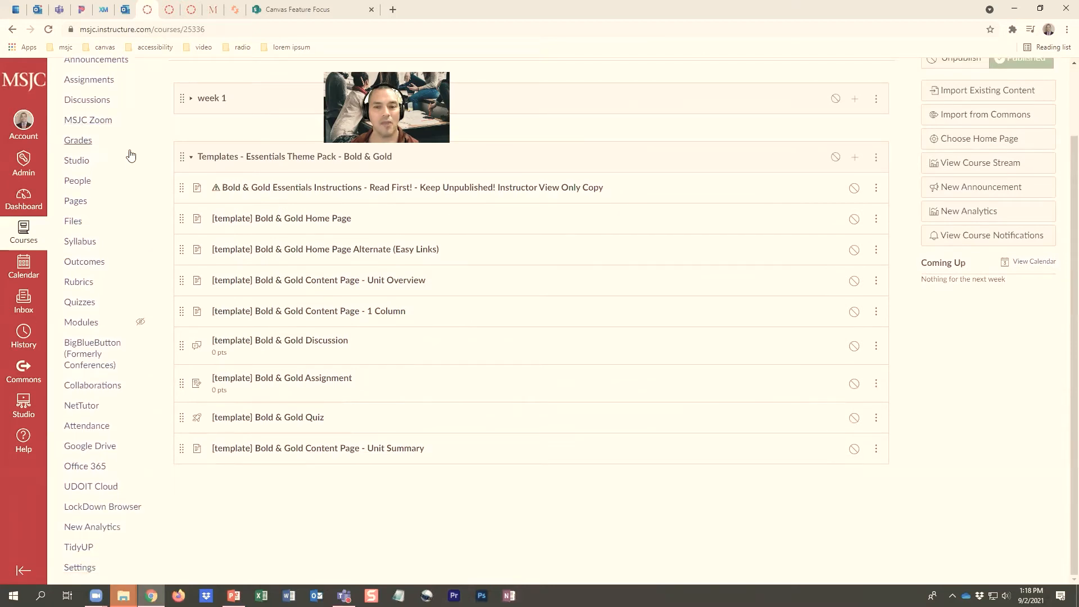
scroll(133, 156, "up", 2)
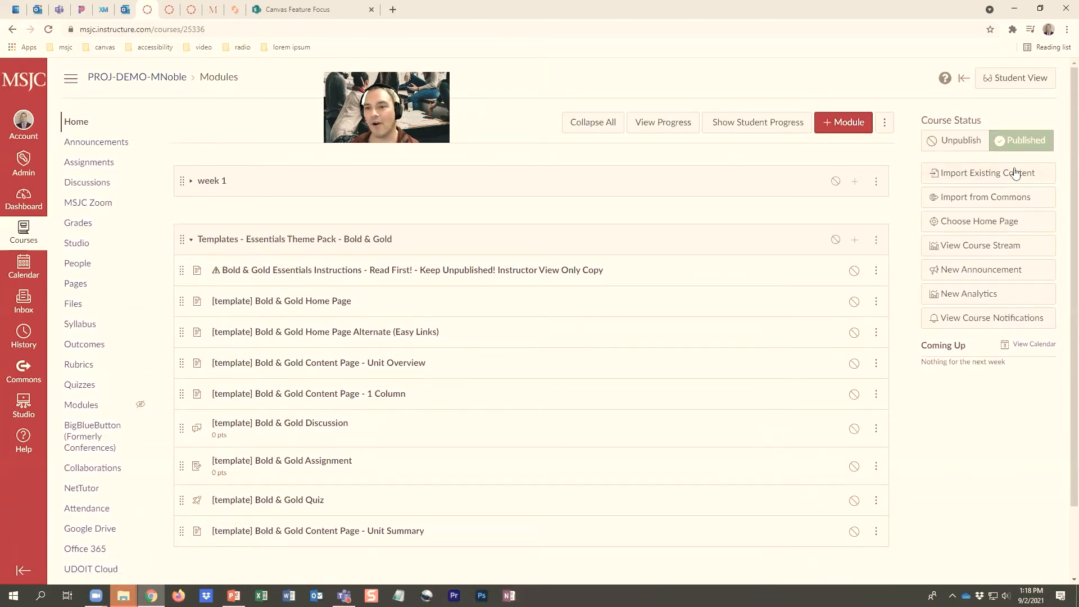
left_click(1017, 220)
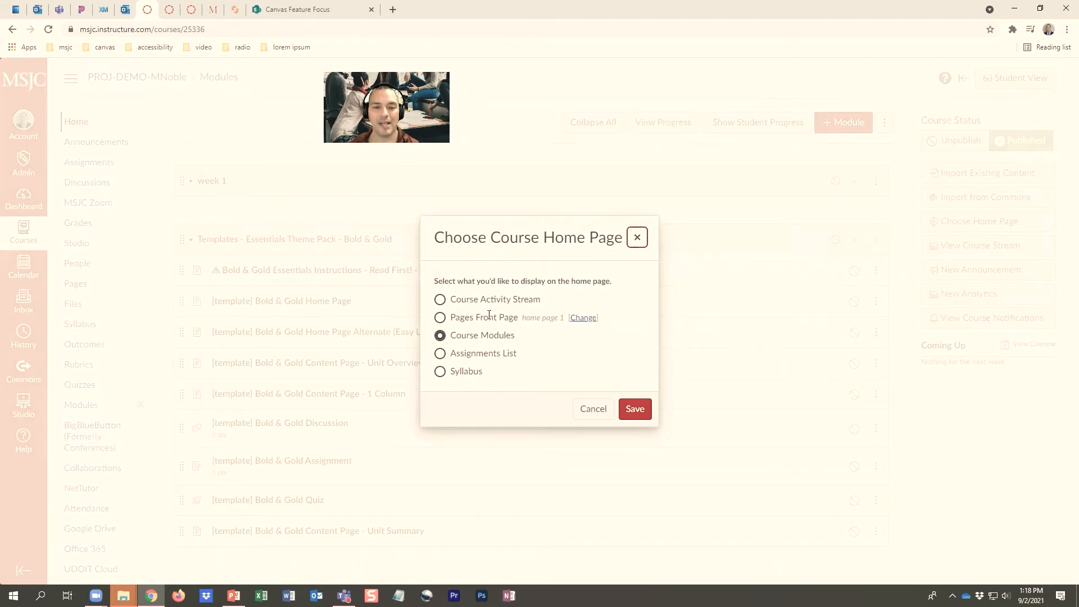
left_click(440, 318)
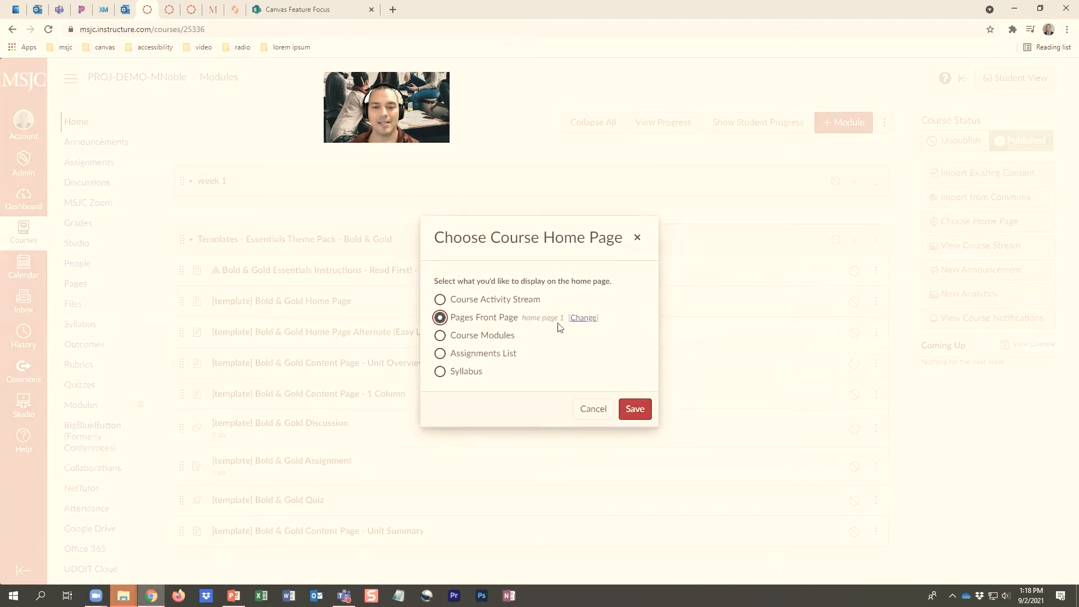
left_click(634, 412)
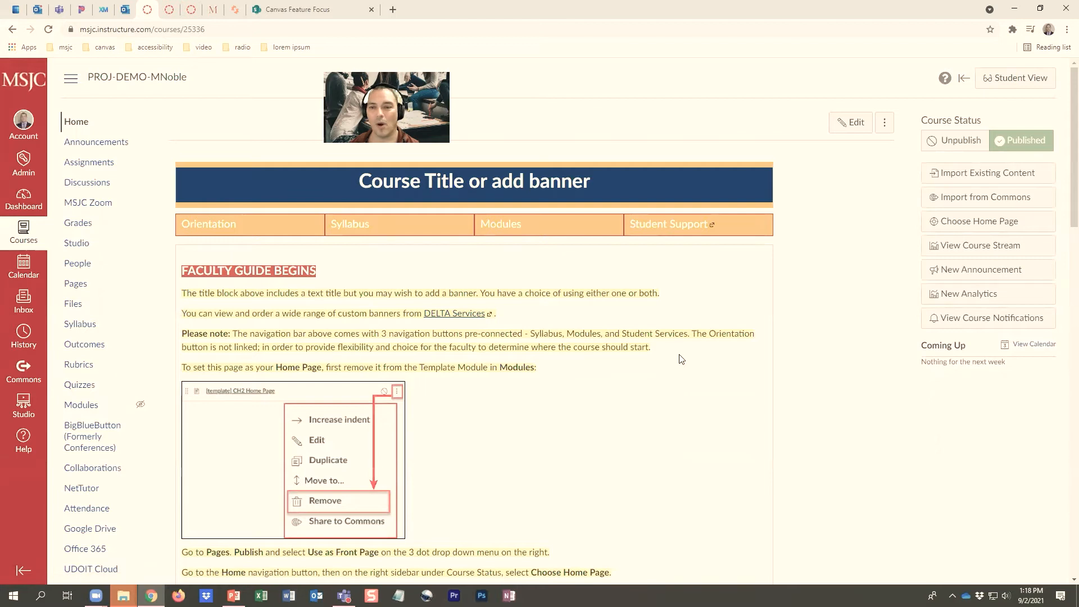
Review the course home page as an instructor and in Student View, and return to the instructor view
scroll(670, 366, "down", 12)
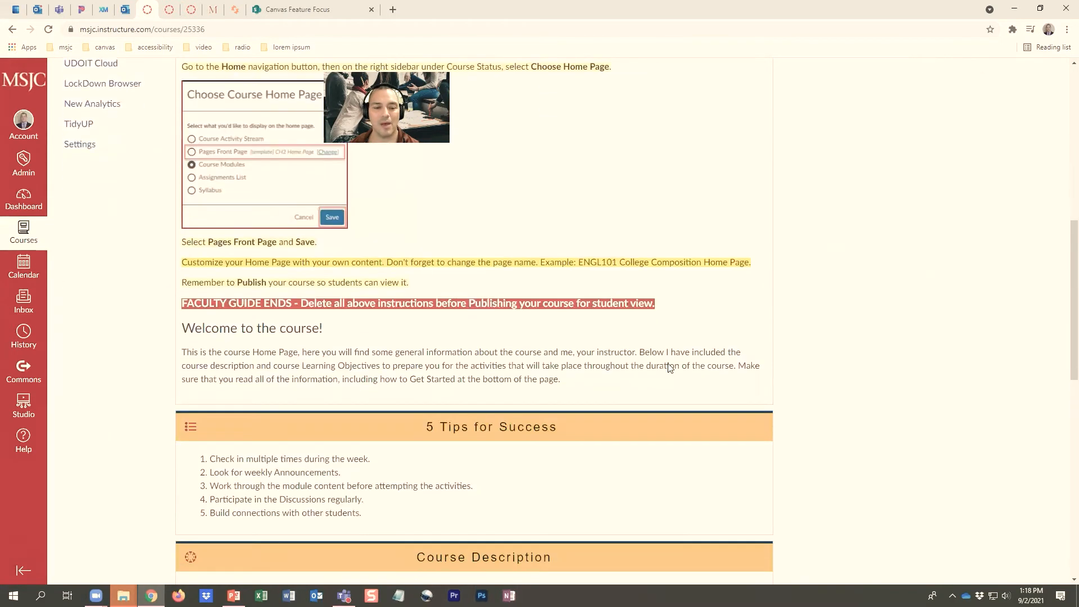
scroll(670, 368, "up", 15)
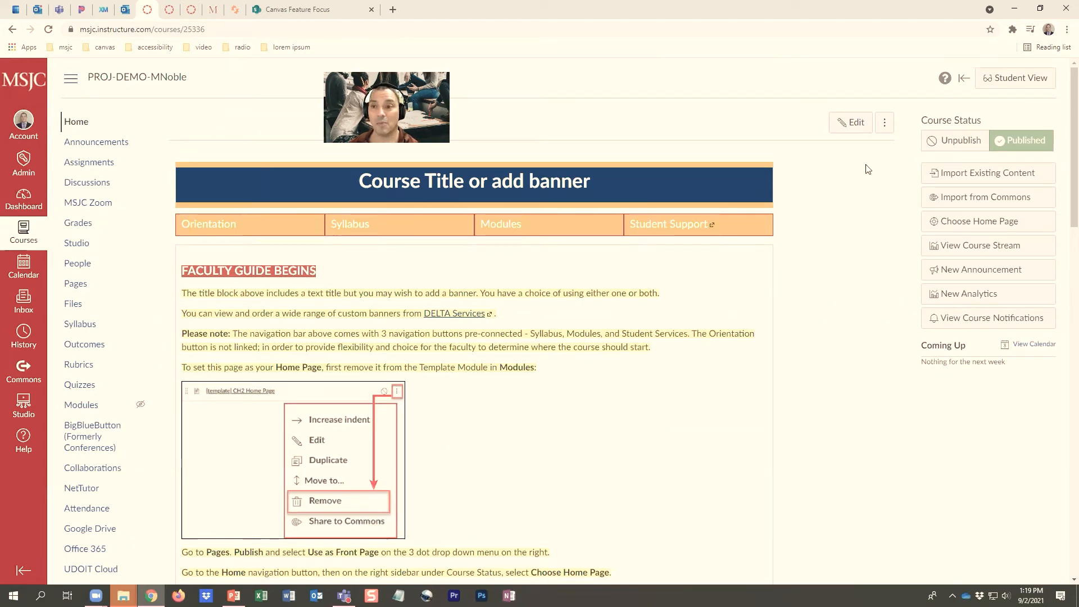
left_click(1022, 78)
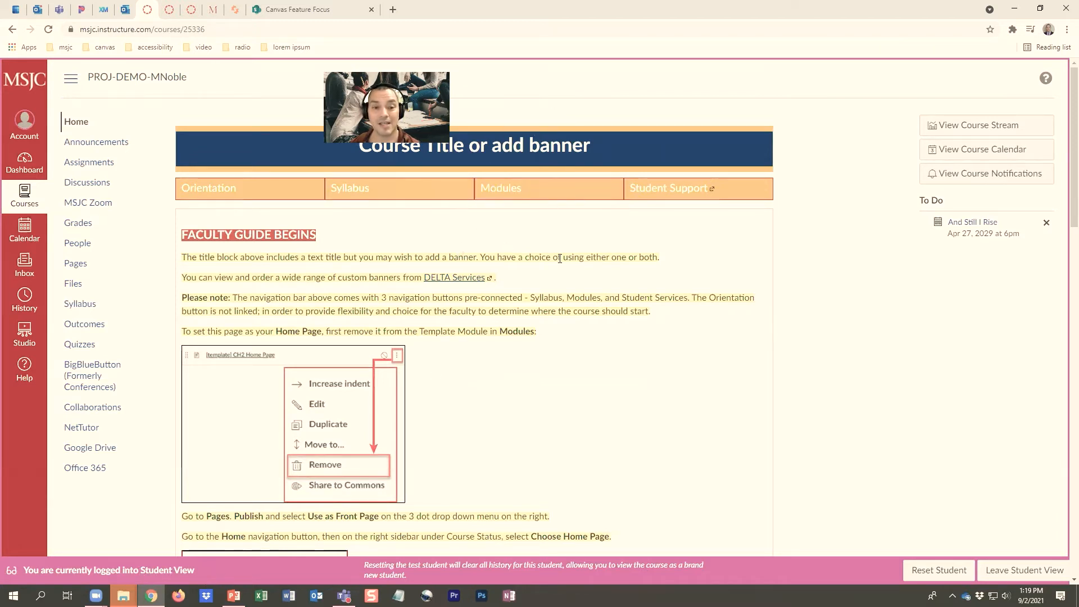
scroll(557, 260, "down", 7)
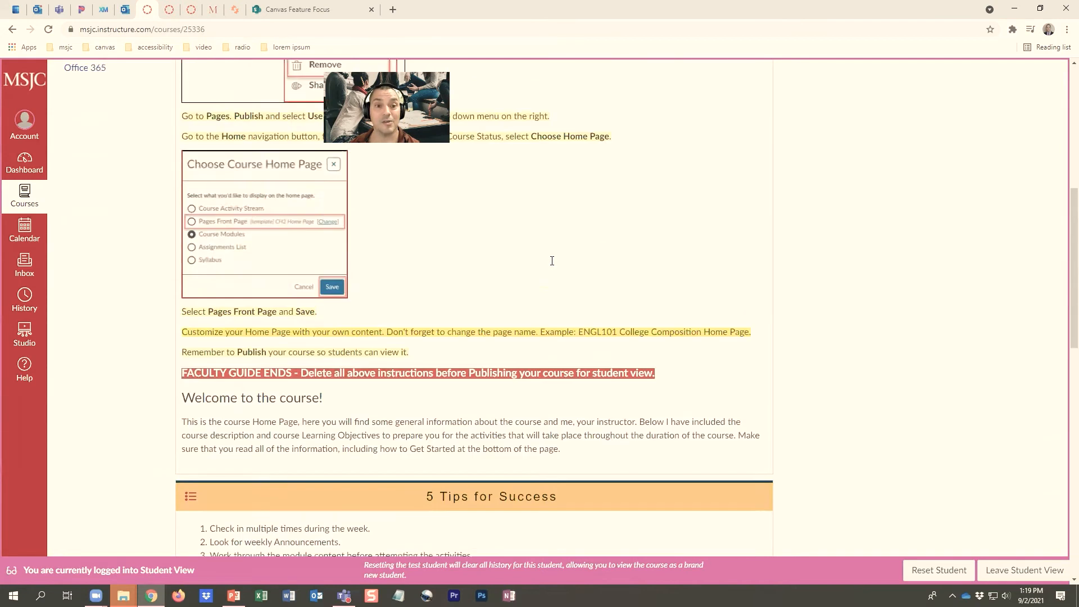
scroll(552, 260, "up", 7)
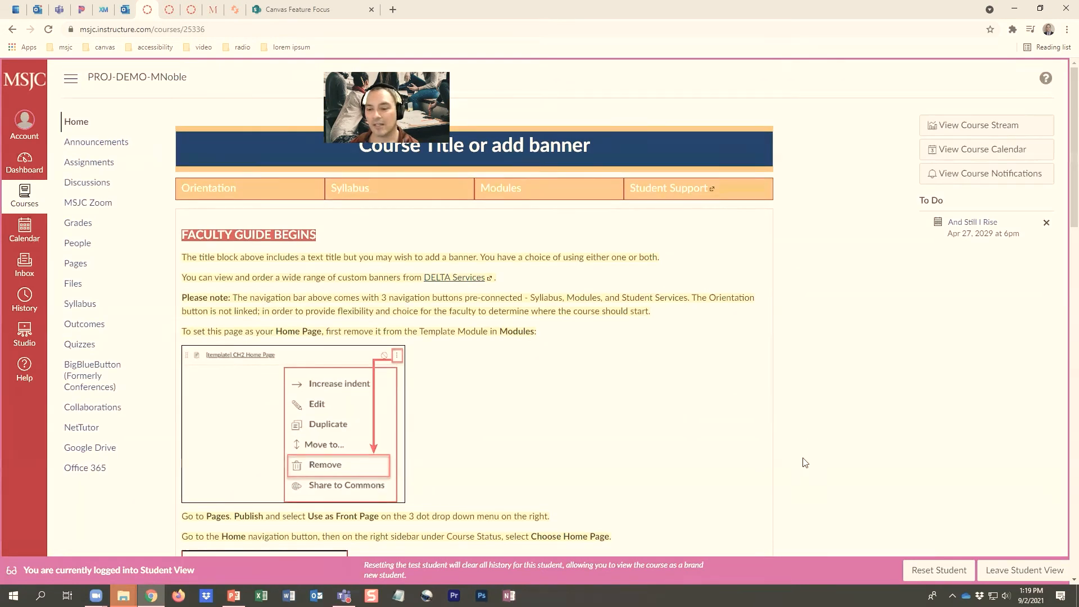
left_click(1037, 573)
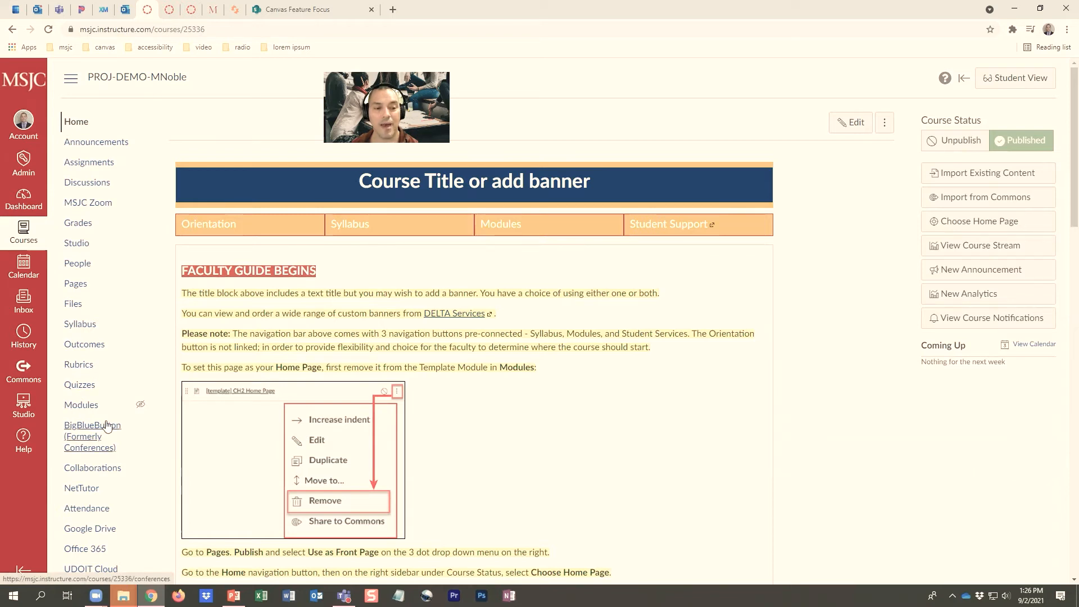
Duplicate the "[template] Bold & Gold Content Page - Unit Overview" item in the course's Bold & Gold templates module
left_click(88, 406)
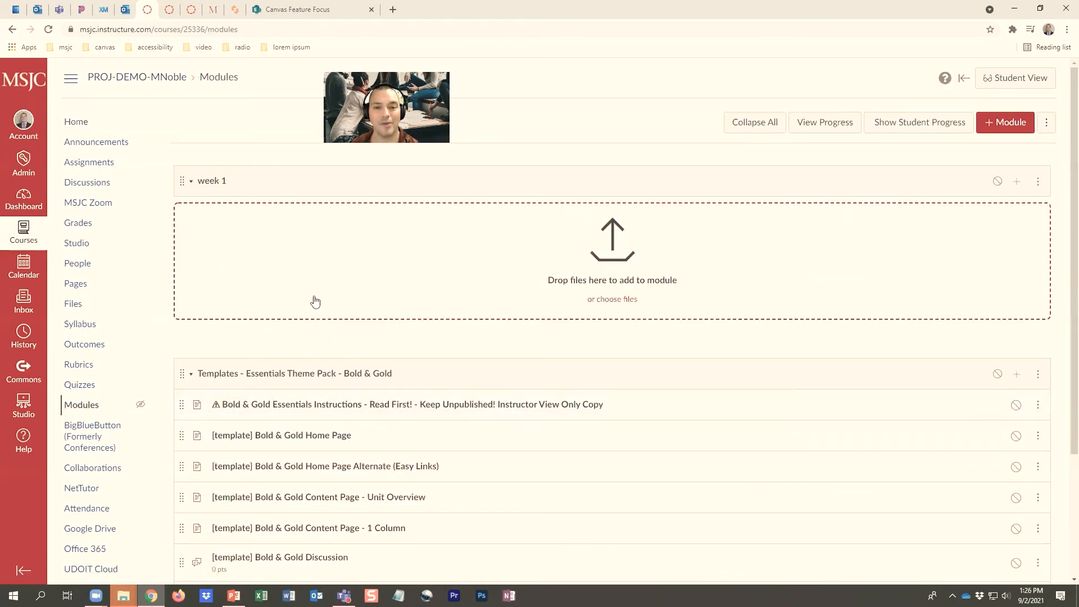
scroll(314, 325, "down", 1)
scroll(314, 325, "down", 2)
scroll(314, 324, "up", 1)
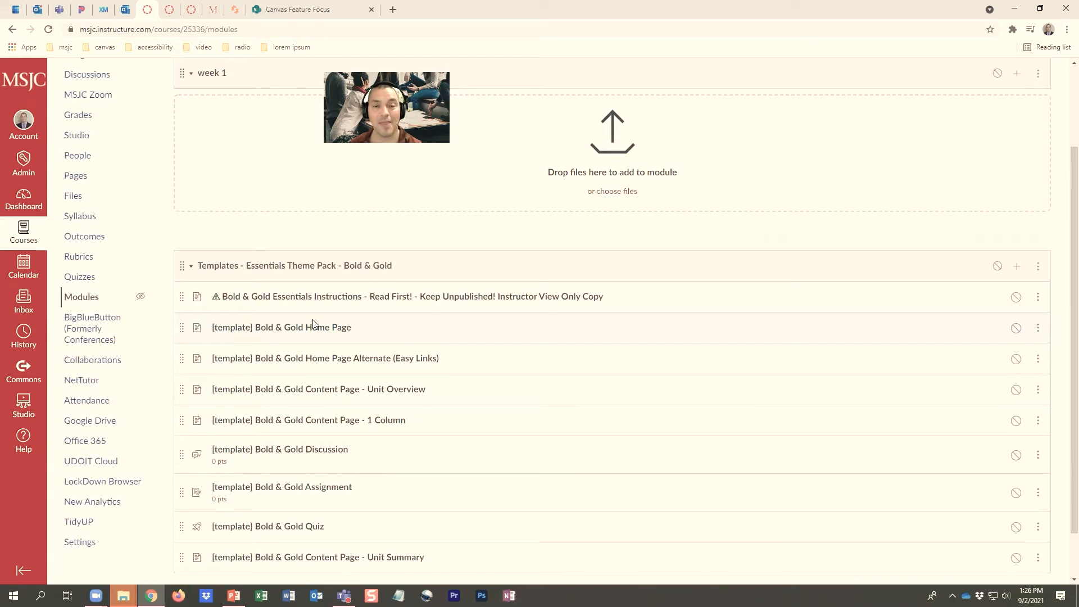
scroll(455, 272, "up", 2)
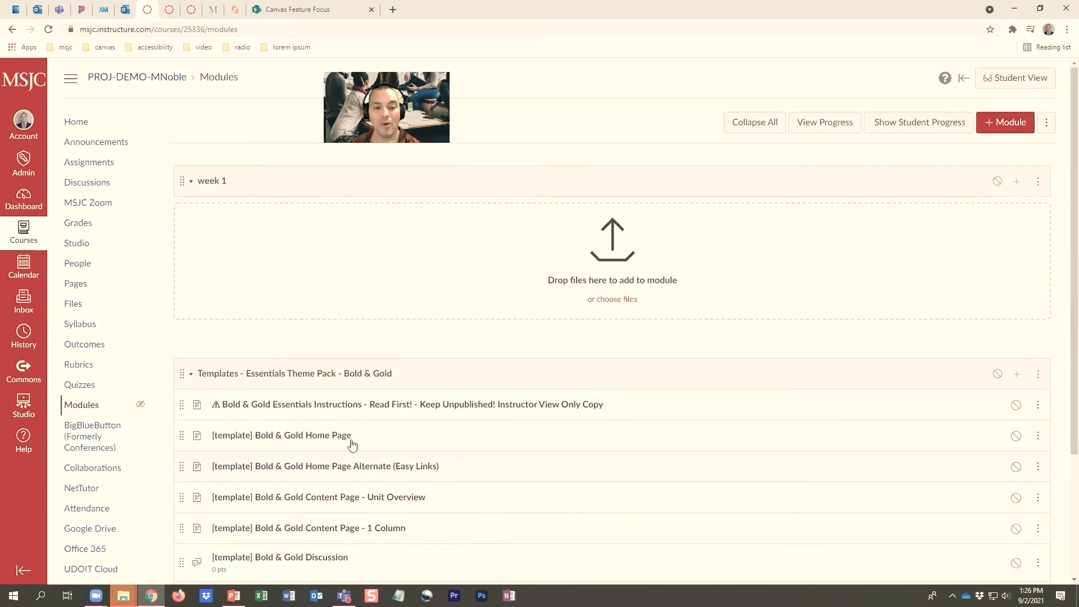
scroll(366, 455, "down", 1)
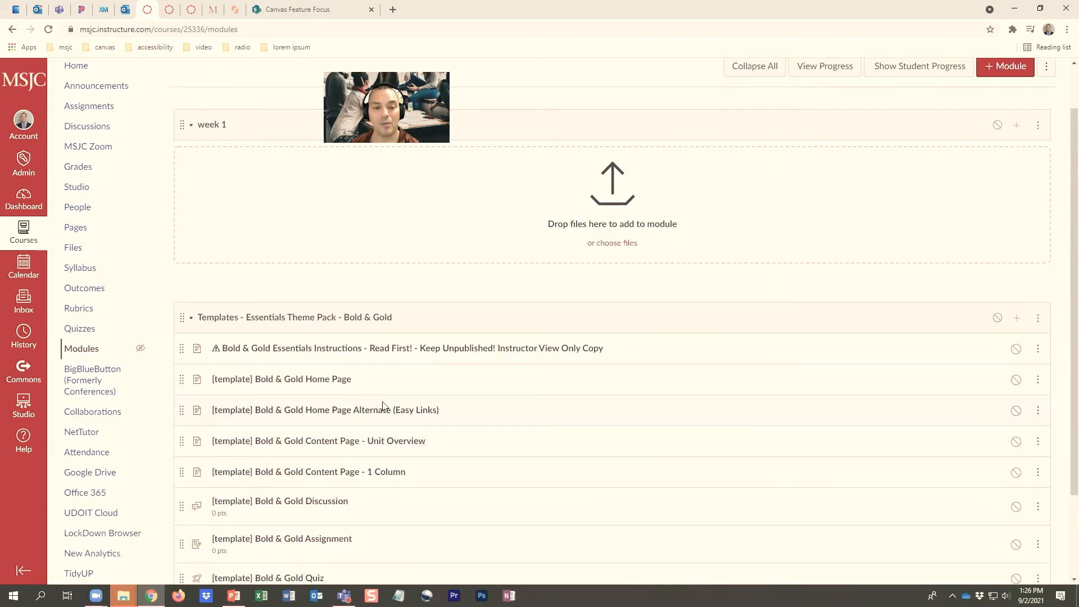
scroll(461, 424, "down", 1)
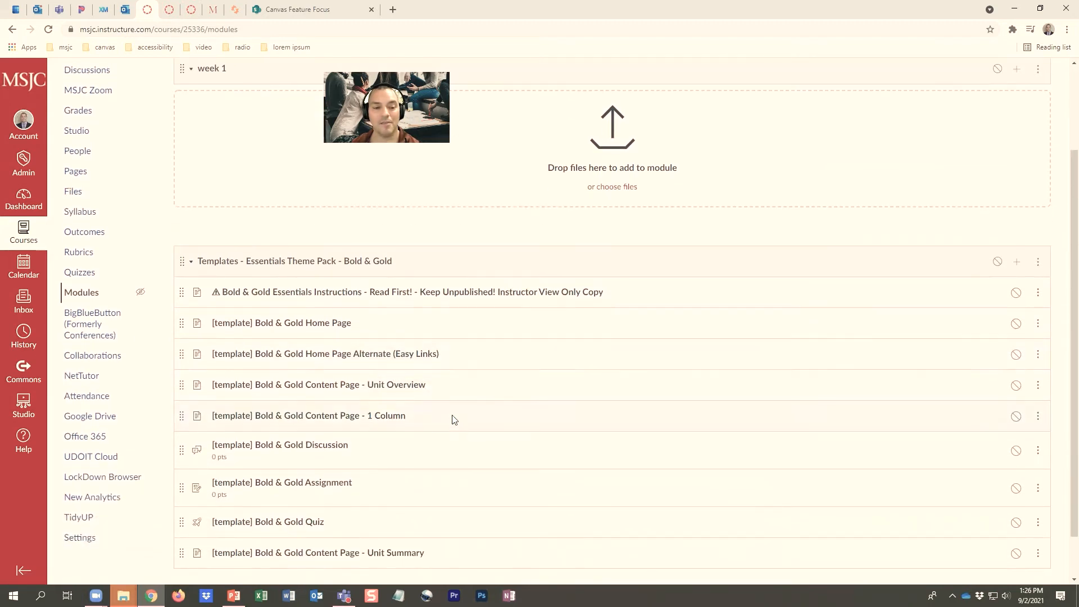
left_click(1037, 390)
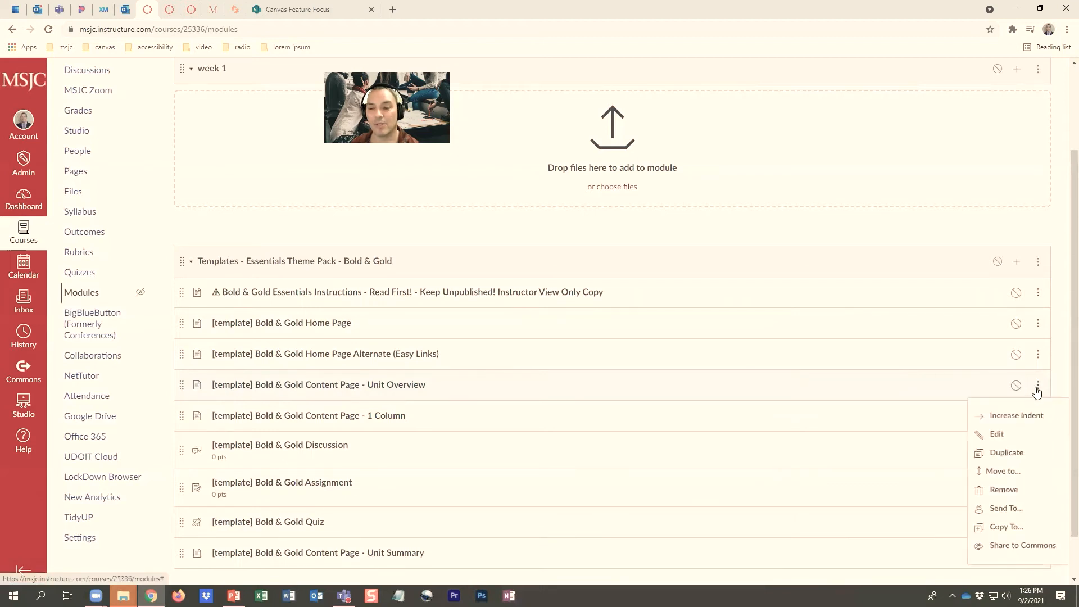
left_click(1006, 456)
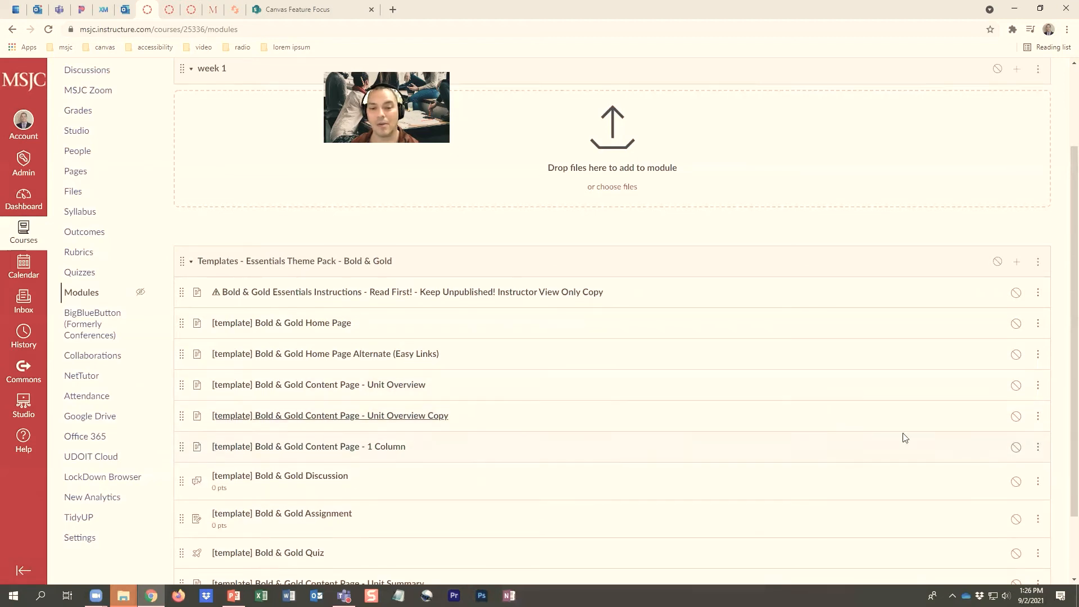
Rename the "[template] Bold & Gold Content Page - Unit Overview Copy" module item as "week 1 starts here!"
left_click(1036, 419)
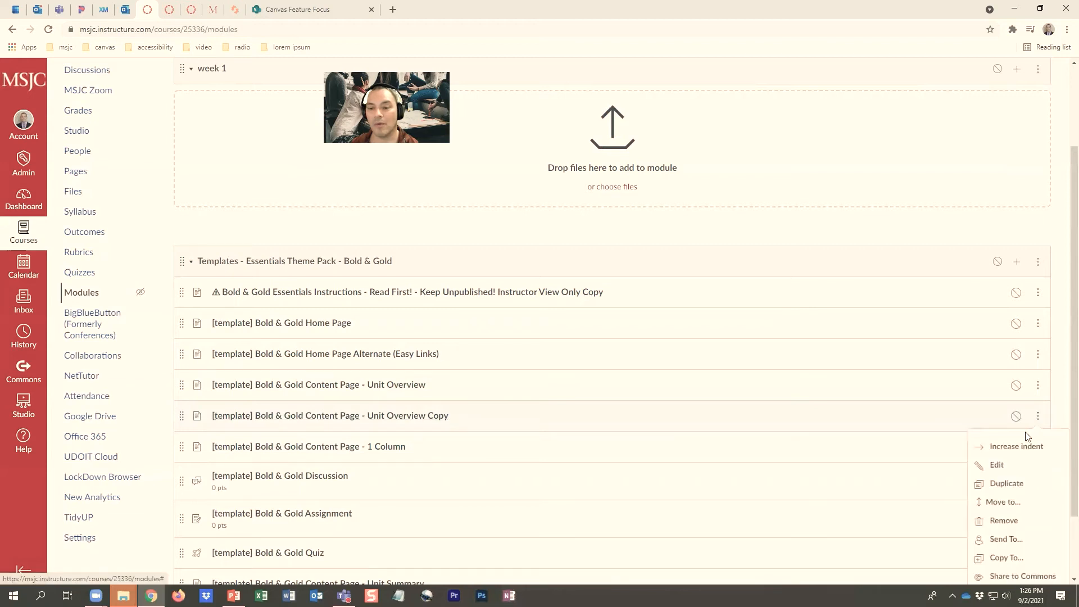
left_click(1006, 465)
triple_click(527, 311)
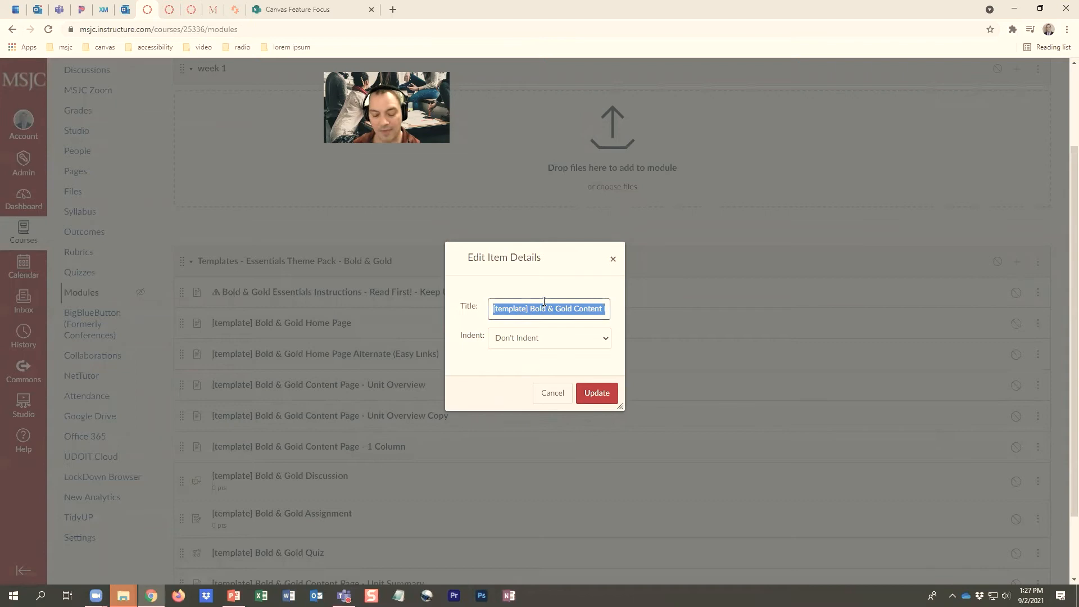
type("week 1 starts here!")
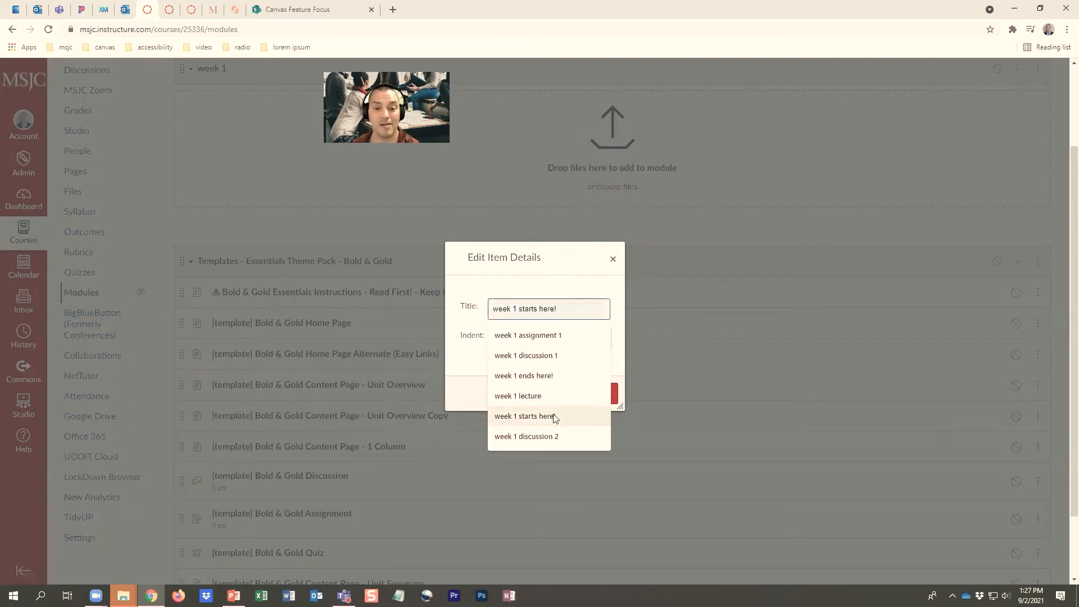
left_click(549, 416)
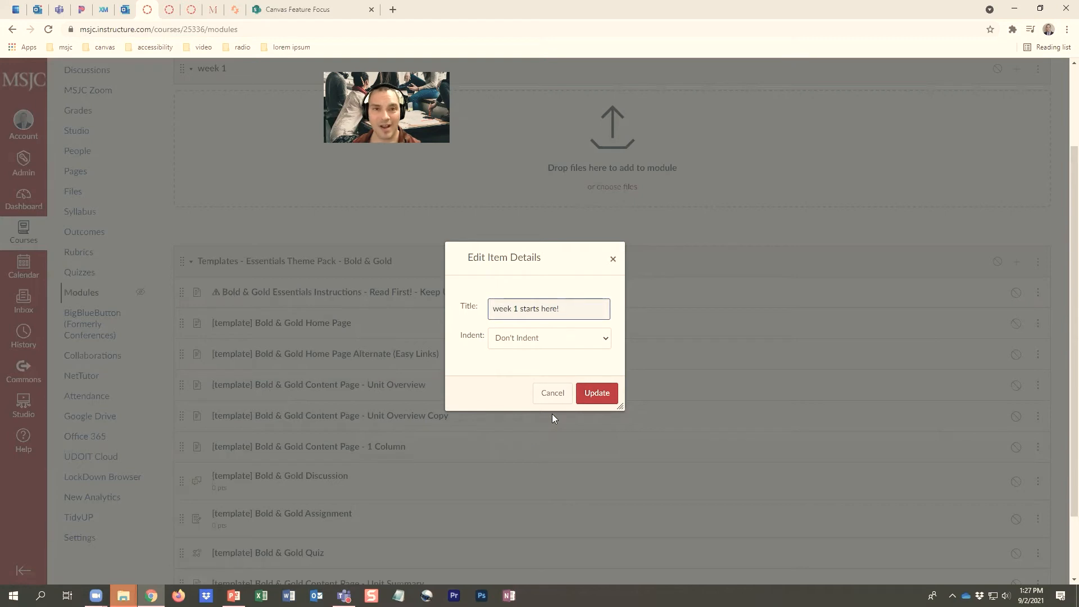
left_click(603, 395)
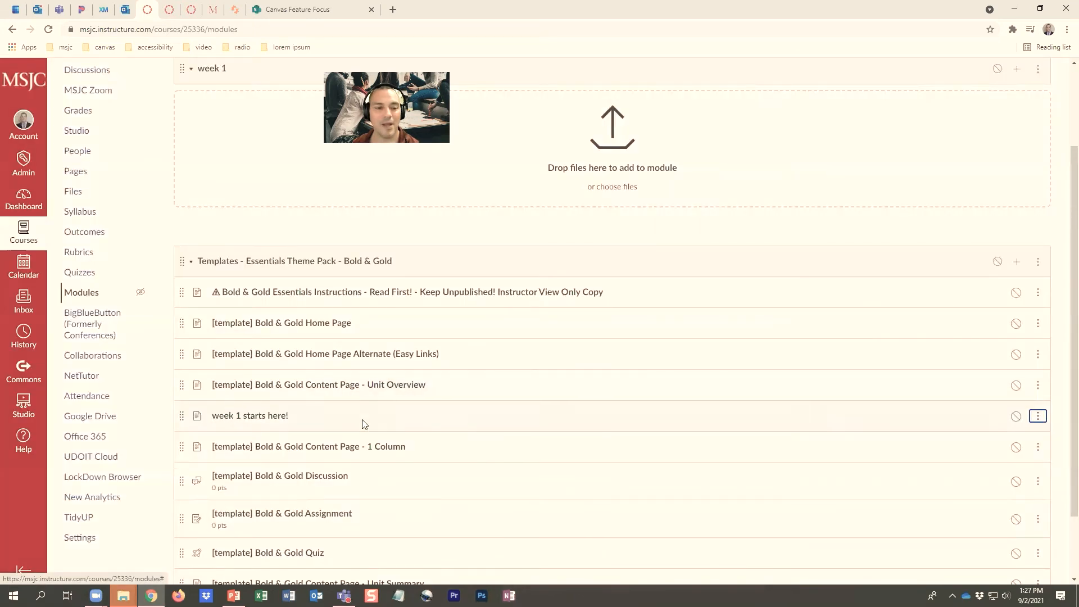
Move the "week 1 starts here!" page from the Bold & Gold templates module into the "week 1" module
left_click_drag(179, 416, 186, 107)
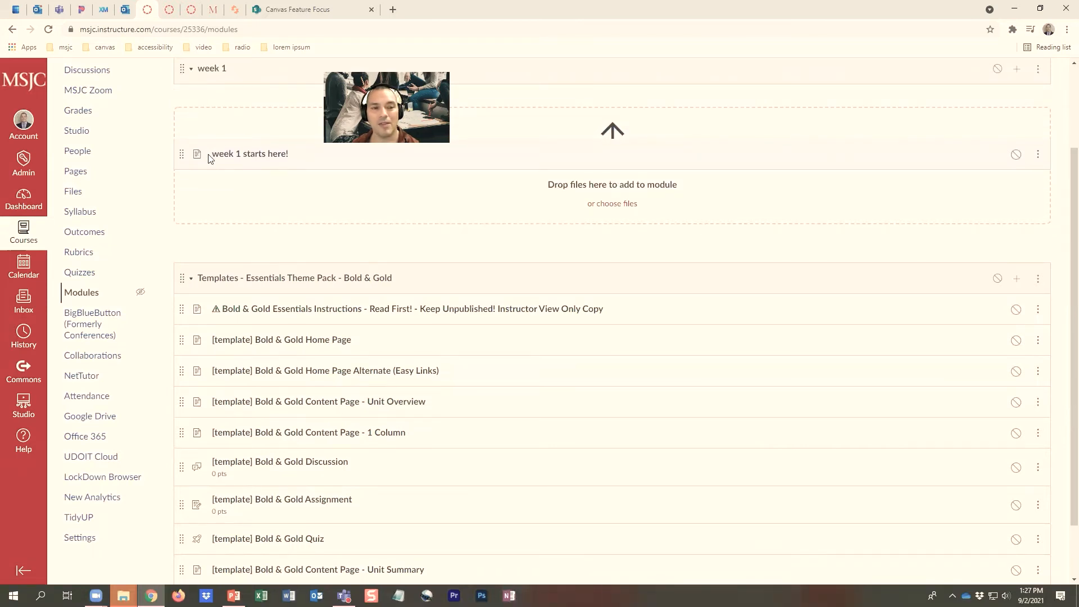
left_click_drag(207, 96, 186, 169)
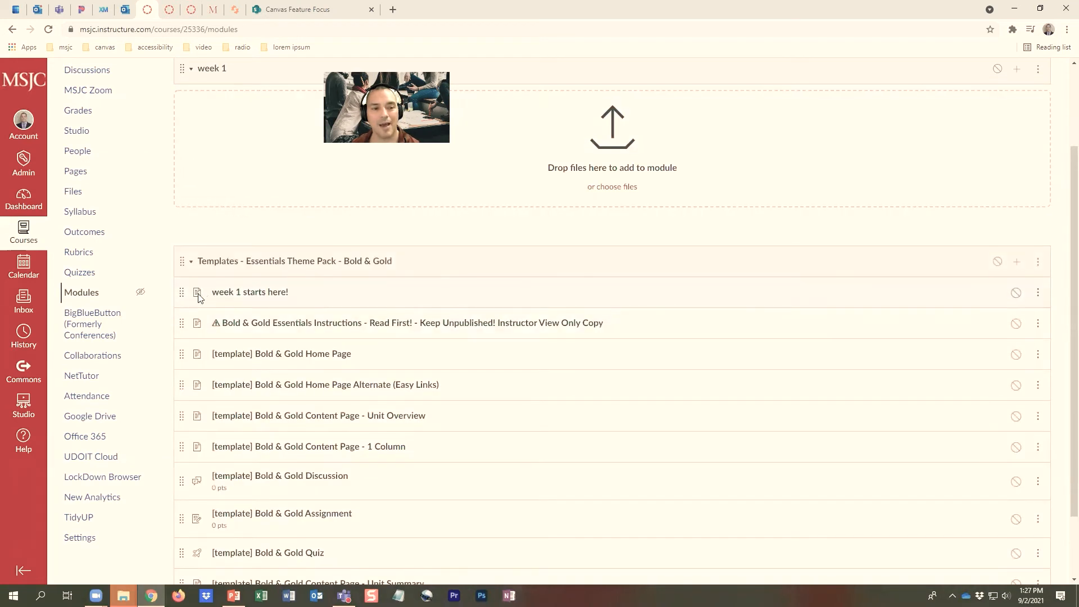
left_click_drag(185, 293, 185, 97)
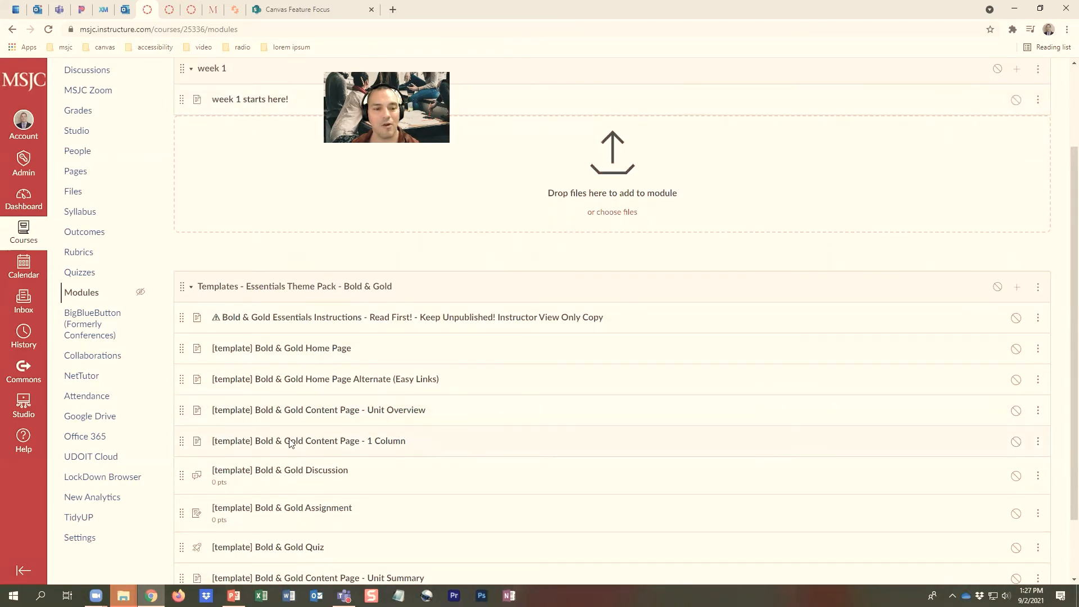
Edit the "week 1 starts here!" page and delete the "Unit ##" line above the Unit Overview heading
scroll(317, 448, "down", 1)
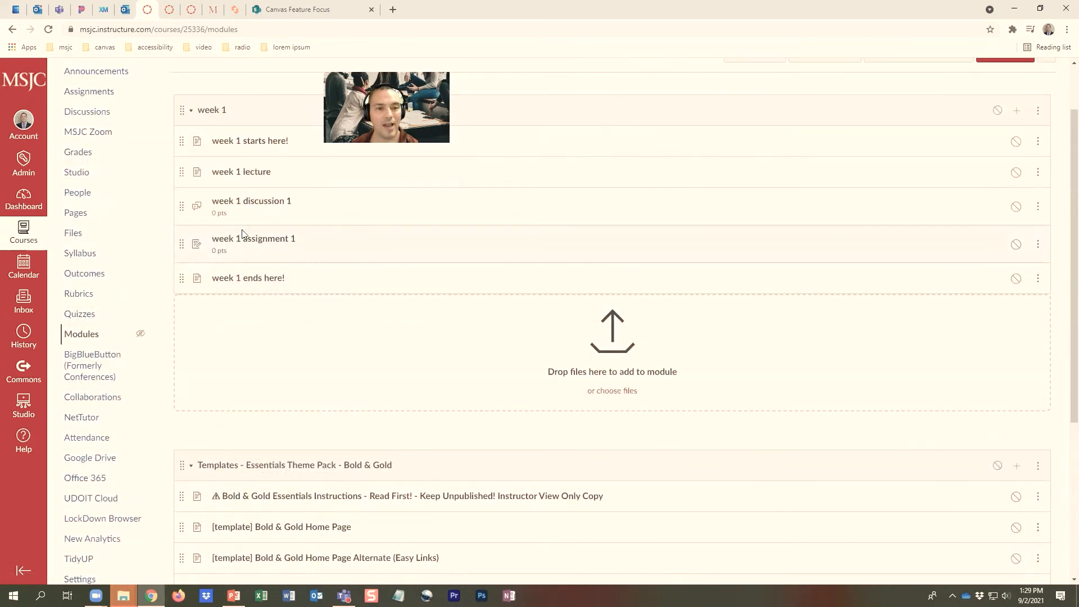
scroll(243, 247, "up", 1)
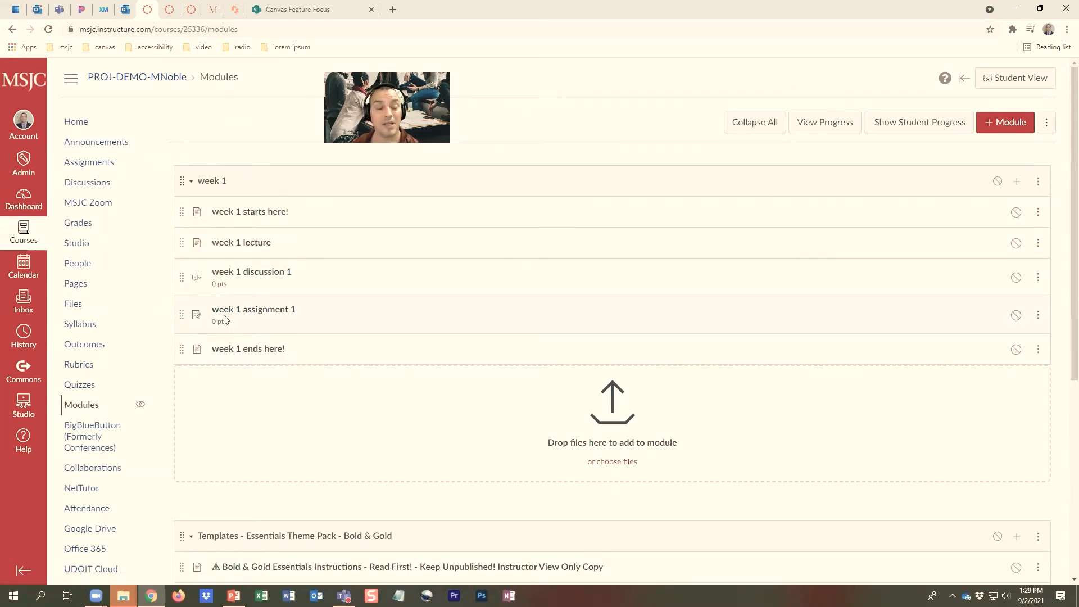
left_click(269, 219)
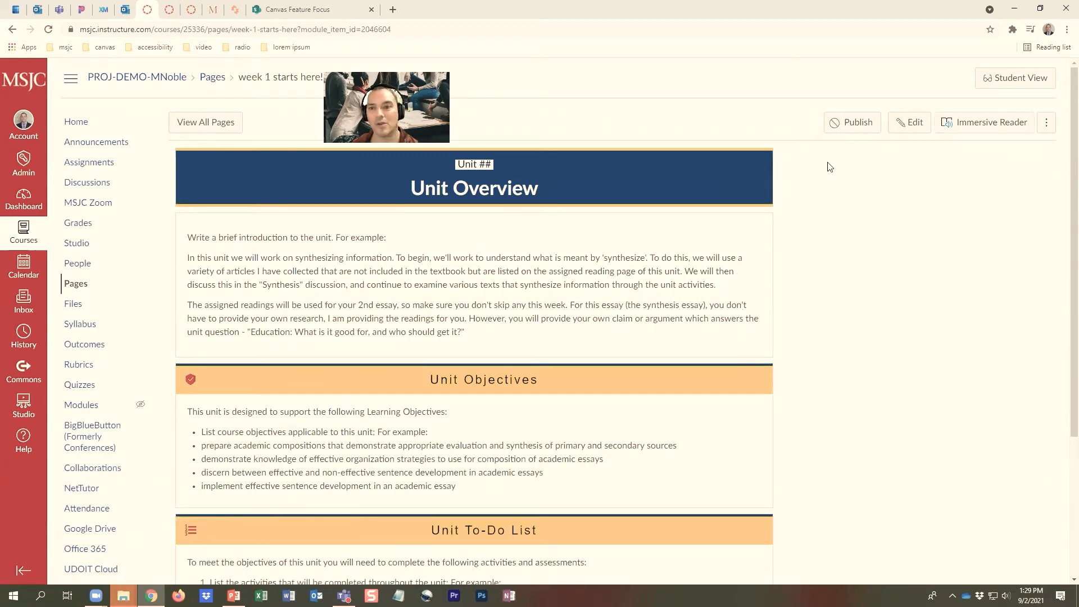
left_click(913, 125)
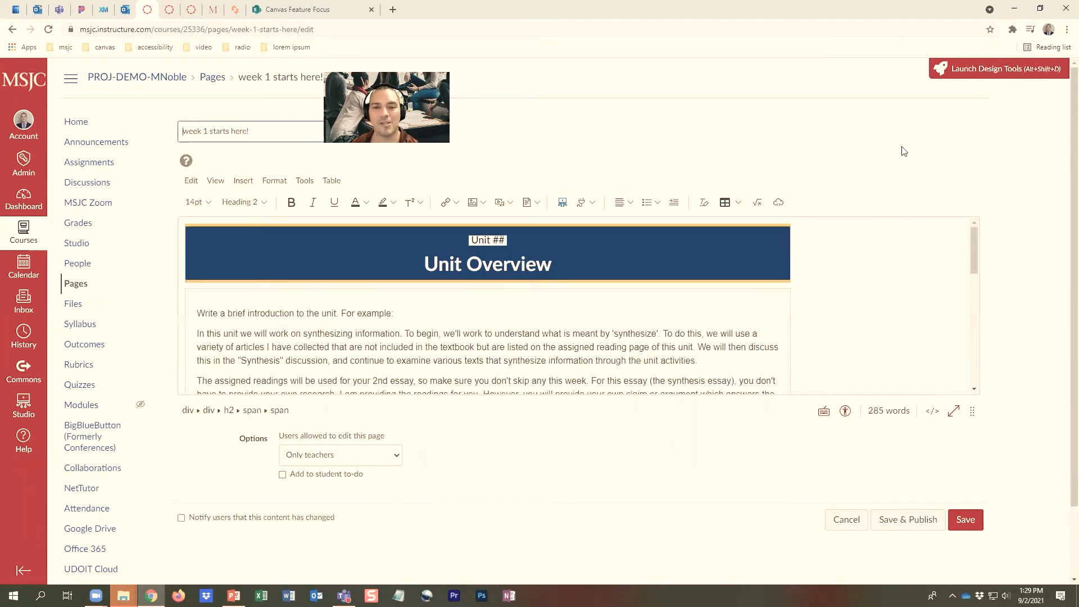
left_click(518, 242)
left_click_drag(519, 242, 445, 232)
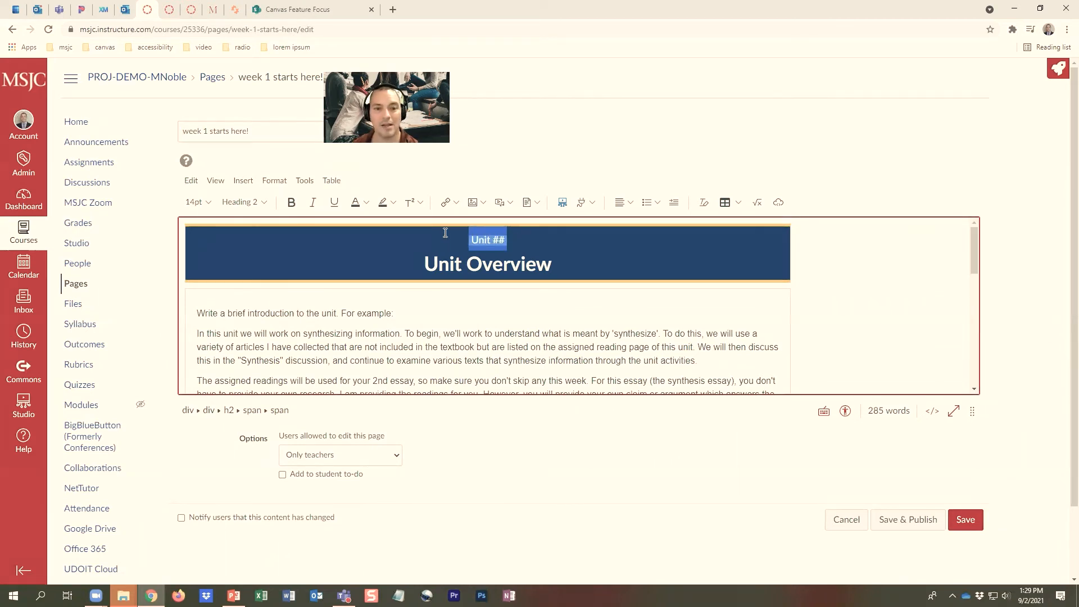
key("Delete")
key("Delete")
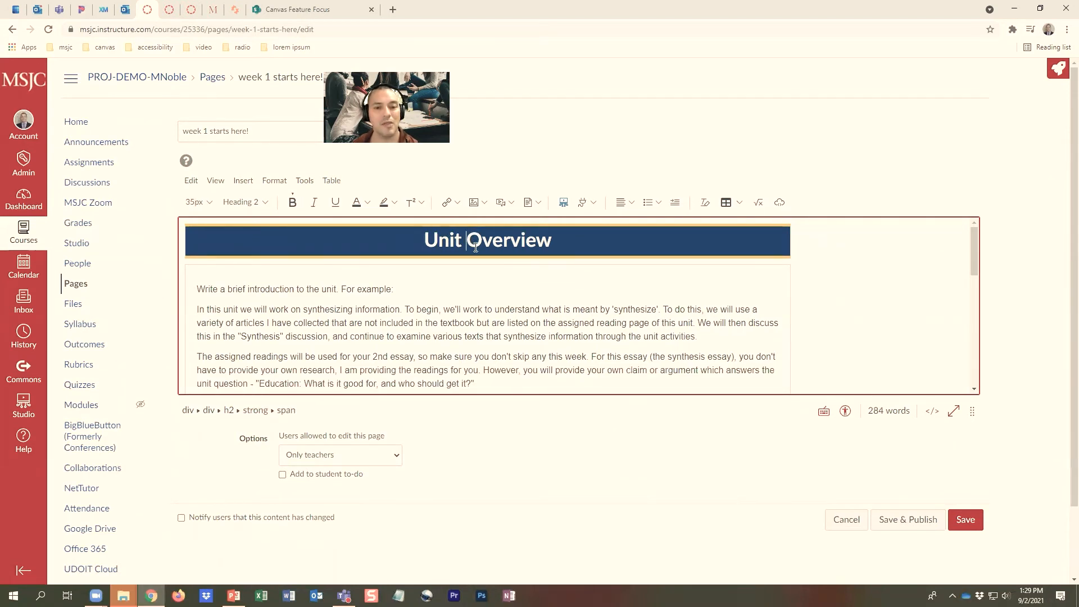
Examine the heading style of "Unit Objectives" and look over the page's introduction, objectives and to-do sections
left_click_drag(549, 237, 425, 245)
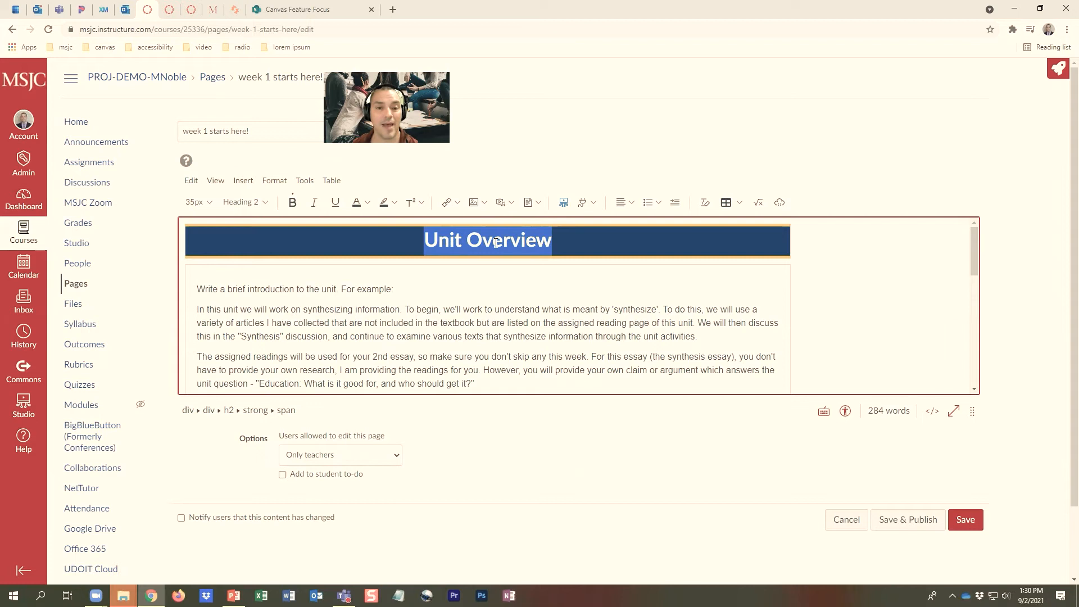
left_click(523, 276)
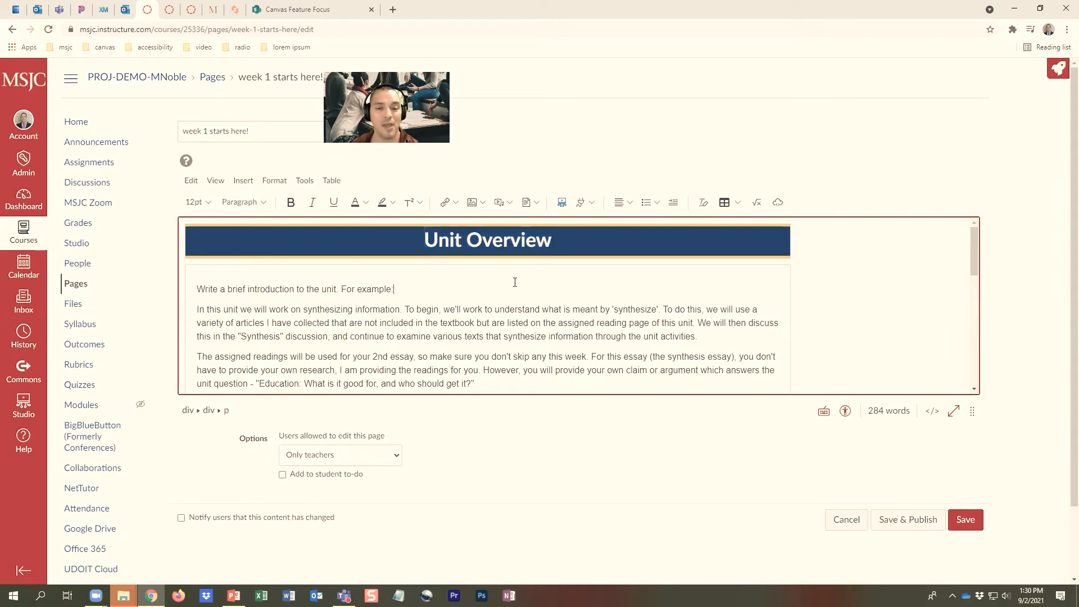
scroll(516, 281, "down", 3)
left_click_drag(558, 323, 420, 319)
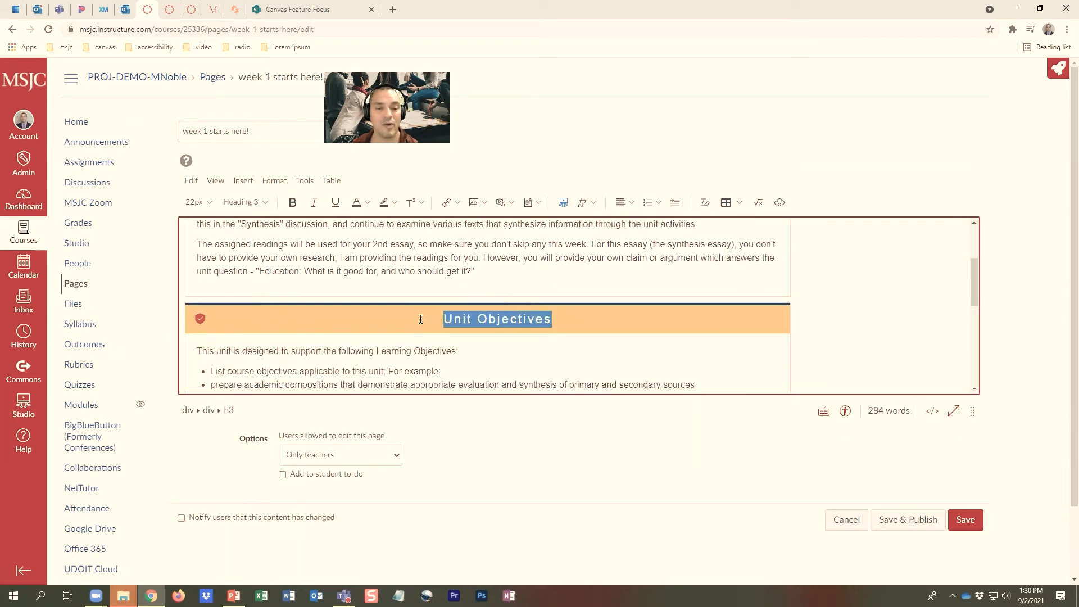
left_click(266, 202)
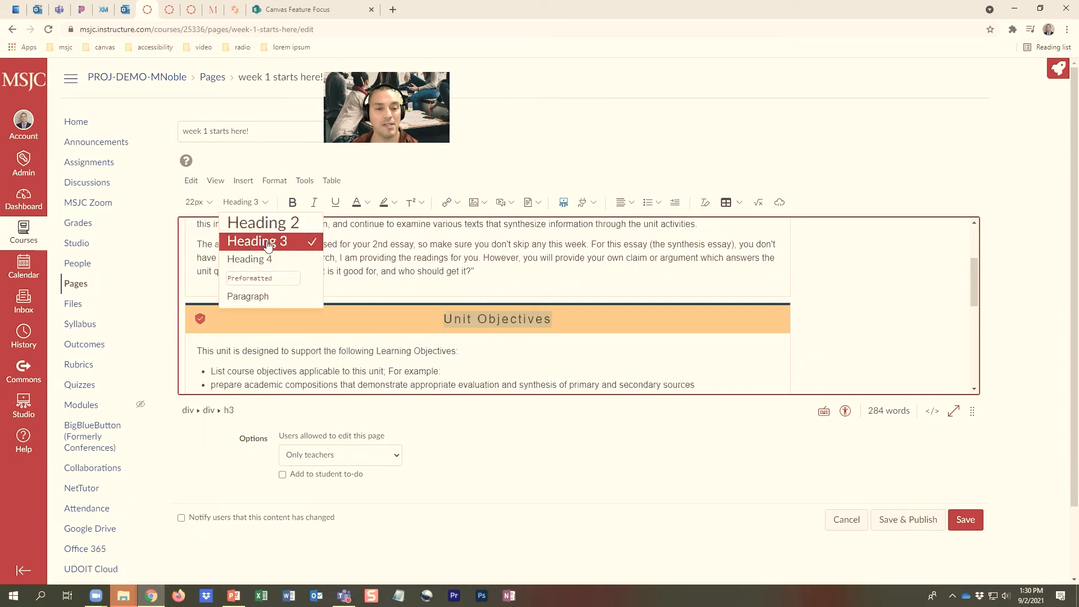
left_click(561, 353)
scroll(560, 351, "up", 2)
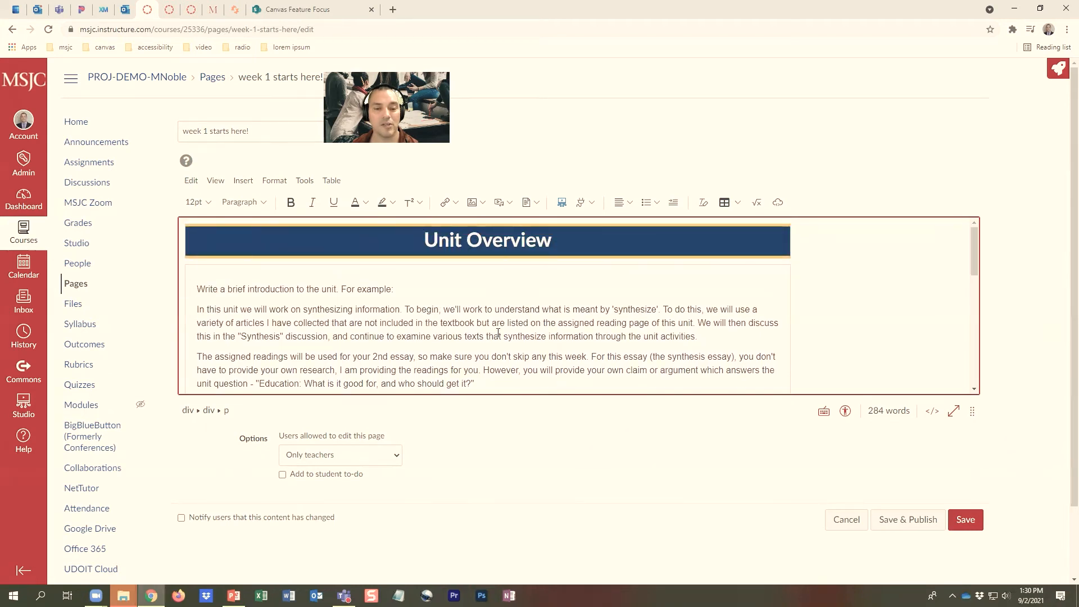
scroll(498, 333, "down", 5)
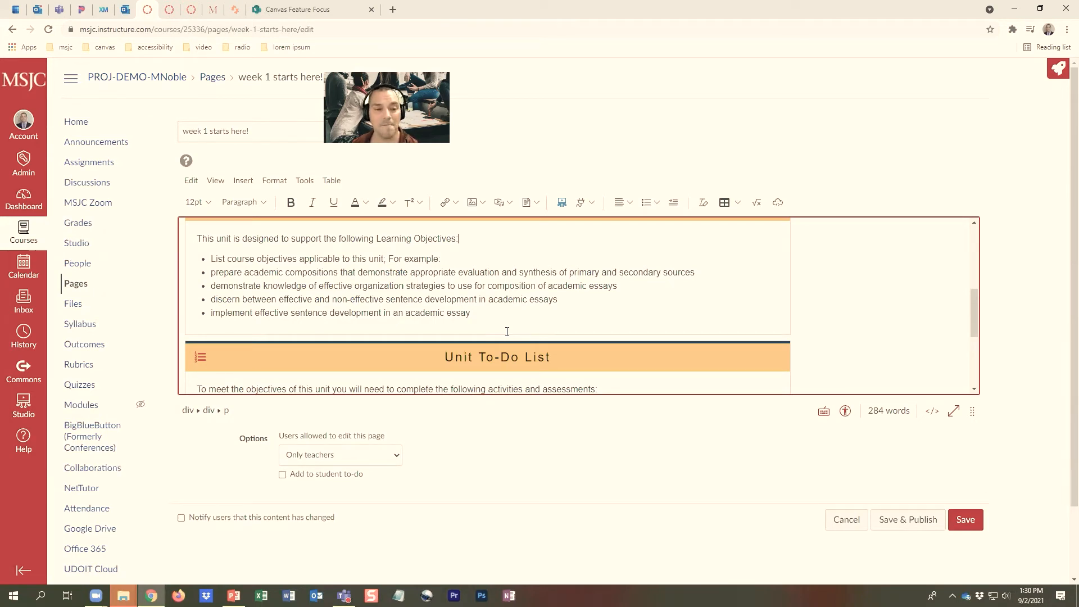
scroll(507, 332, "up", 3)
scroll(507, 331, "down", 3)
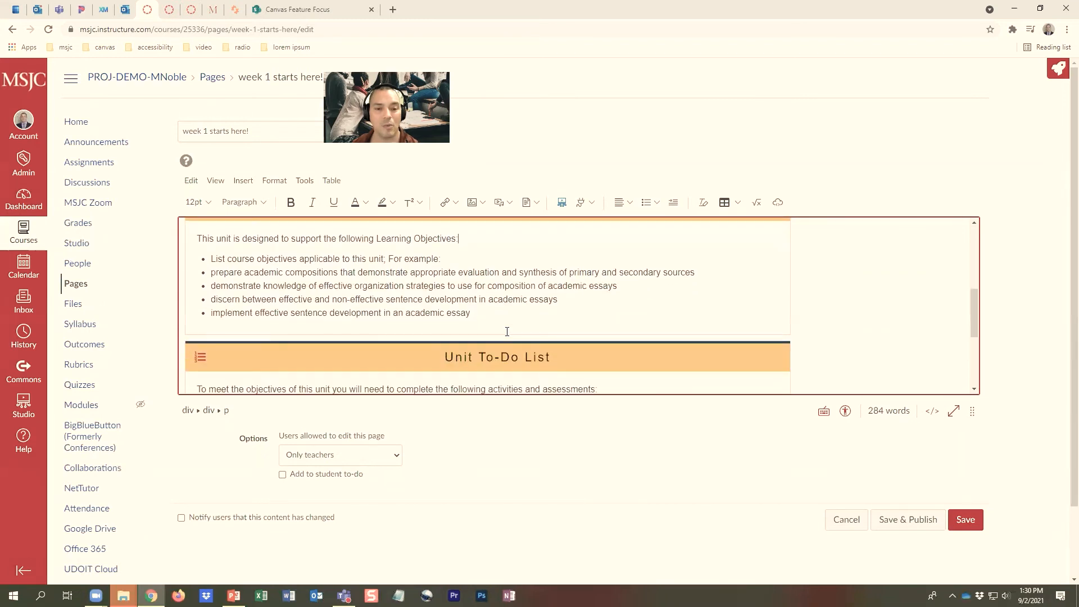
Try deleting a selection running from the last Unit Objectives bullet into the Unit To-Do List, and undo the deletion
scroll(507, 331, "down", 1)
left_click_drag(417, 253, 459, 320)
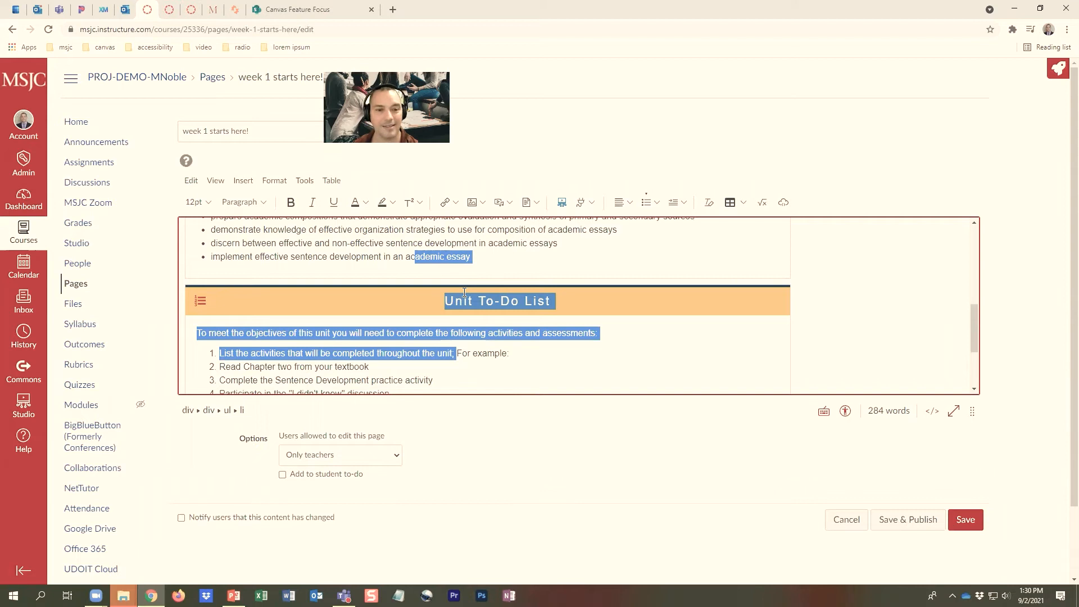
key("BackSpace")
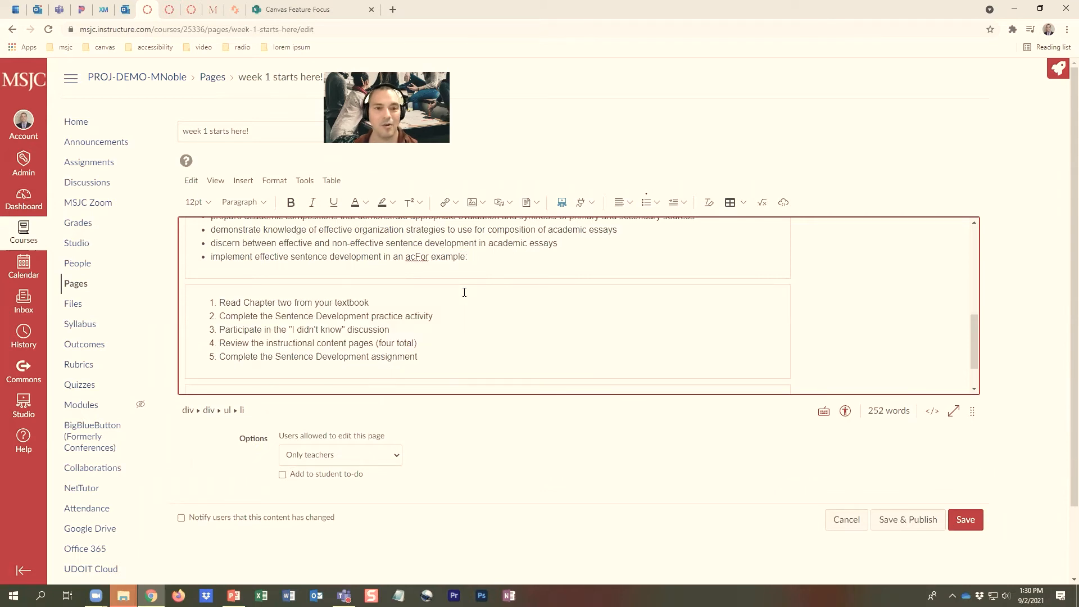
scroll(465, 293, "up", 4)
scroll(465, 293, "down", 3)
scroll(464, 292, "down", 1)
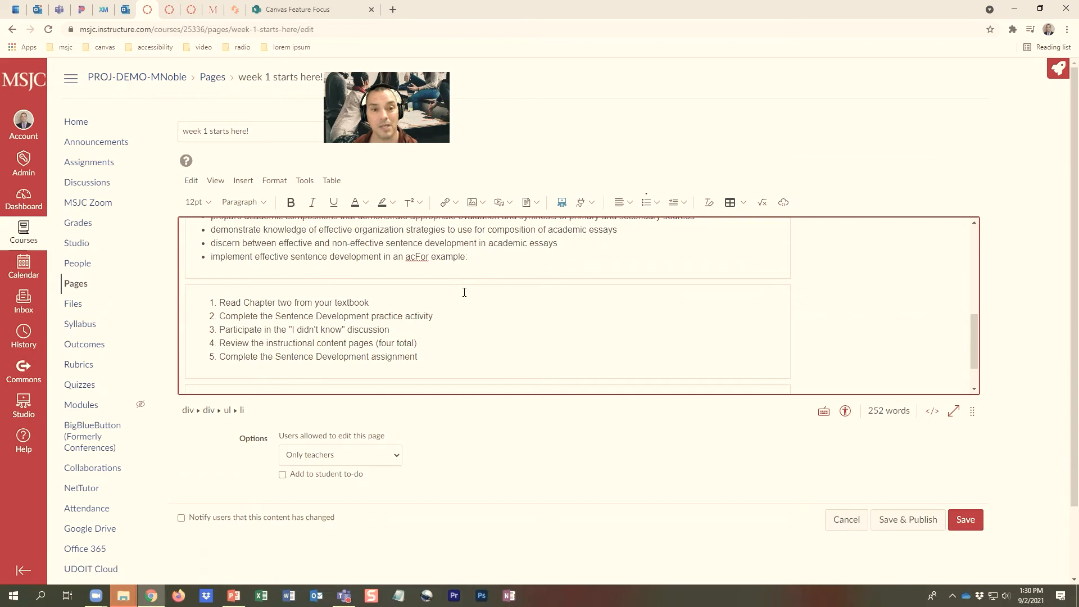
key("ctrl+z")
left_click(516, 267)
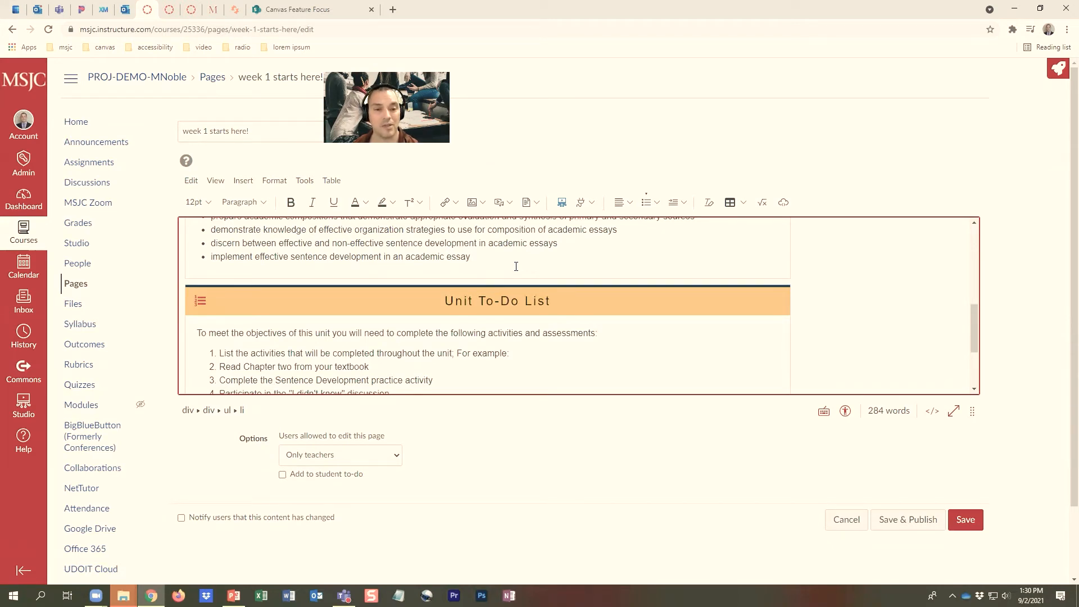
Look over the sections of the "week 1 starts here!" page and save it without publishing
scroll(516, 267, "down", 1)
scroll(516, 266, "up", 3)
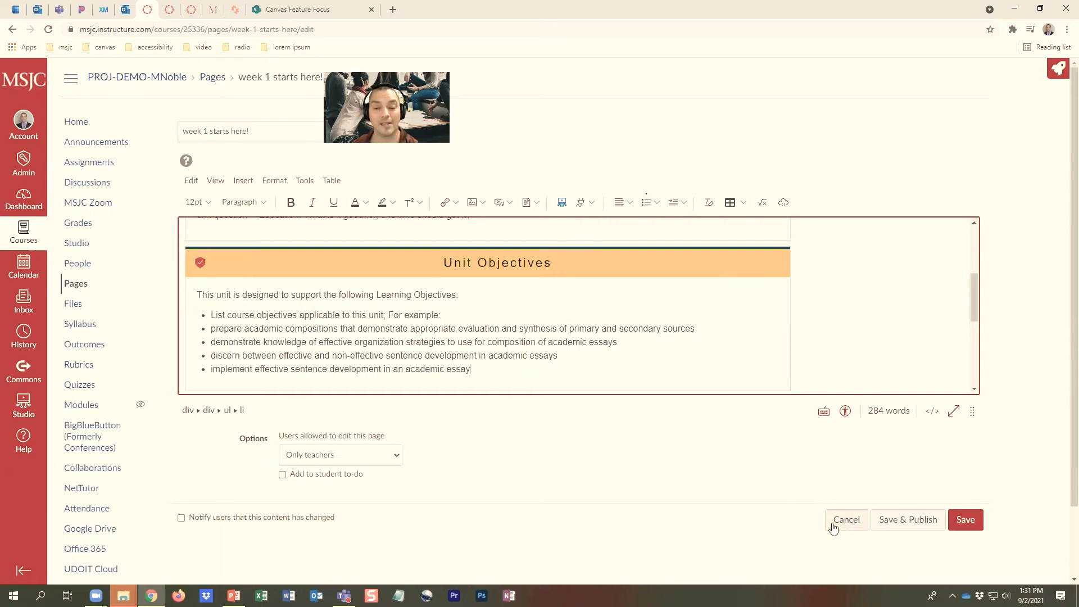
scroll(634, 356, "up", 4)
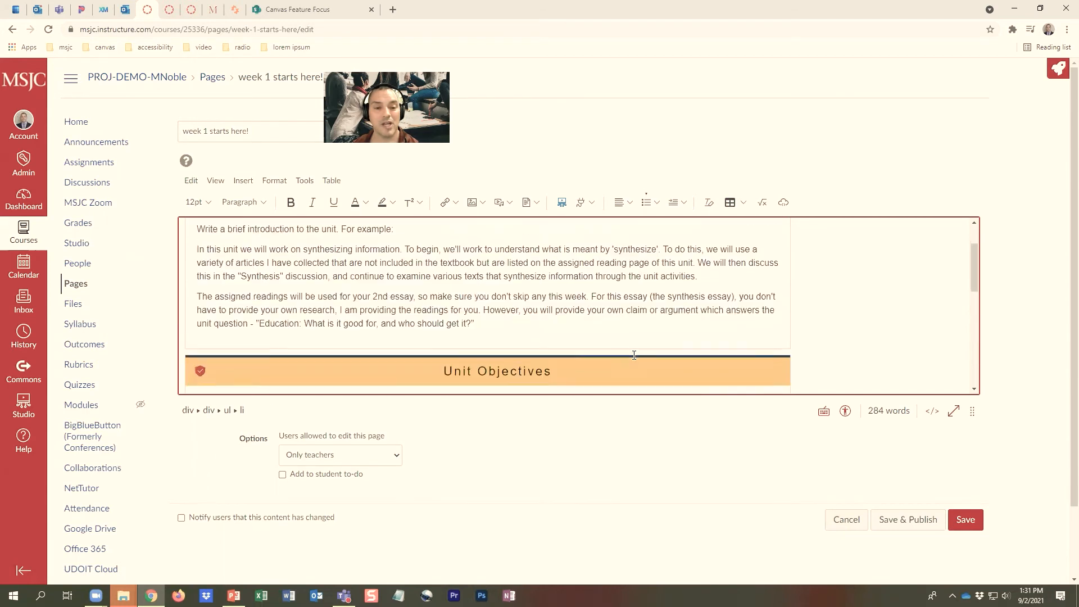
scroll(652, 357, "down", 6)
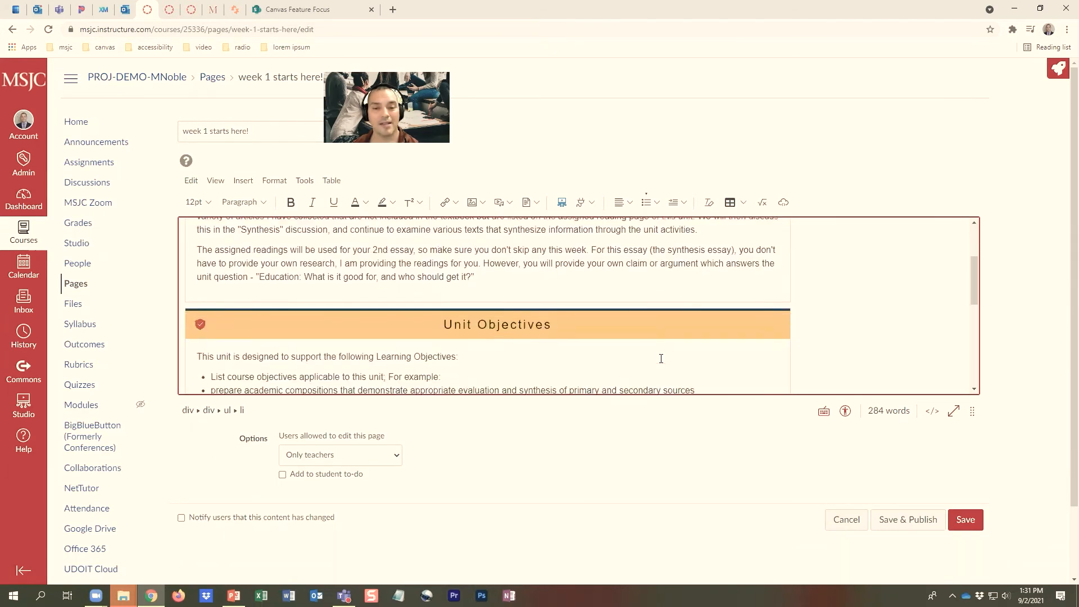
left_click(975, 522)
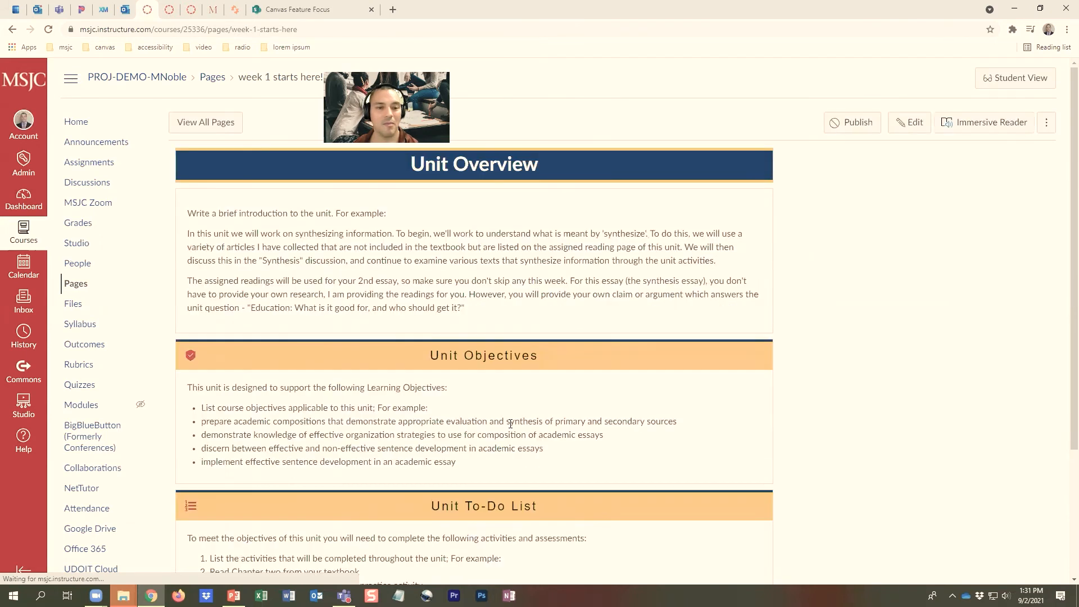
Open the "week 1 lecture" page from the "week 1" module for editing
left_click(95, 406)
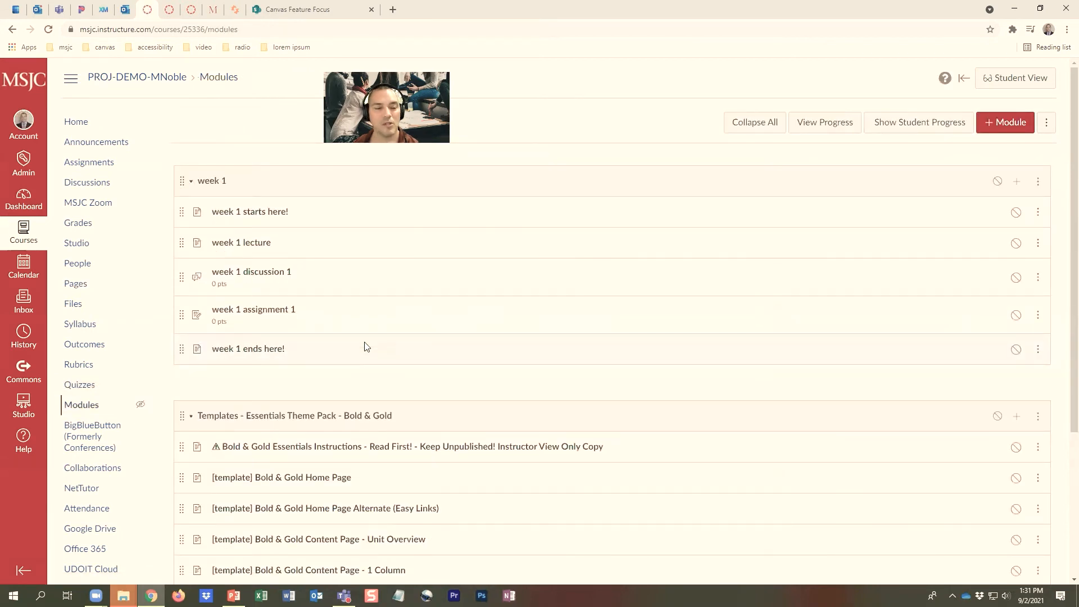
left_click(247, 247)
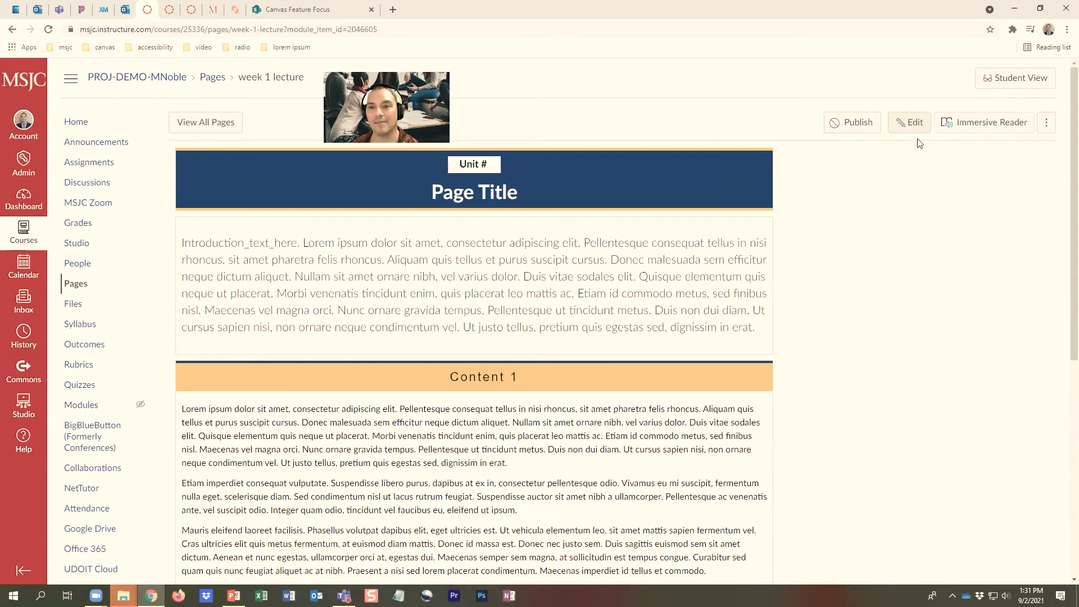
left_click(915, 122)
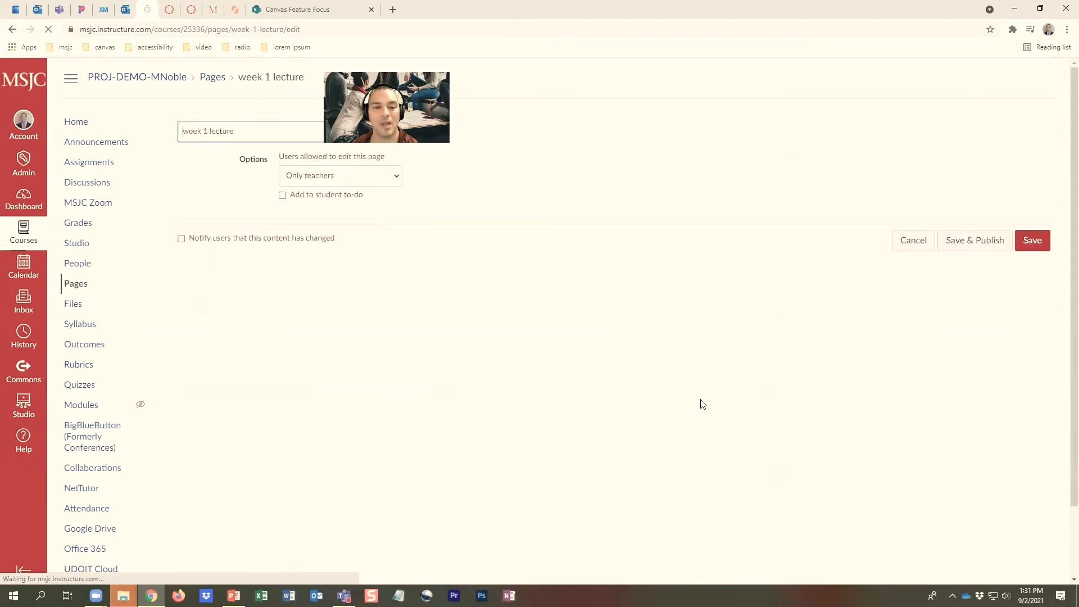
Add a new line reading "Content 3" below the last paragraph of the Content 2 section
scroll(578, 346, "down", 2)
scroll(577, 344, "up", 2)
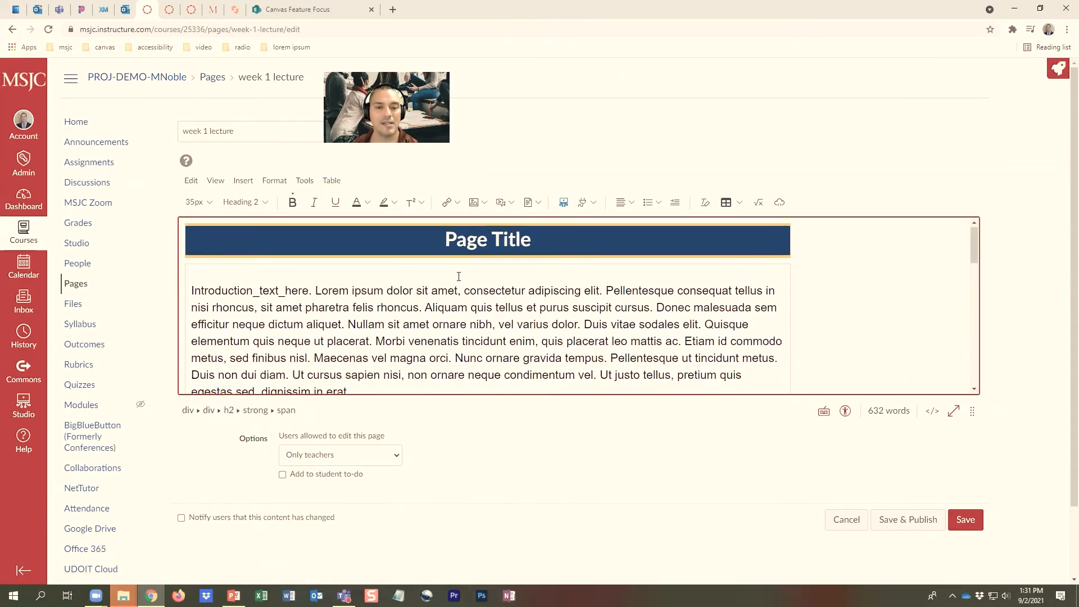
scroll(459, 277, "down", 3)
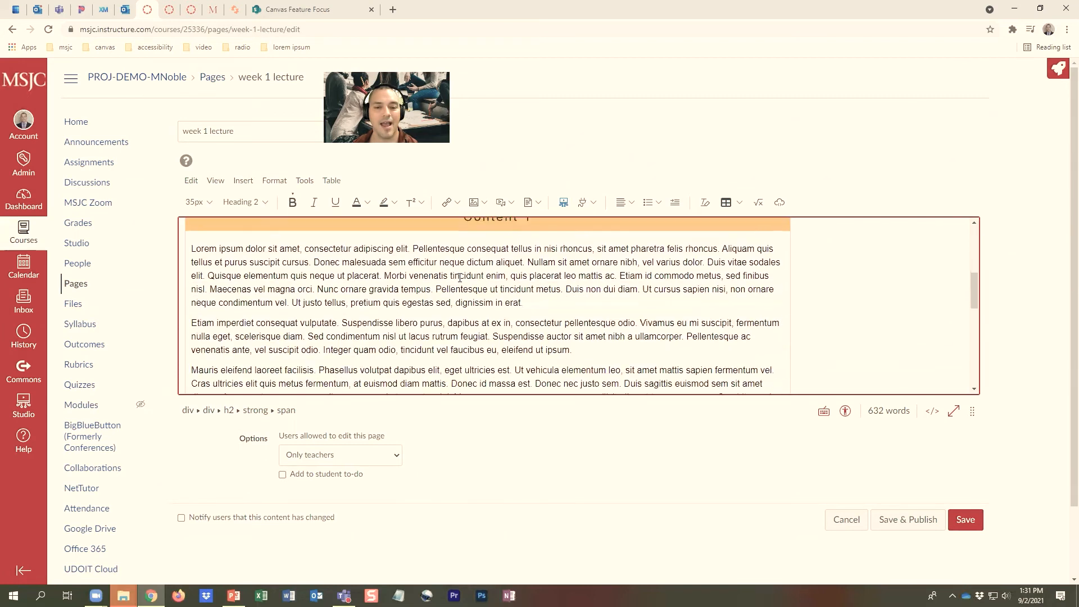
scroll(471, 275, "up", 1)
scroll(478, 281, "down", 5)
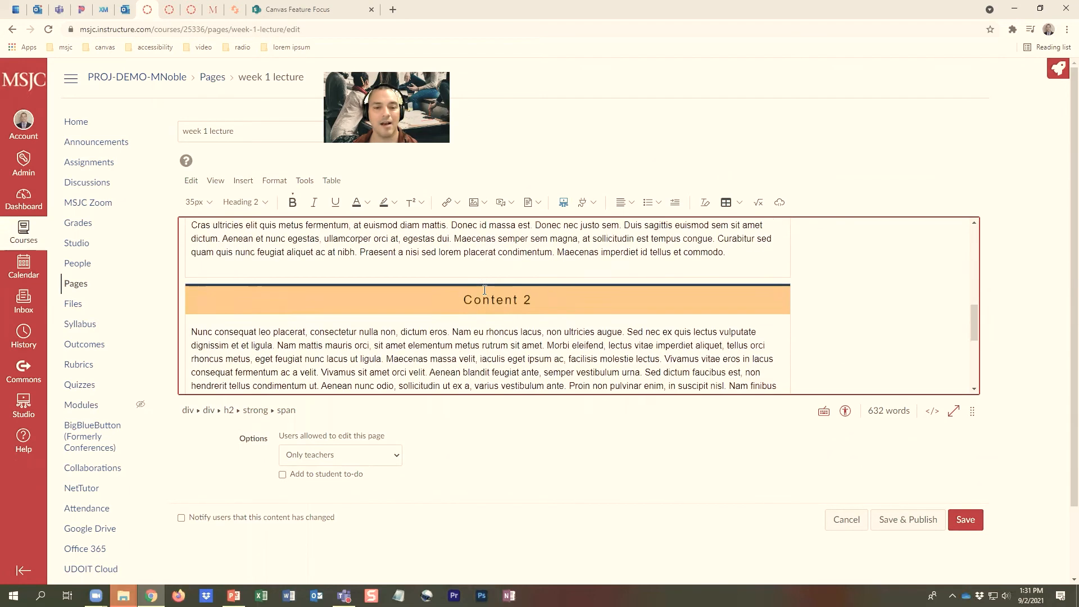
scroll(486, 294, "down", 2)
left_click(383, 340)
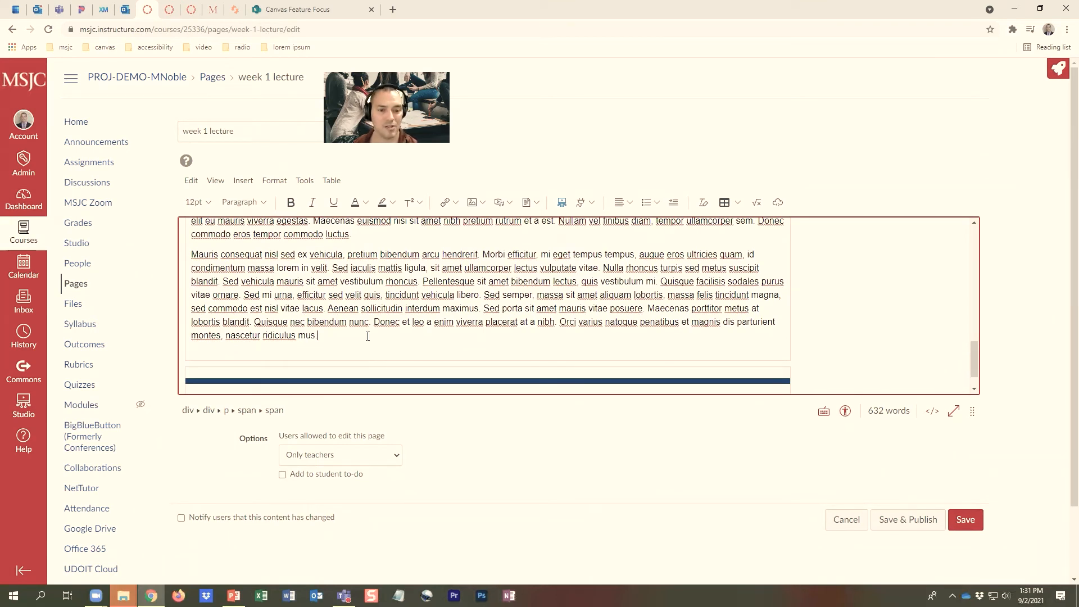
key("Return")
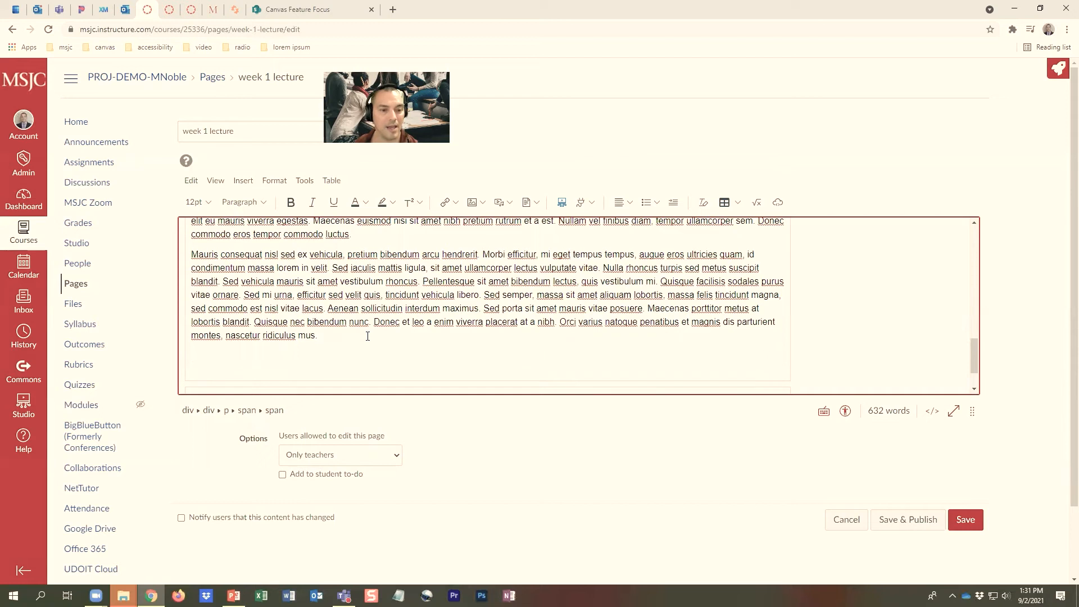
type("Content 3")
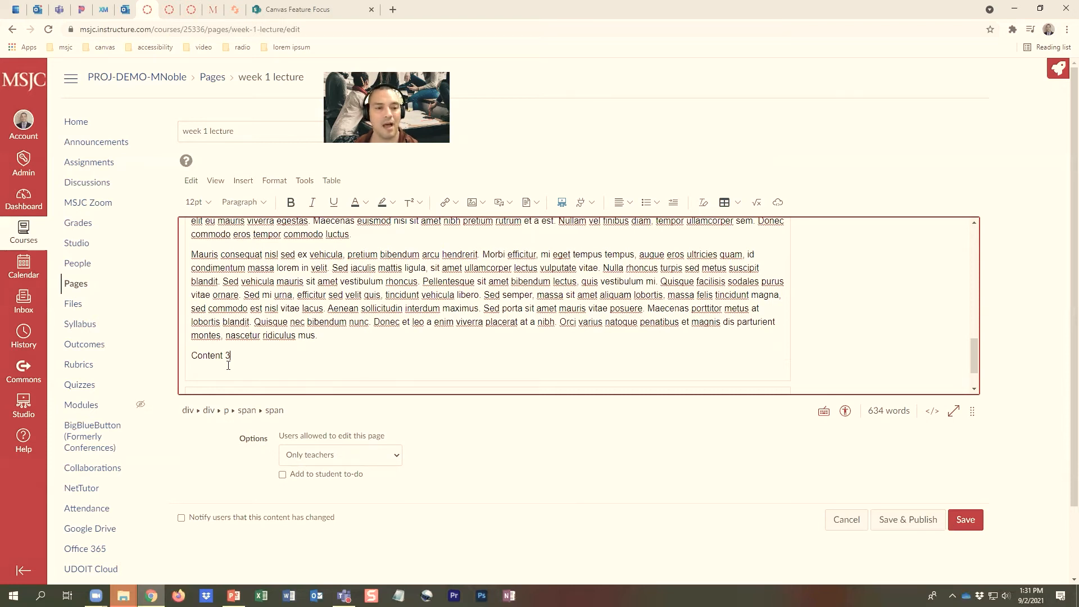
Format the "Content 3" line as Heading 3 and compare it with the Content 2 heading
left_click(263, 202)
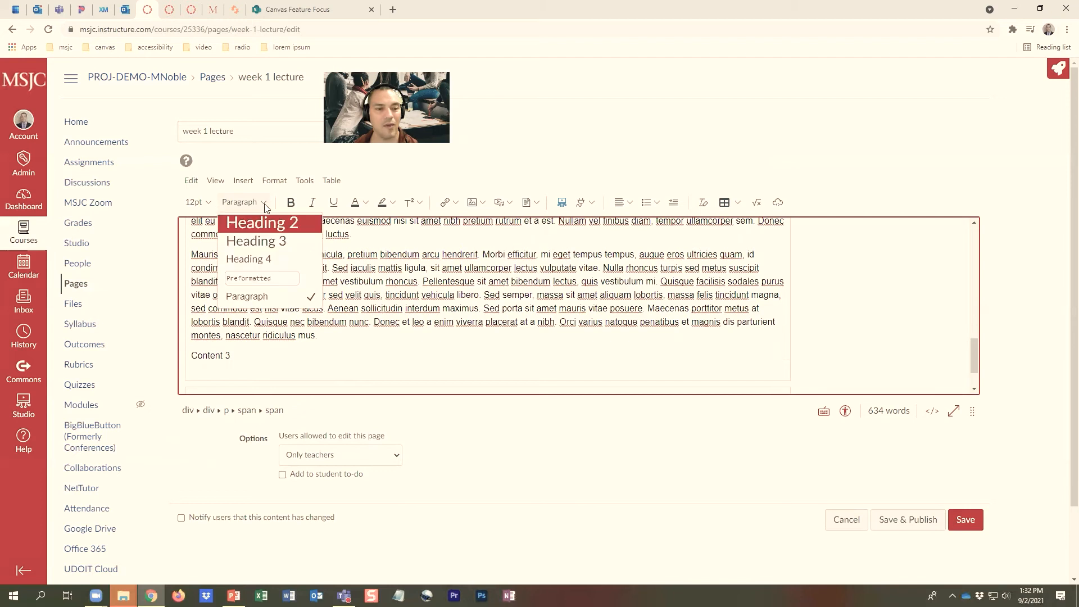
left_click(267, 241)
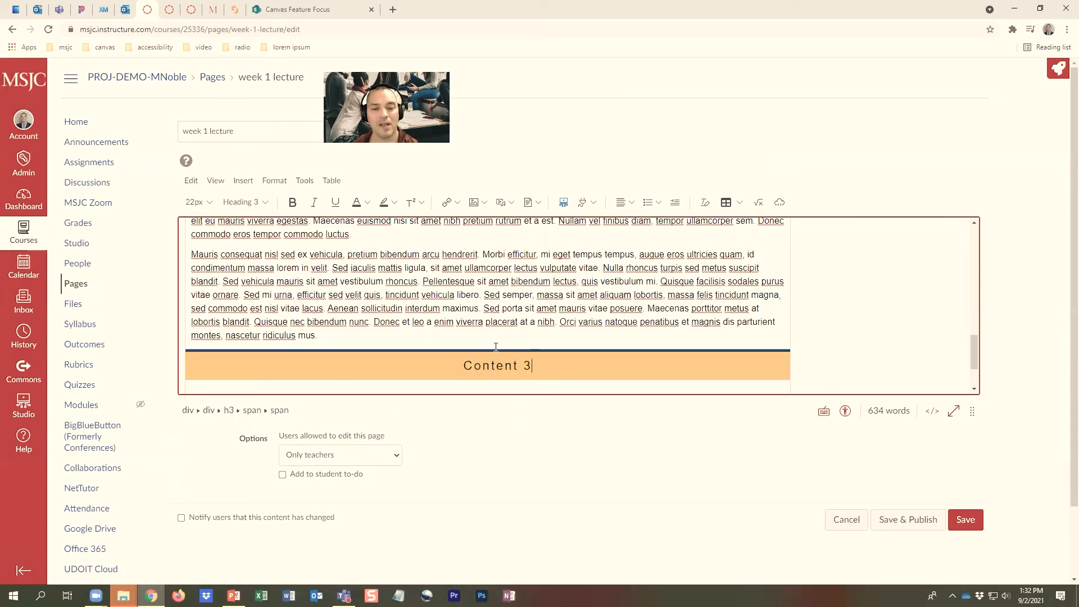
scroll(505, 364, "up", 4)
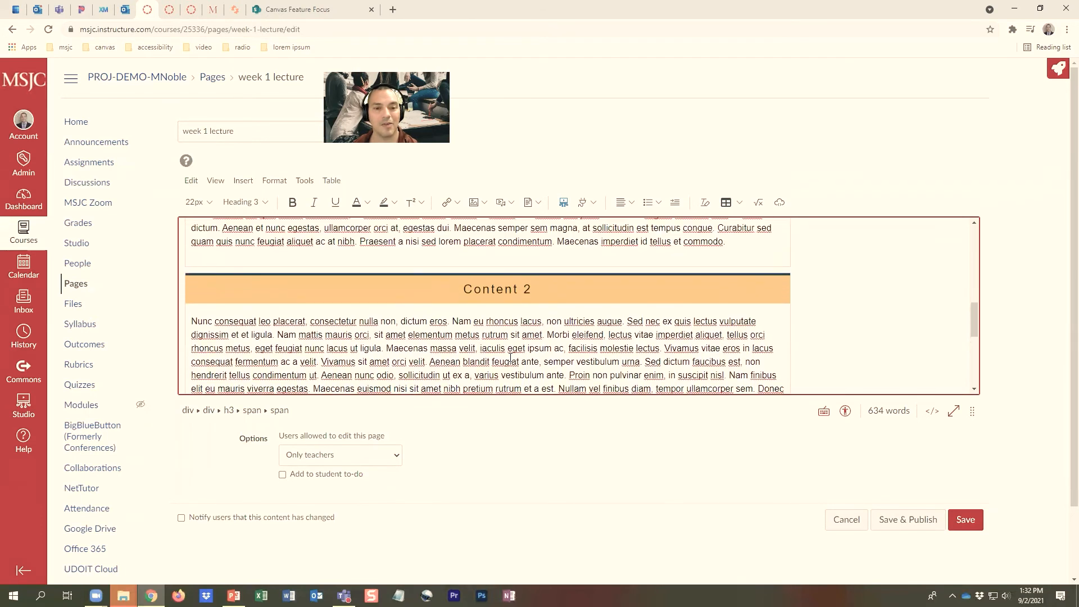
scroll(527, 345, "down", 5)
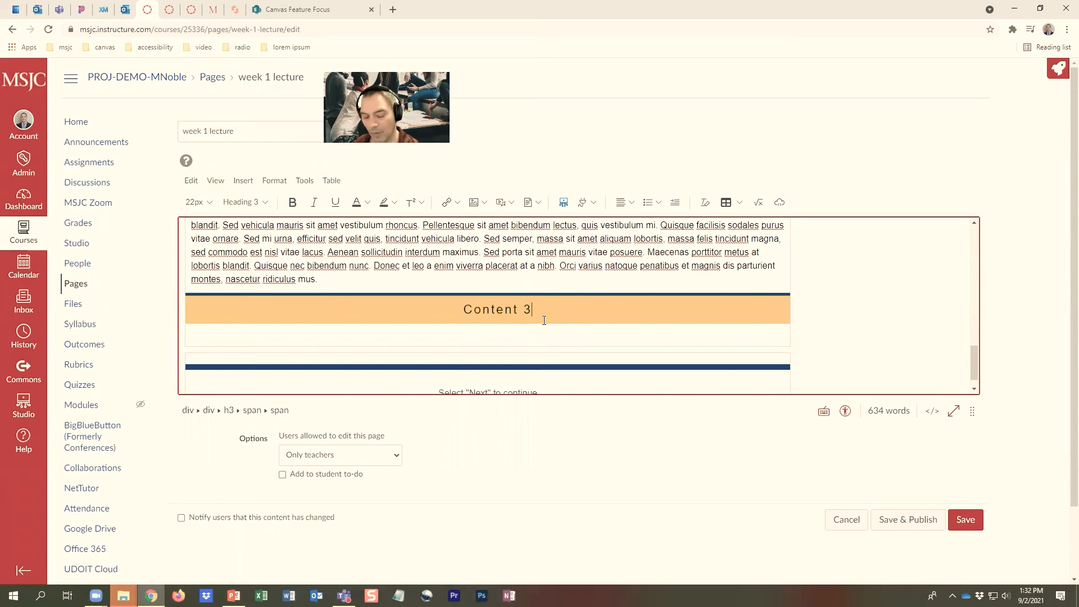
Enter two paragraphs under the Content 3 heading: "asdf" and "intro to my video this video is about...."
key("Return")
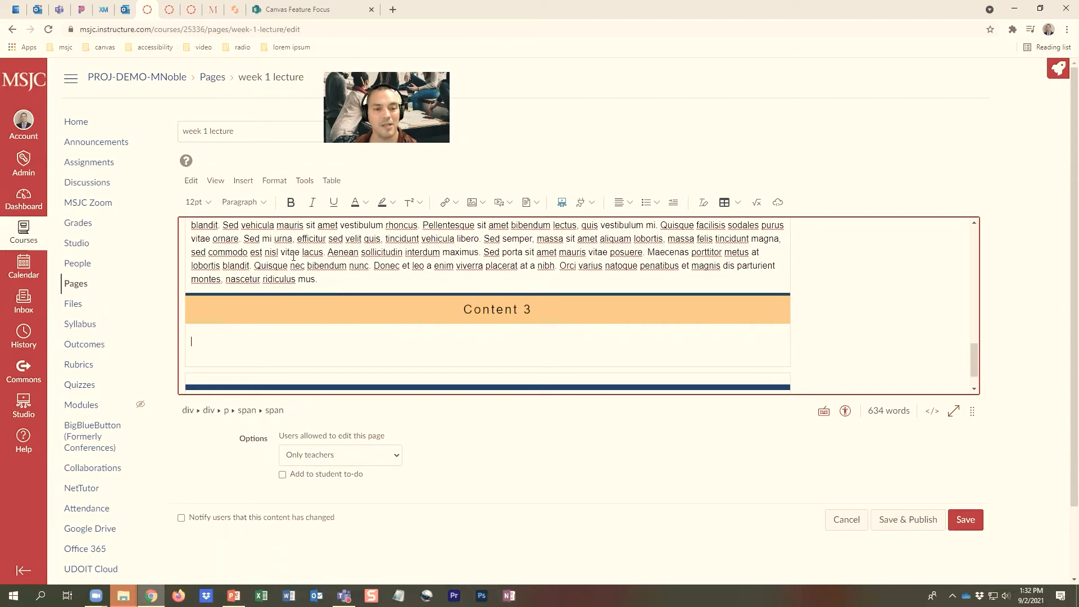
type("df")
key("Return")
type("intro")
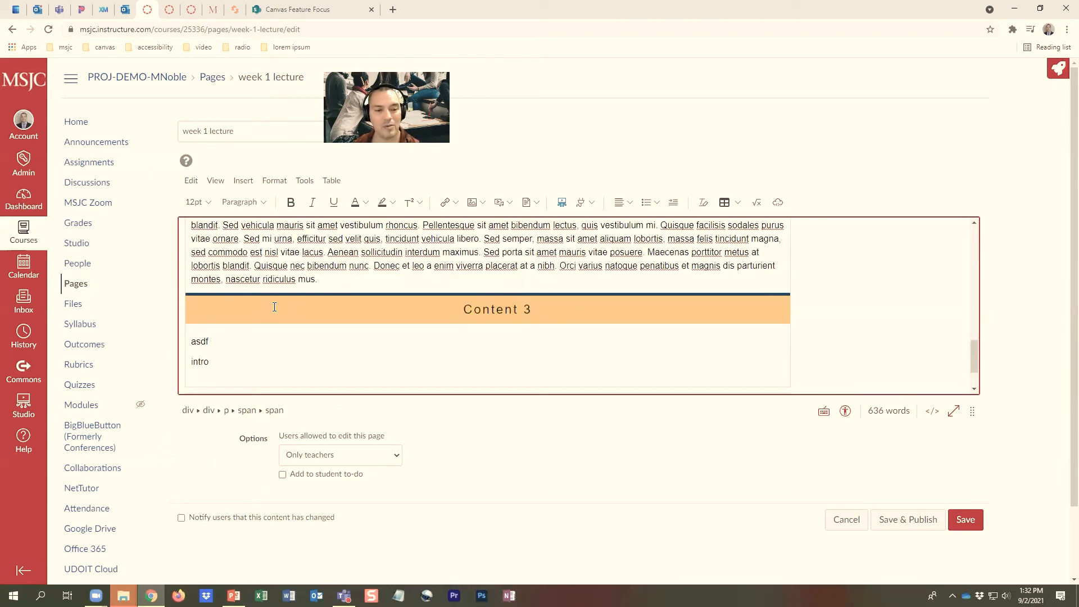
type(" to my video this")
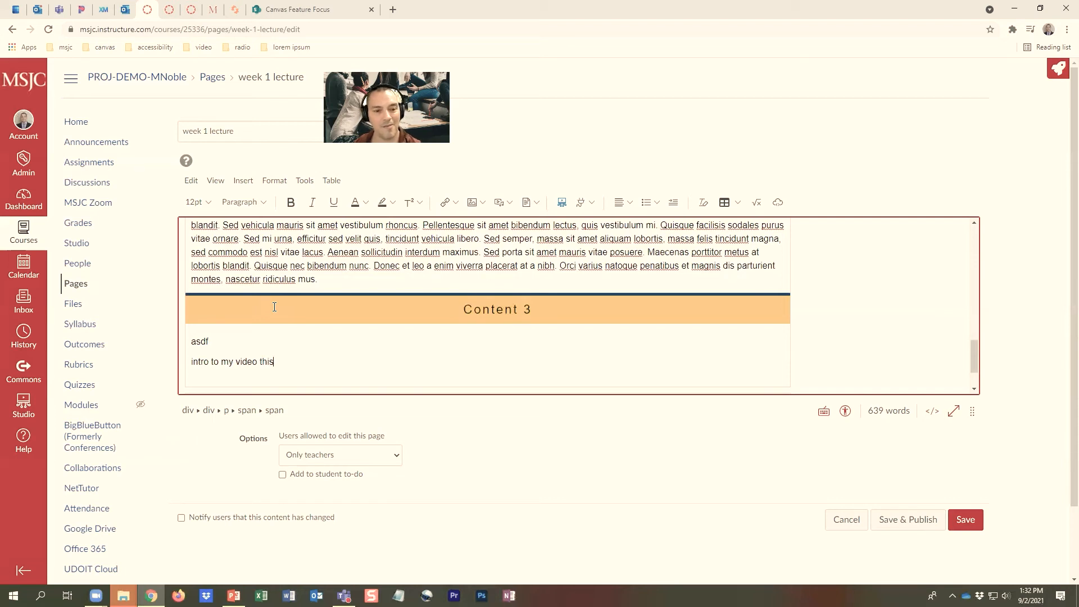
type(" video")
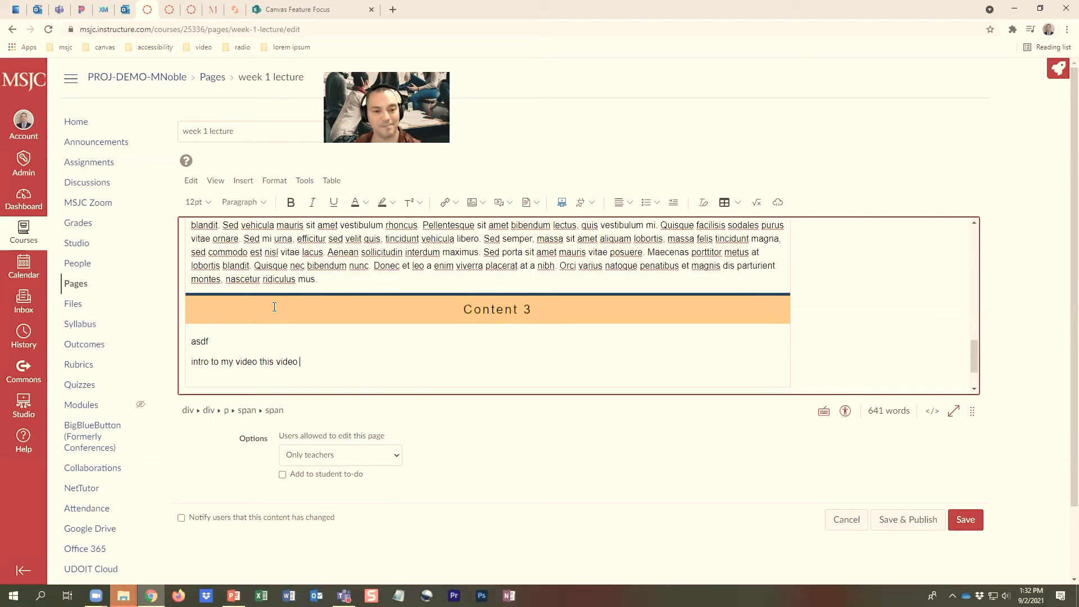
key("BackSpace")
key("BackSpace")
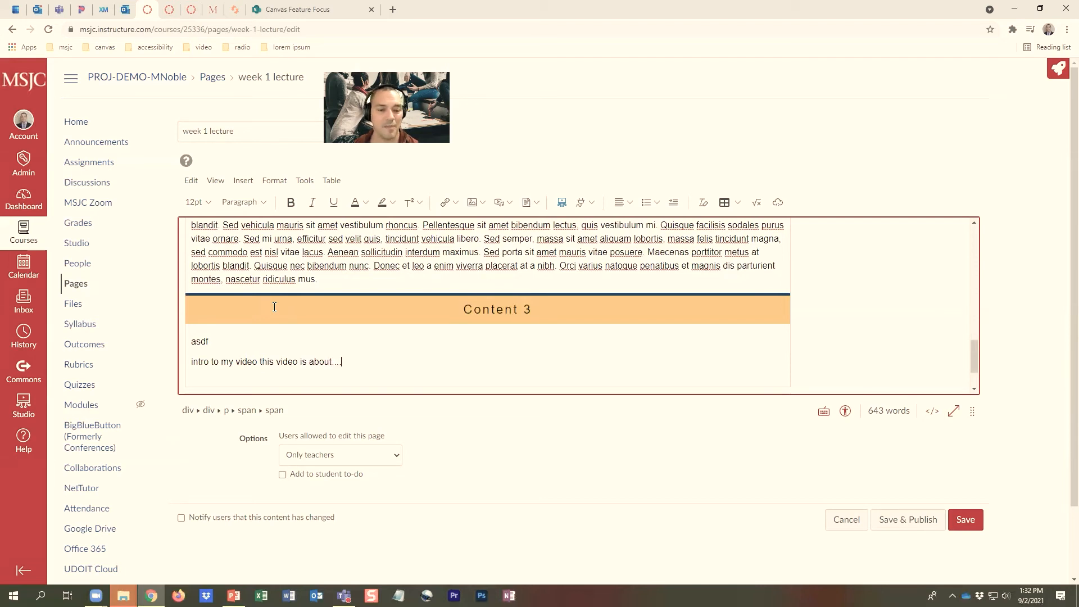
Embed the 3:53 feedback comments video from the Studio library on a new line below the intro text, with Display Media Tabs enabled
key("Return")
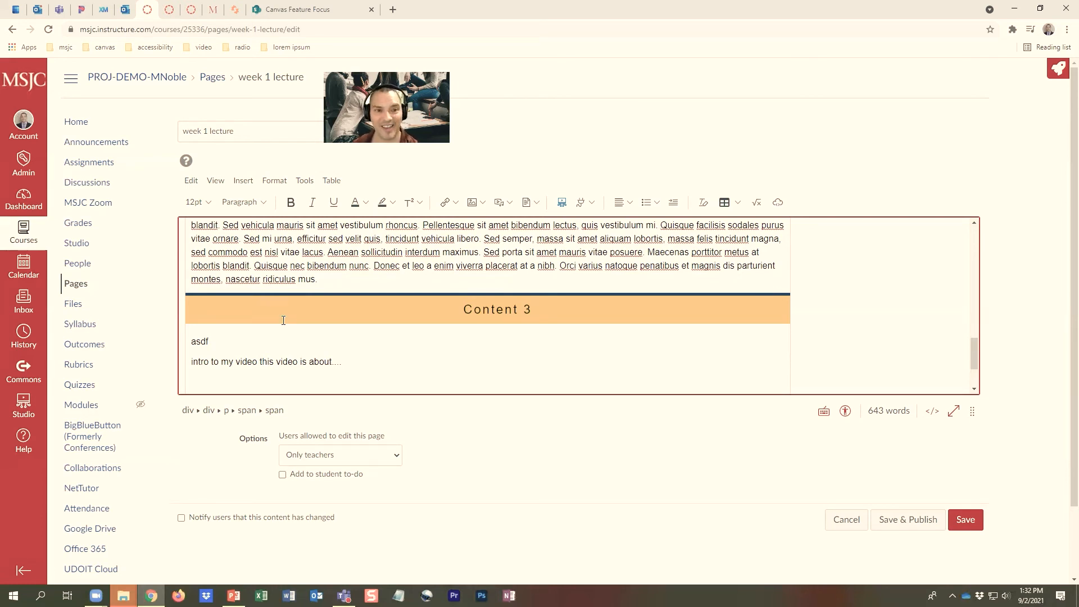
left_click(562, 204)
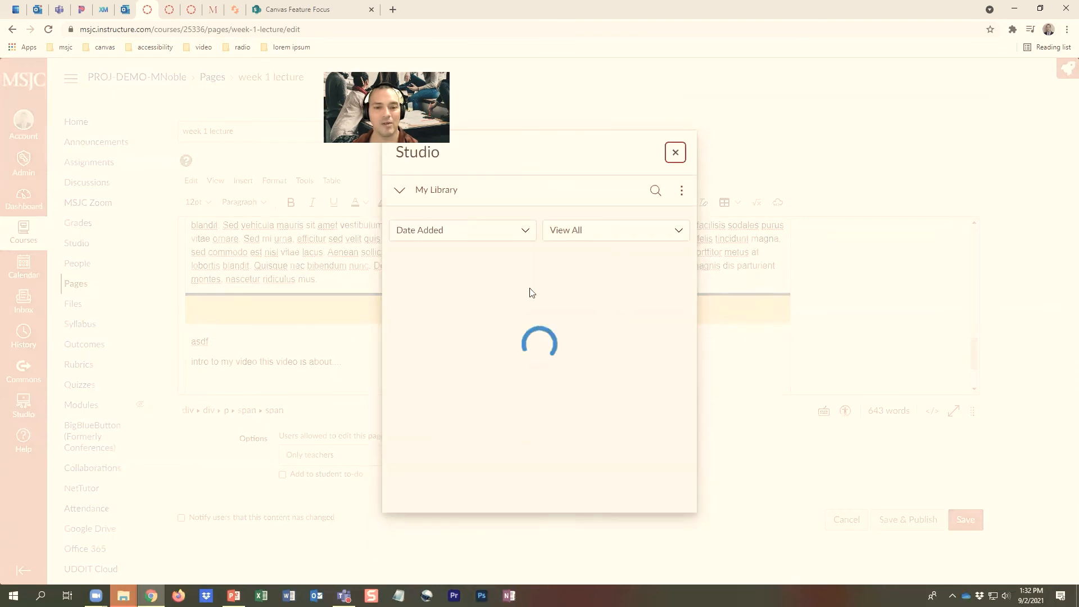
mouse_move(568, 325)
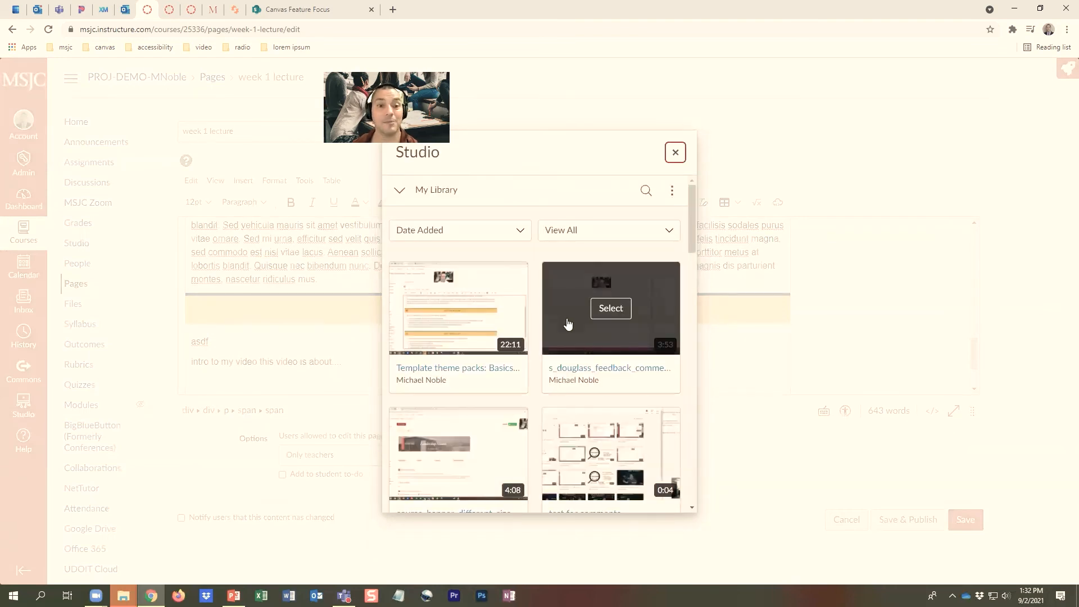
left_click(605, 373)
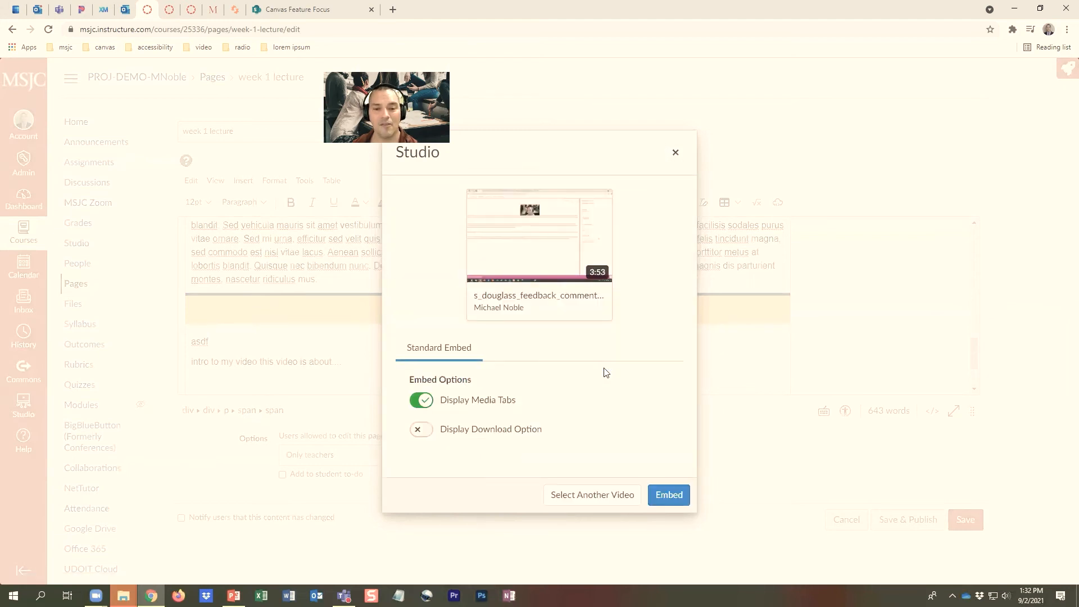
left_click(419, 402)
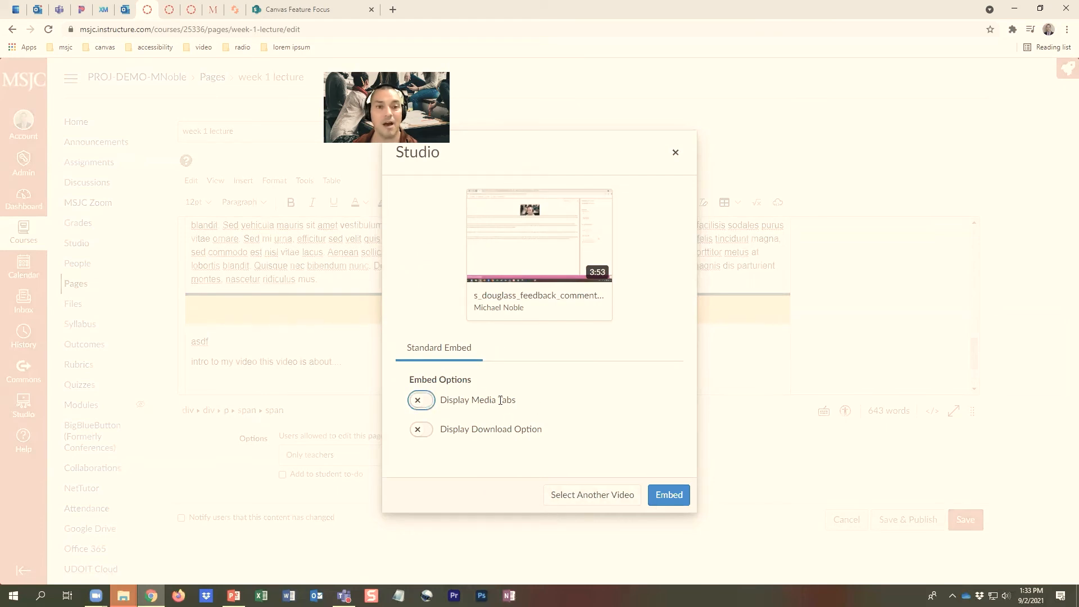
left_click(433, 405)
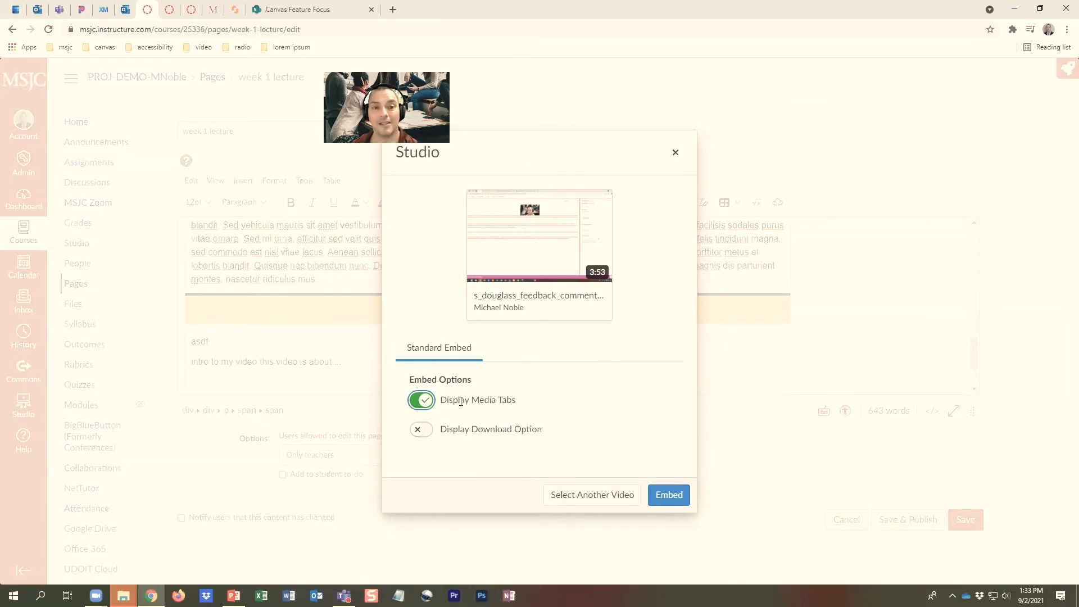
left_click(460, 402)
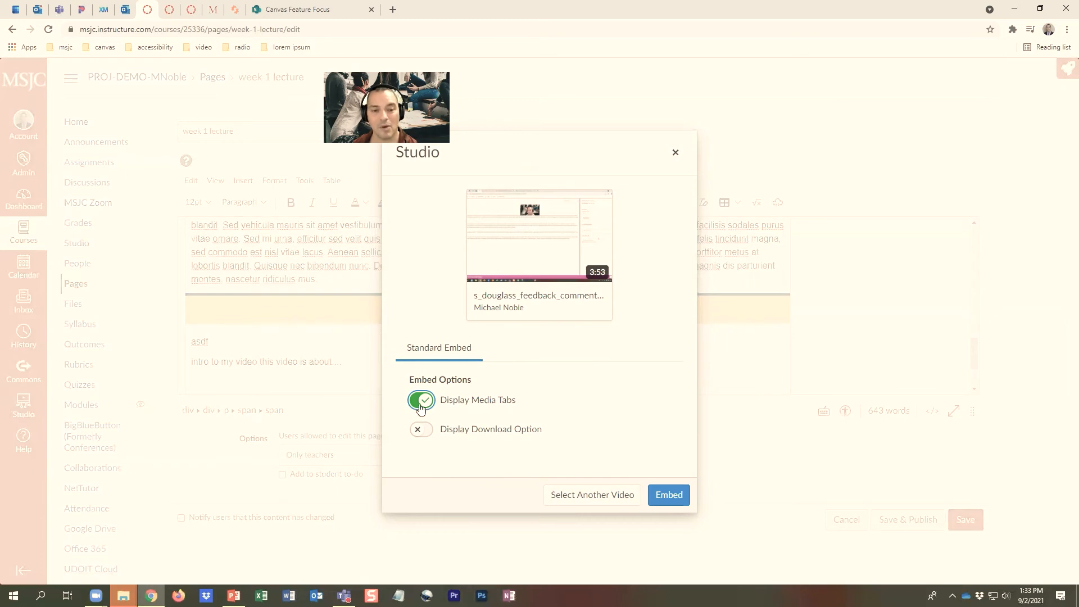
left_click(670, 496)
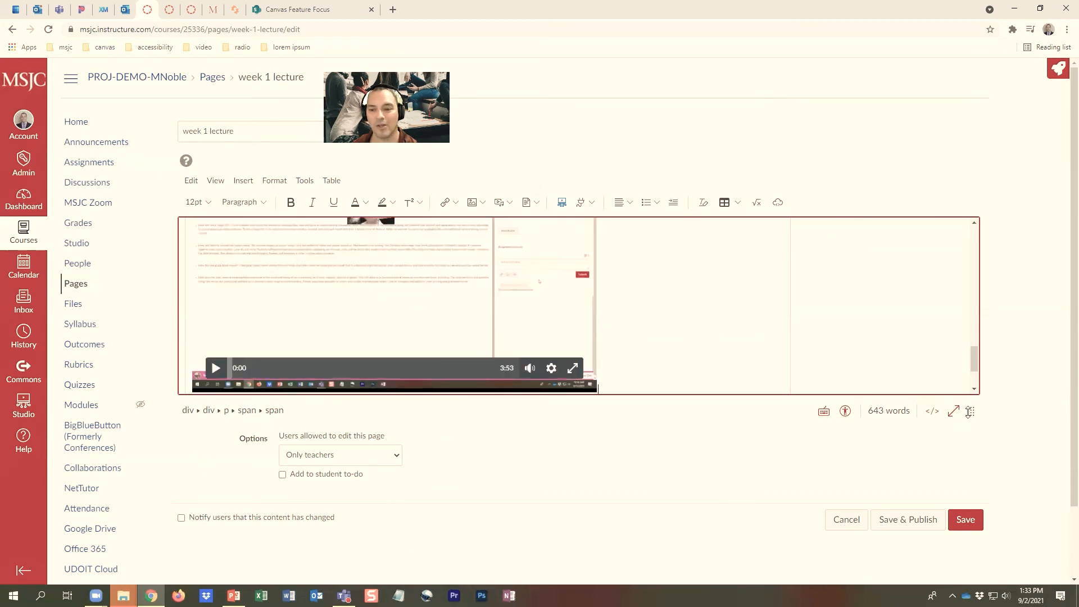
Enlarge the editing area to inspect the embedded video, and briefly play and pause it
left_click_drag(973, 411, 987, 553)
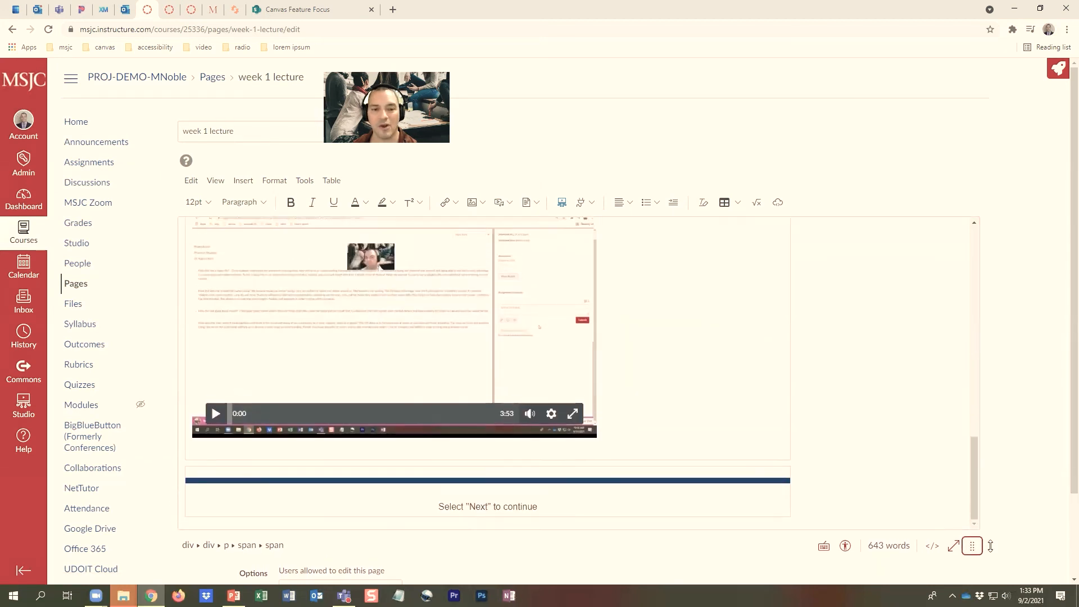
scroll(596, 357, "up", 4)
scroll(595, 359, "down", 5)
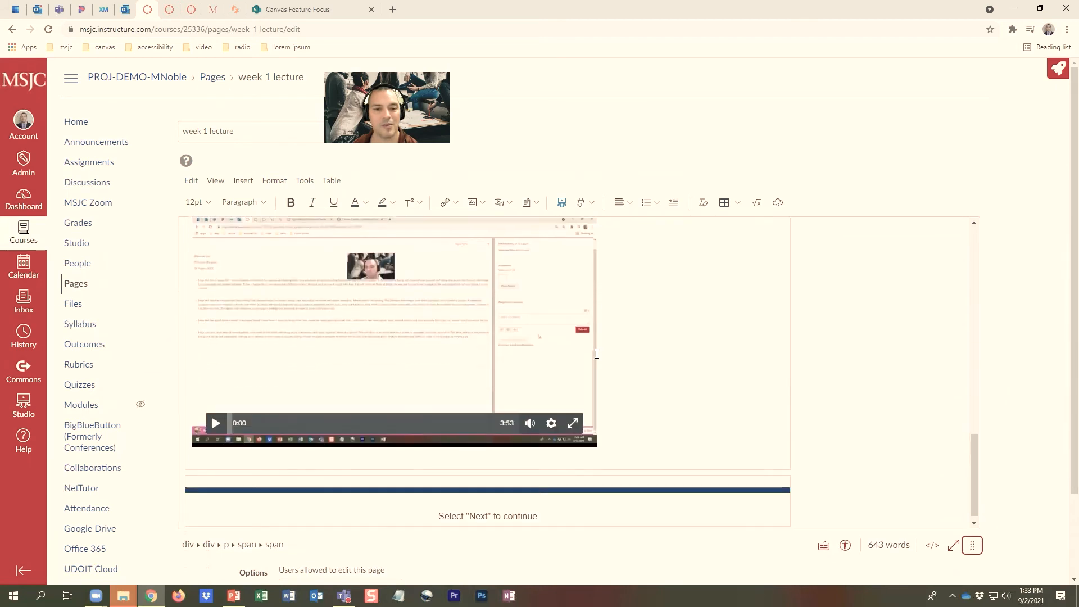
scroll(512, 378, "up", 2)
scroll(511, 377, "down", 1)
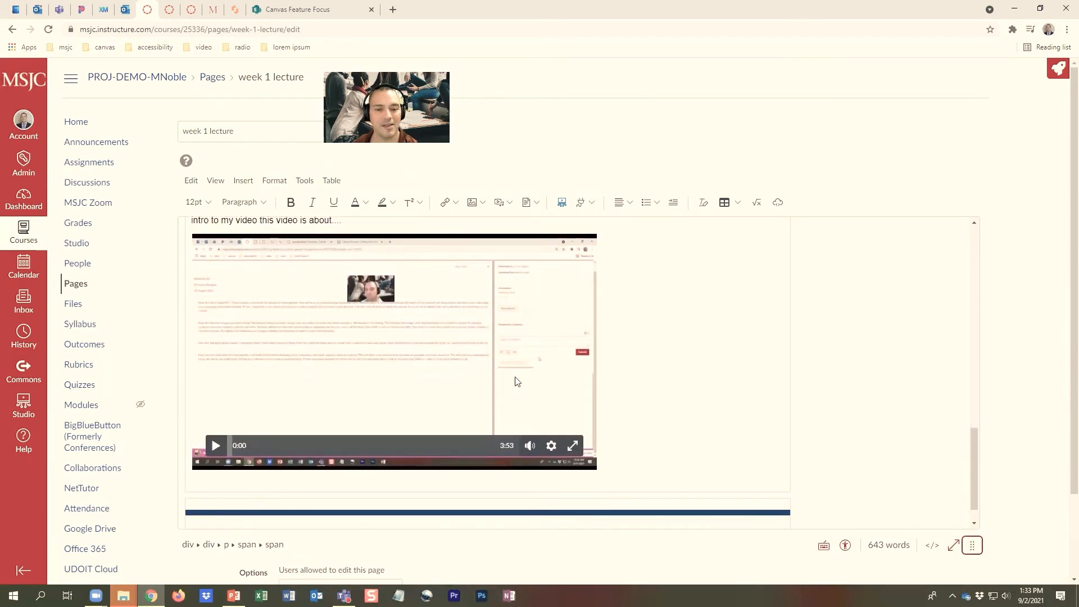
scroll(470, 413, "up", 4)
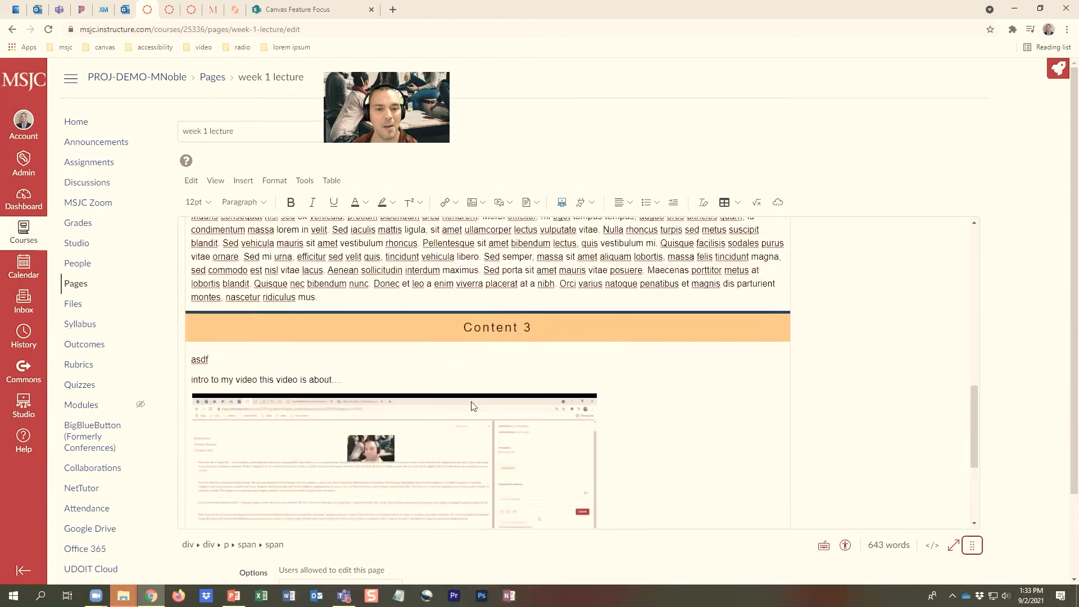
scroll(427, 416, "down", 3)
left_click(217, 470)
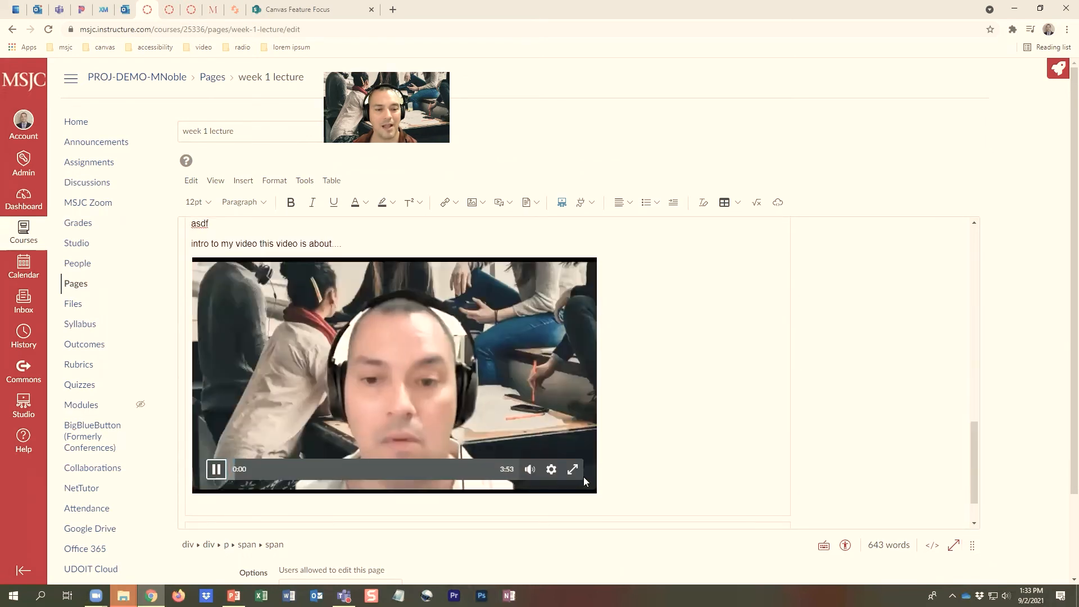
left_click(219, 478)
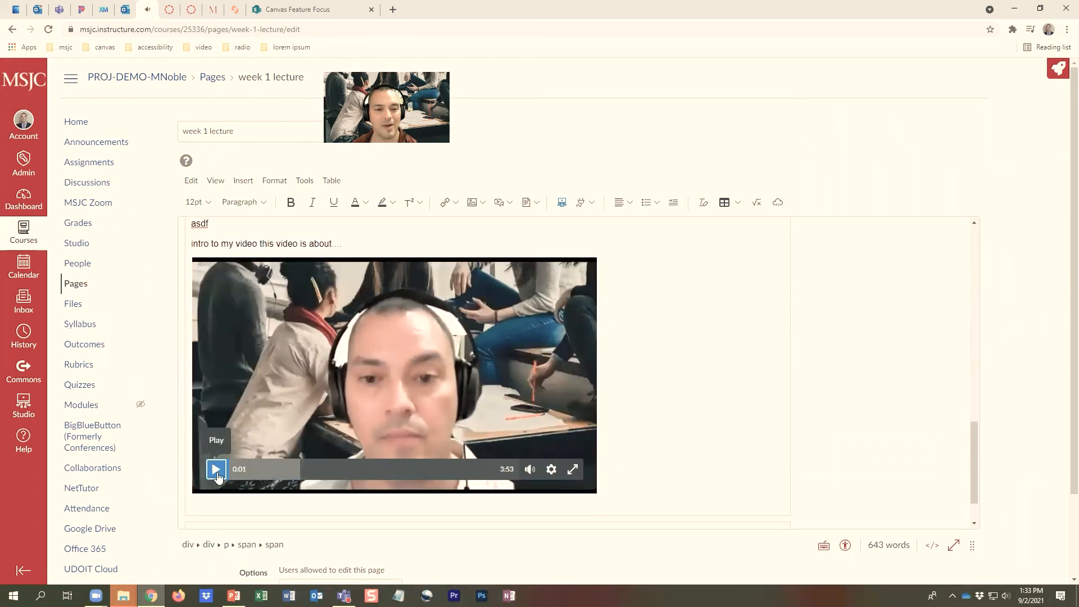
Look over the Content 2 and Content 3 sections and save the lecture page without publishing
scroll(568, 397, "up", 4)
scroll(568, 397, "up", 1)
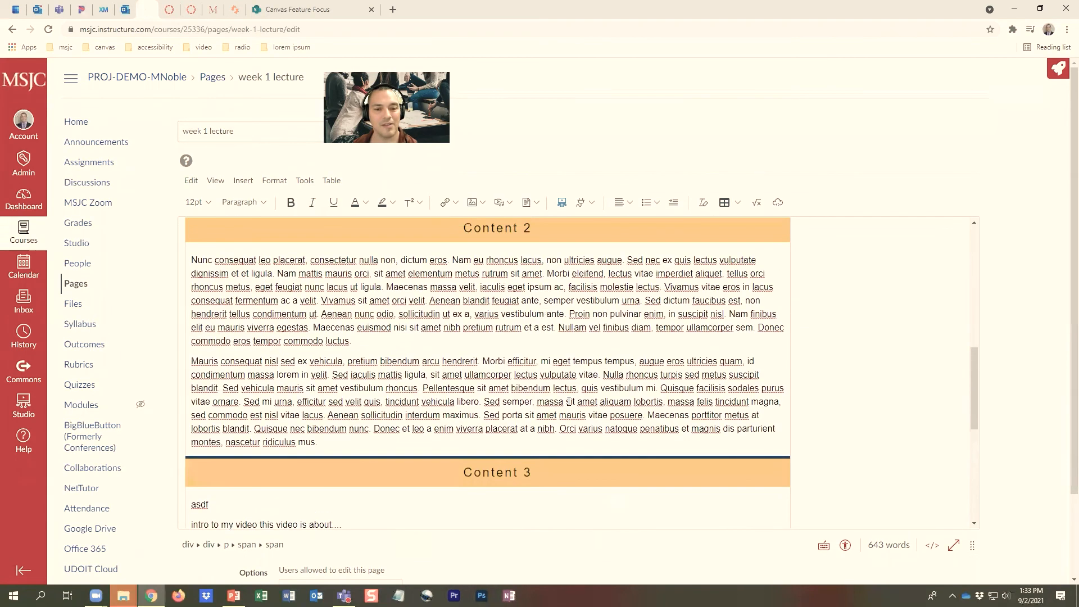
scroll(553, 456, "down", 1)
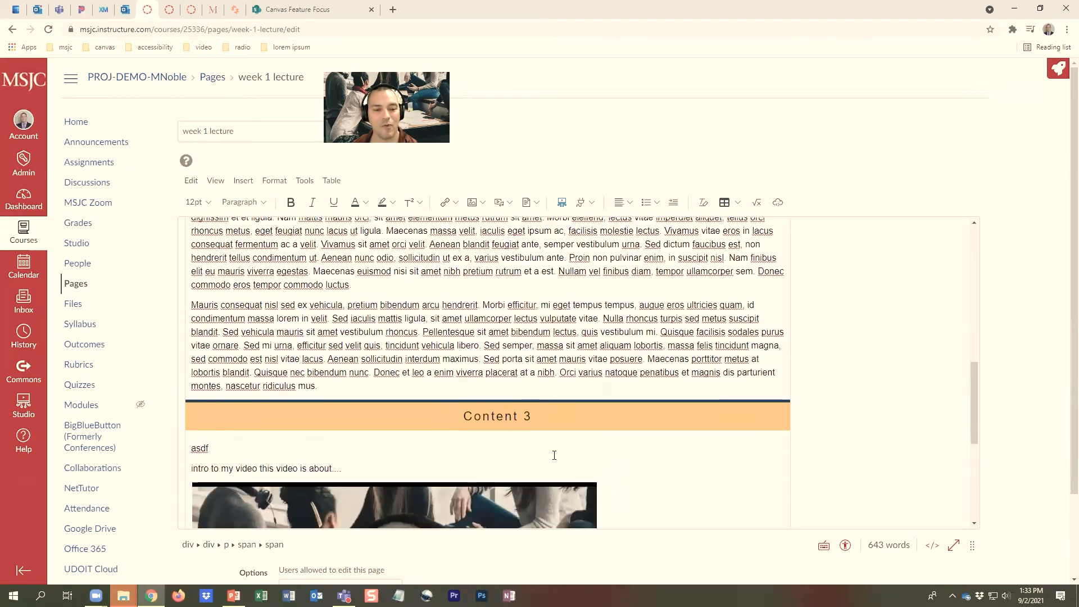
scroll(555, 454, "down", 4)
scroll(556, 453, "down", 1)
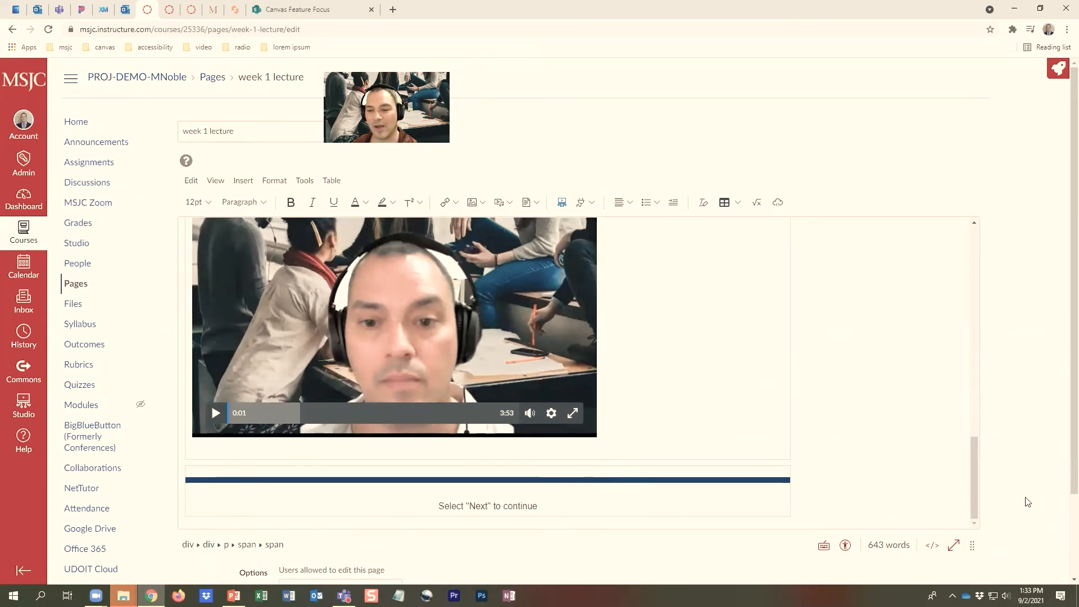
scroll(1028, 502, "down", 2)
left_click(964, 554)
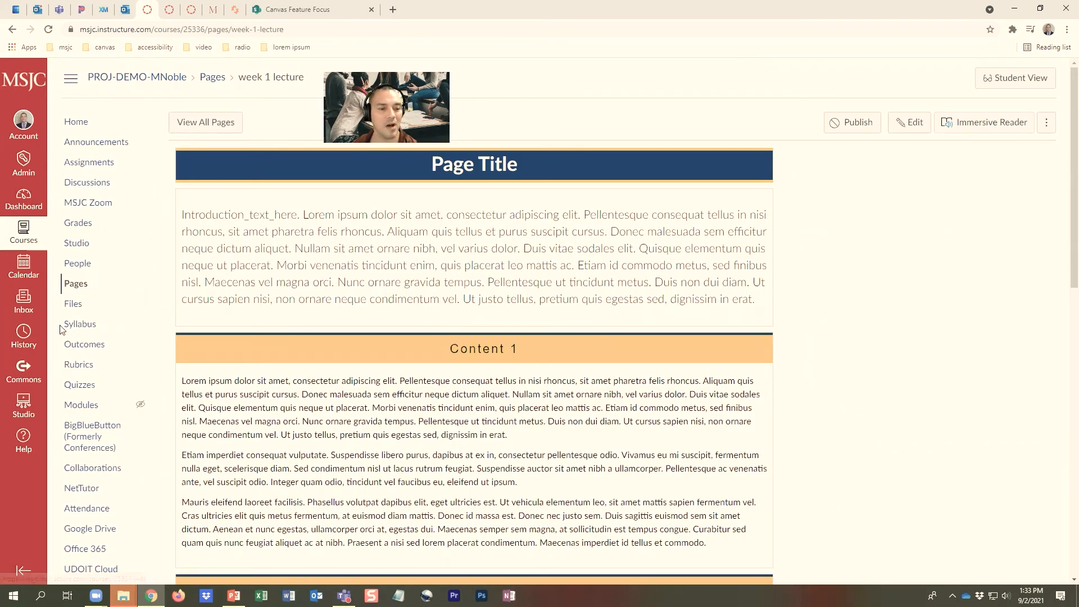
Open "week 1 assignment 1" from the "week 1" module for editing
left_click(77, 406)
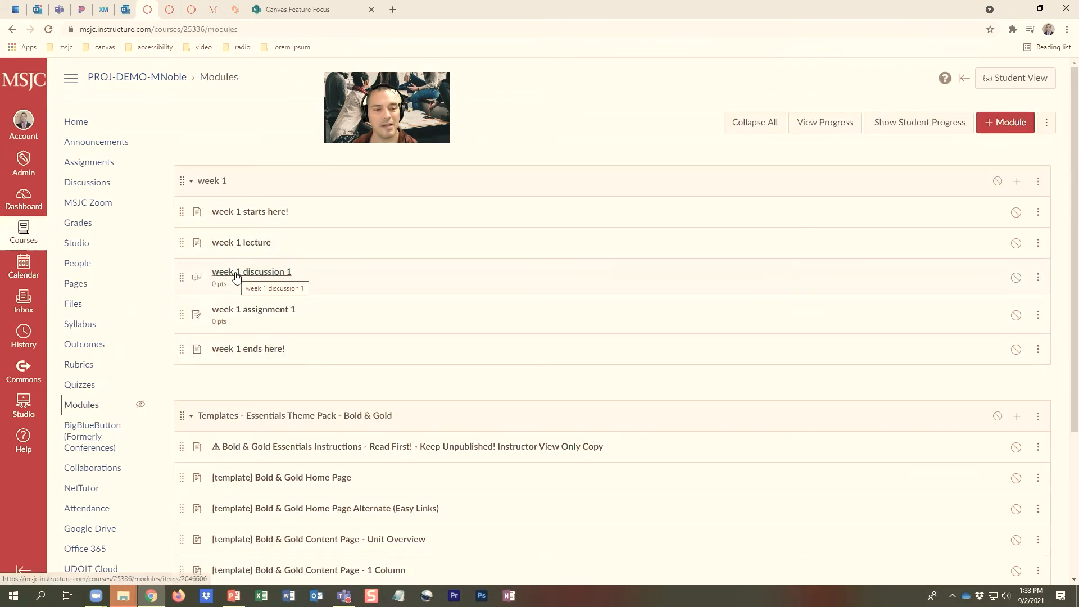
left_click(244, 316)
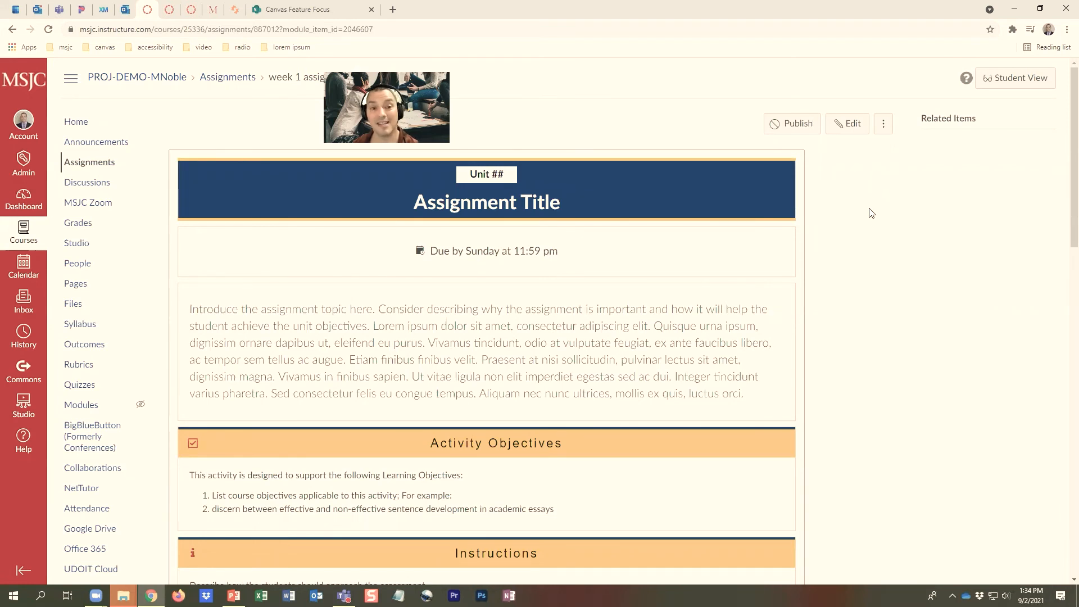
left_click(855, 129)
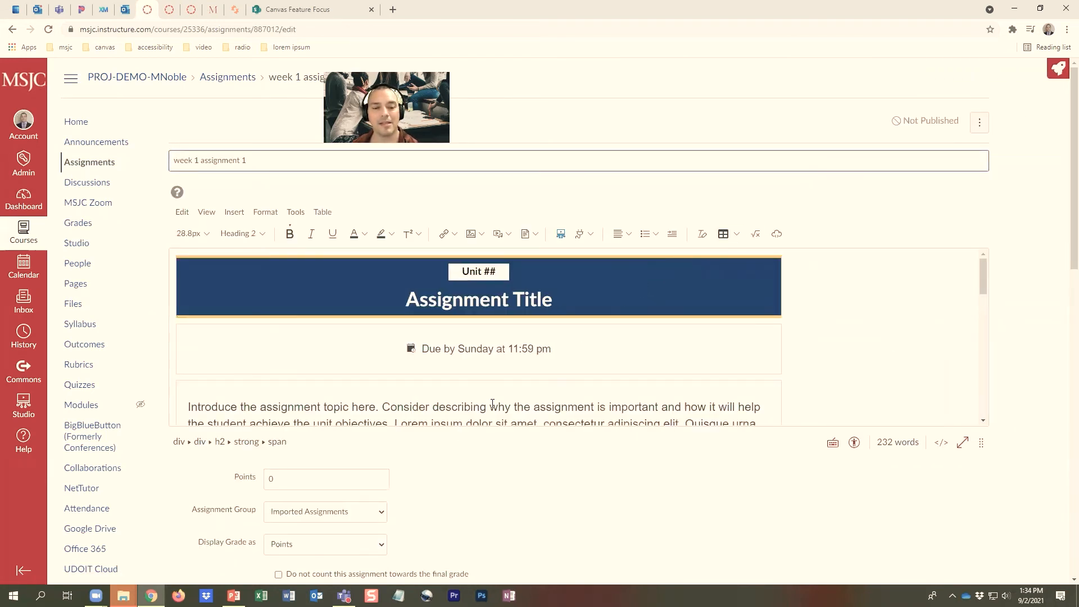
Set the points for "week 1 assignment 1" to 100
scroll(452, 465, "down", 2)
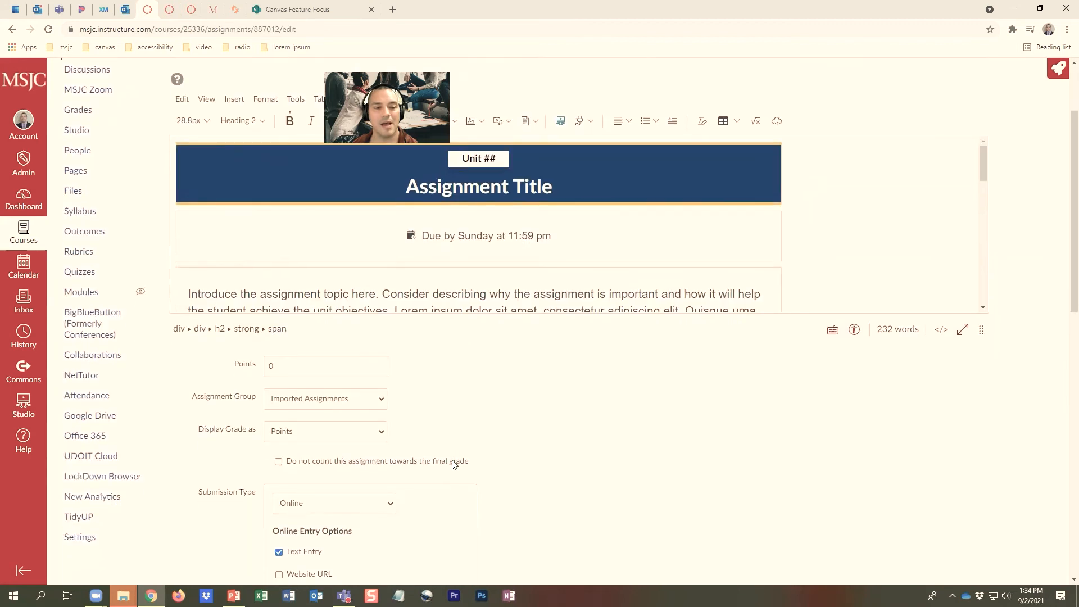
scroll(454, 464, "down", 2)
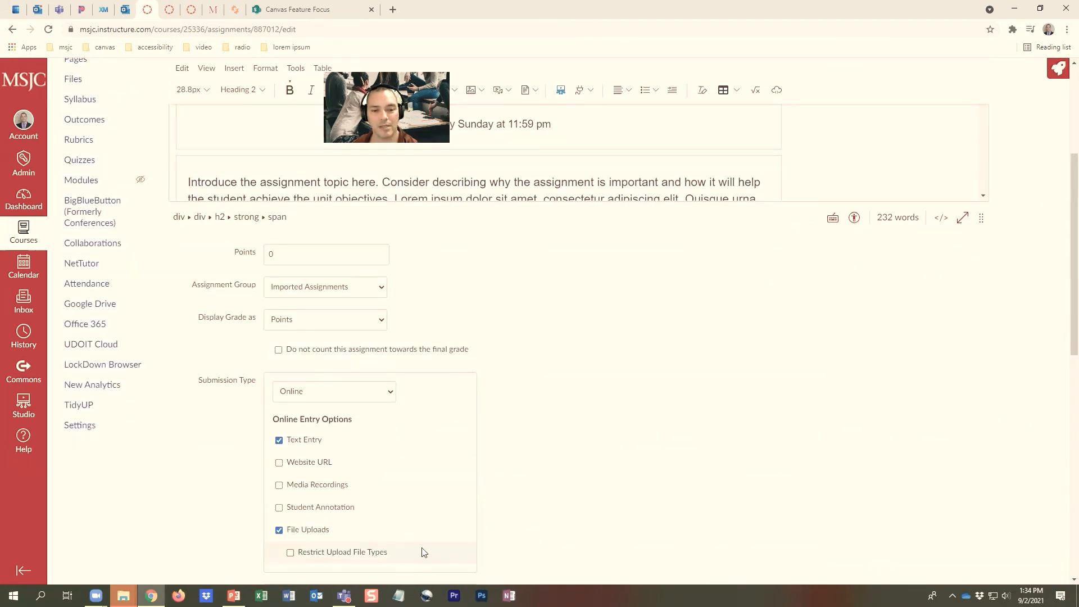
left_click(294, 255)
type("100")
left_click(419, 260)
Edit the Grading section at the end of the assignment description to say the activity is worth 100 points
scroll(494, 281, "up", 2)
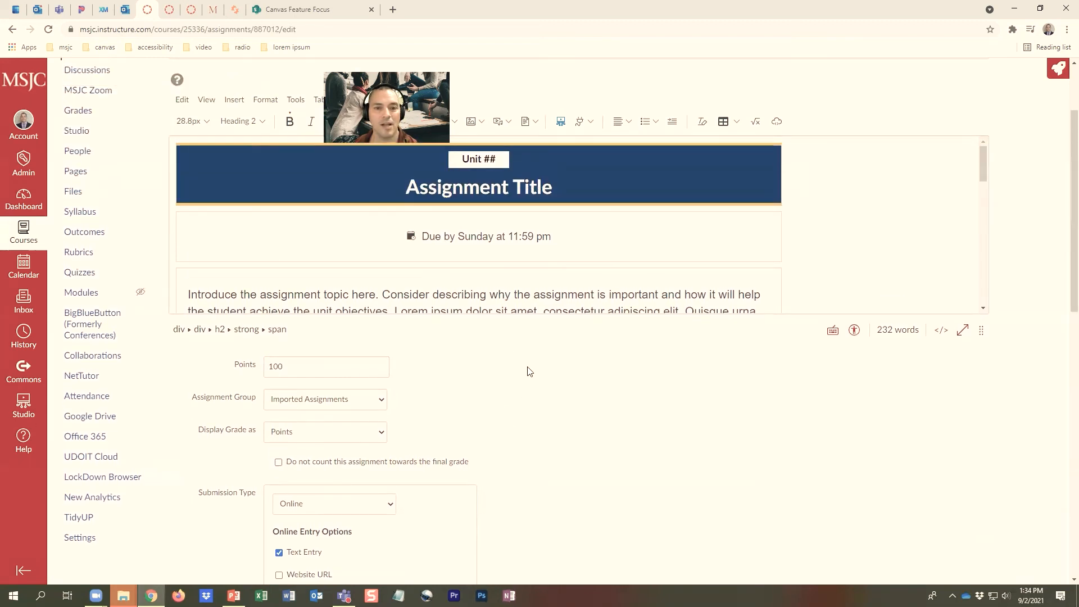
scroll(528, 371, "up", 1)
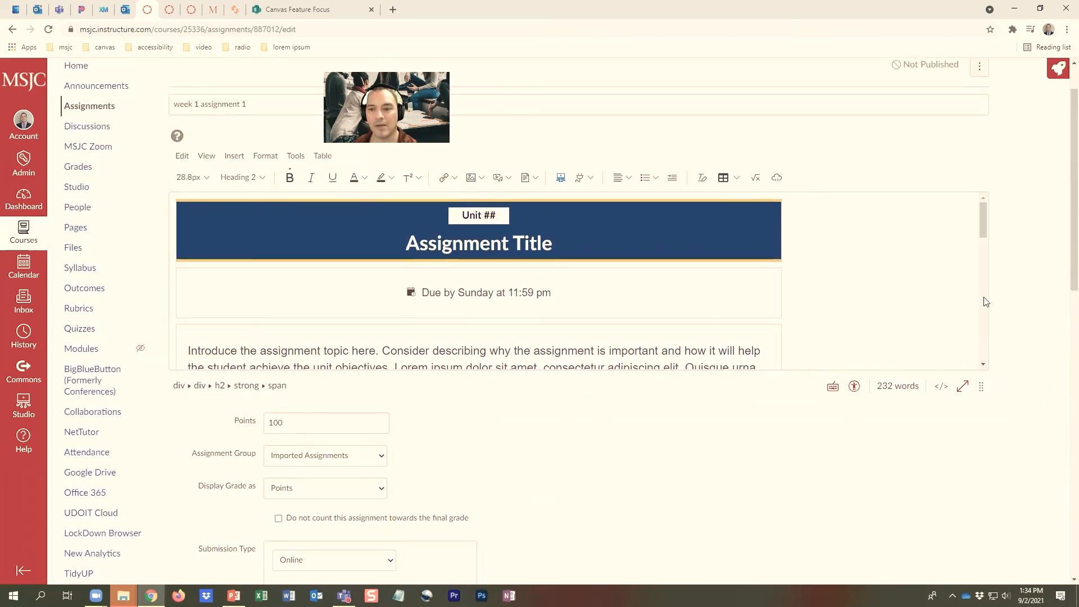
left_click_drag(985, 235, 1000, 362)
left_click(189, 301)
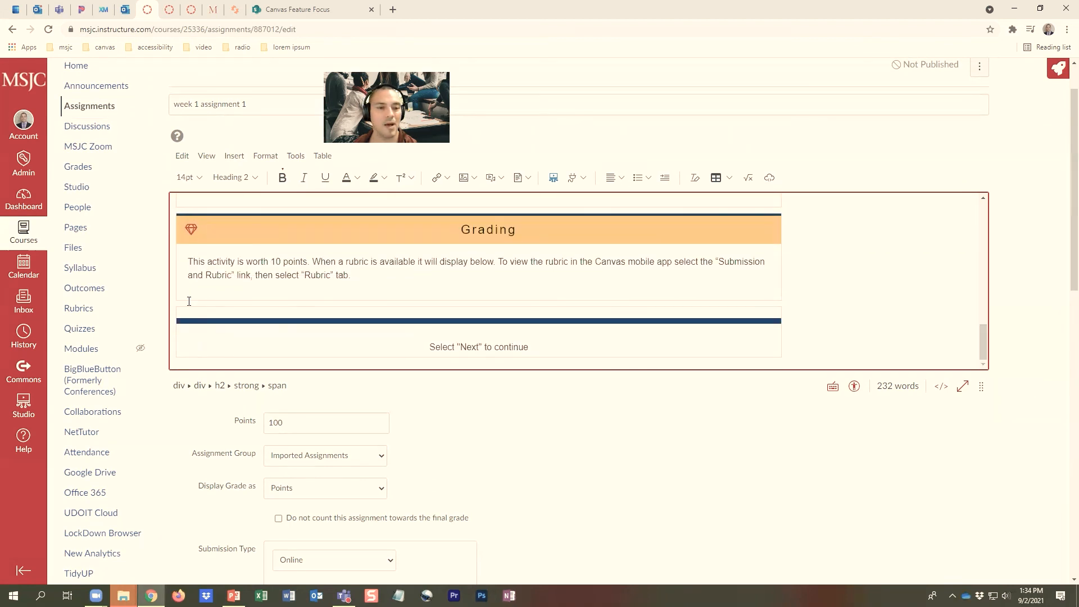
left_click(280, 262)
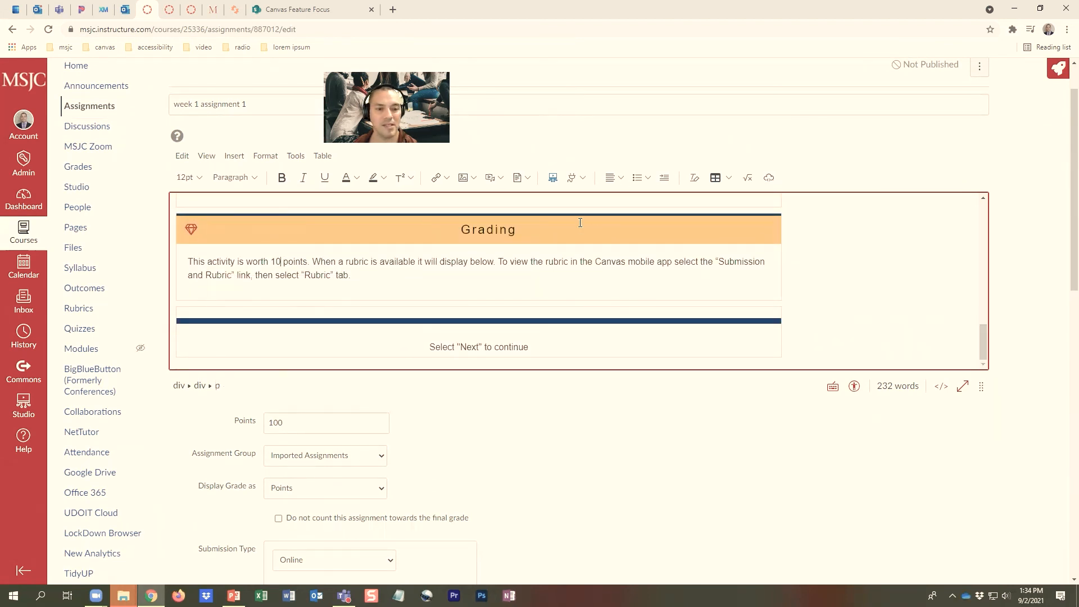
type("0")
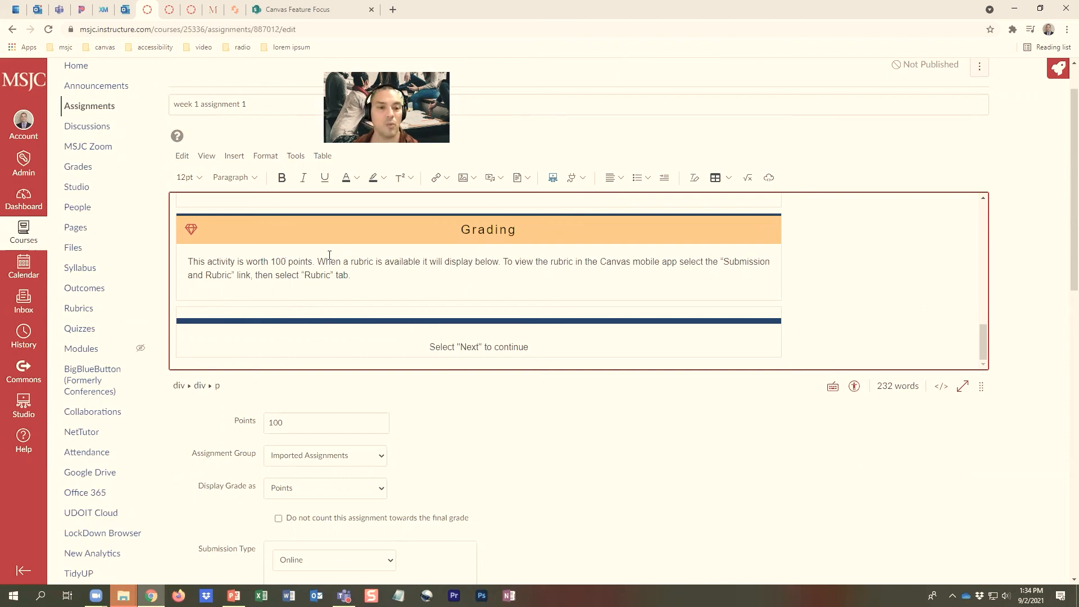
left_click(305, 436)
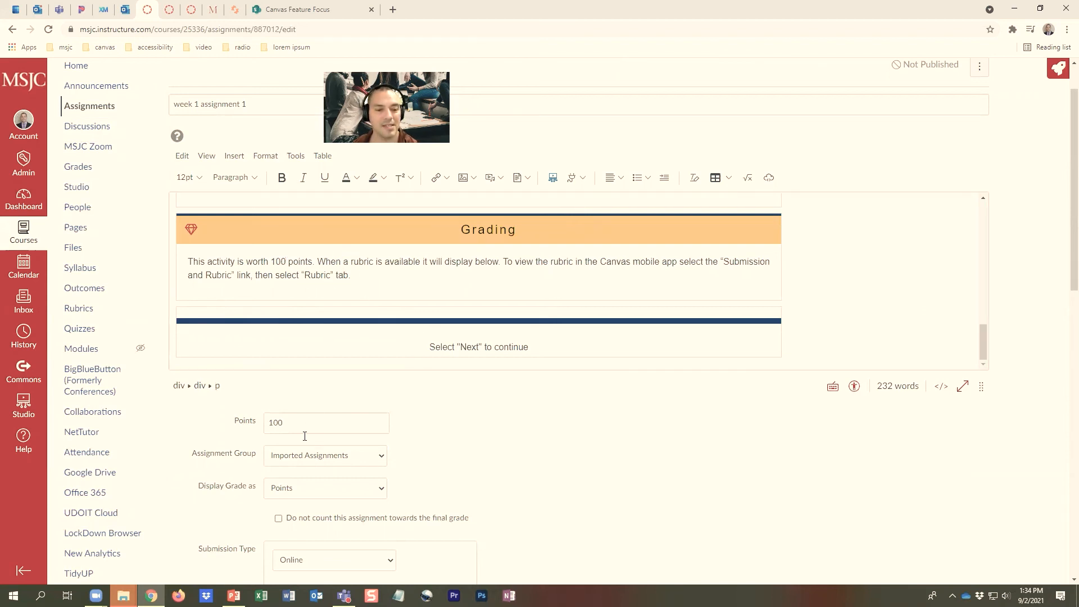
Check the available assignment groups without changing the selected Imported Assignments group
scroll(464, 430, "down", 1)
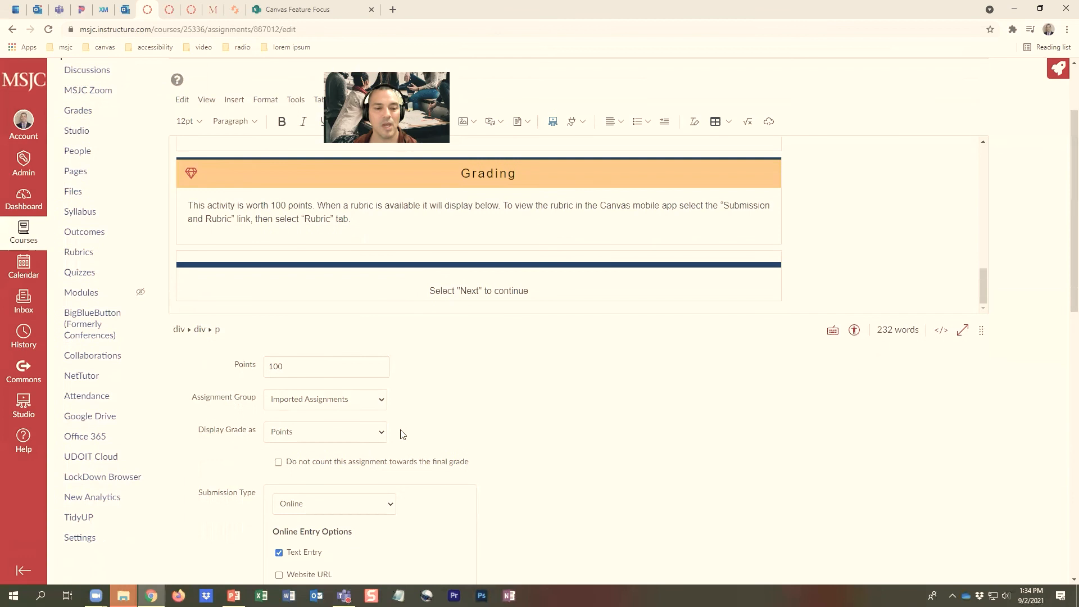
left_click(376, 405)
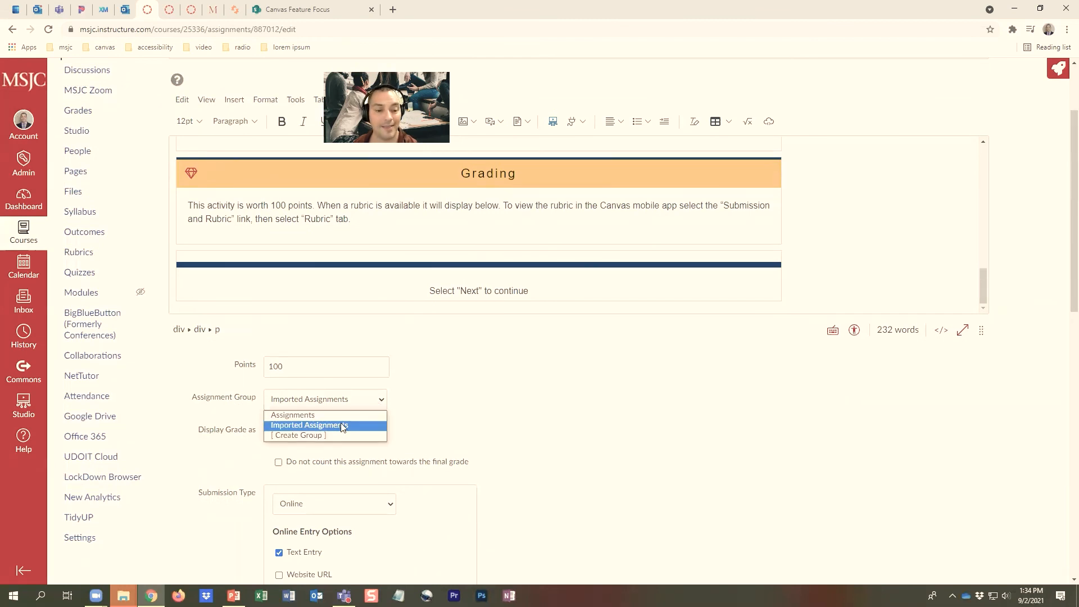
left_click(432, 413)
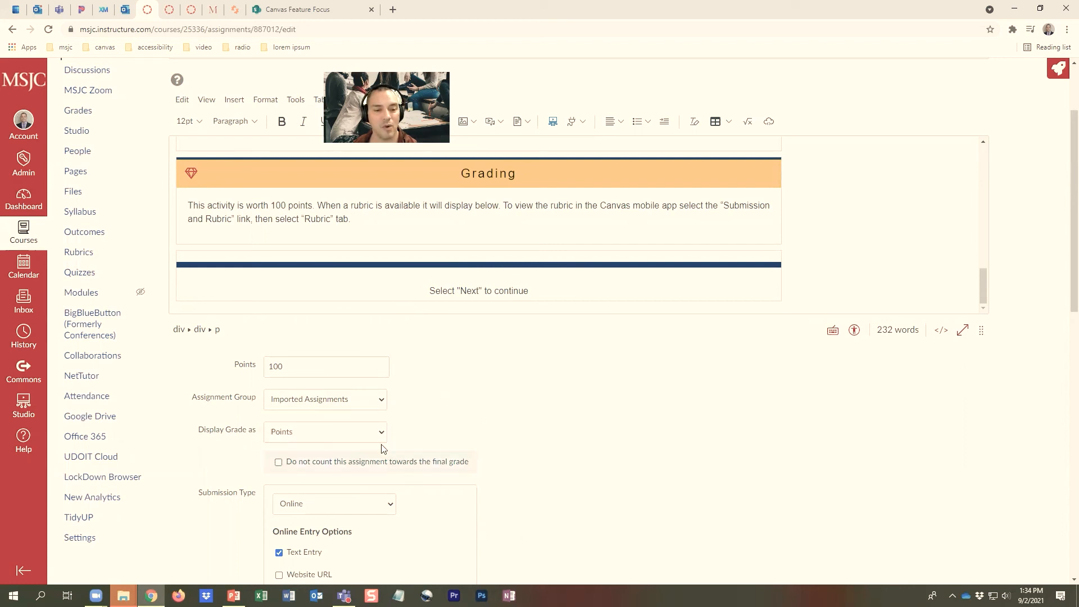
Set the plagiarism review to Unicheck (Plagiarism Check), look over its options, and save the assignment without publishing
scroll(511, 435, "down", 8)
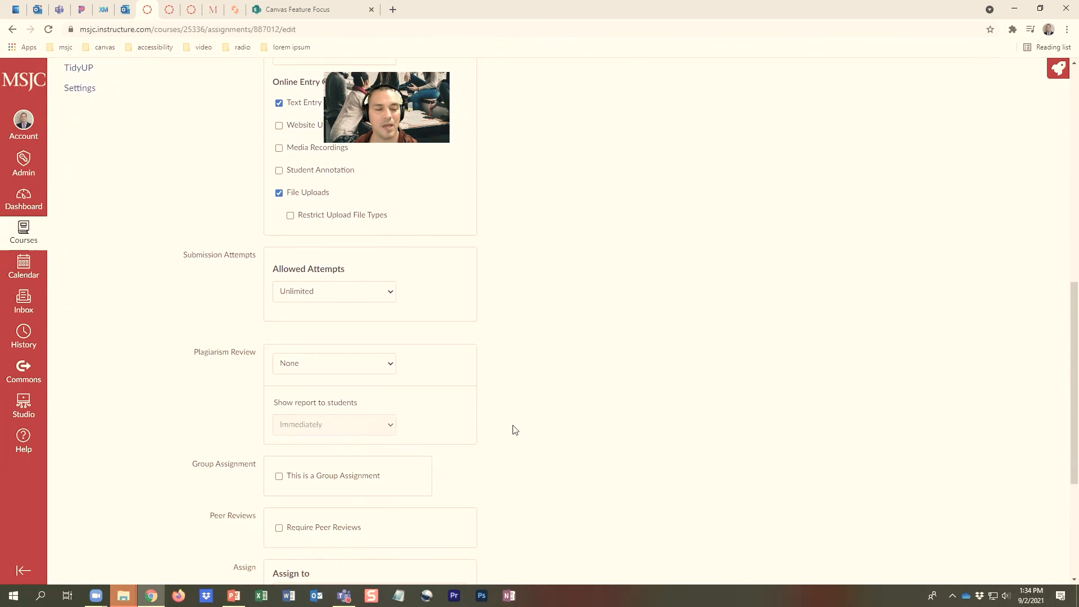
scroll(513, 430, "down", 1)
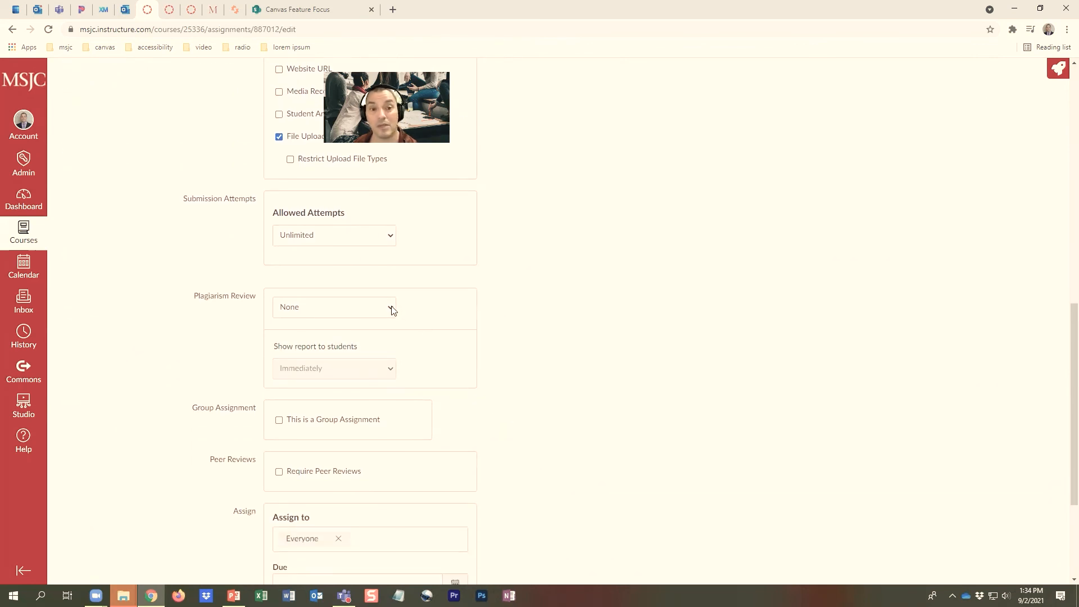
left_click(392, 310)
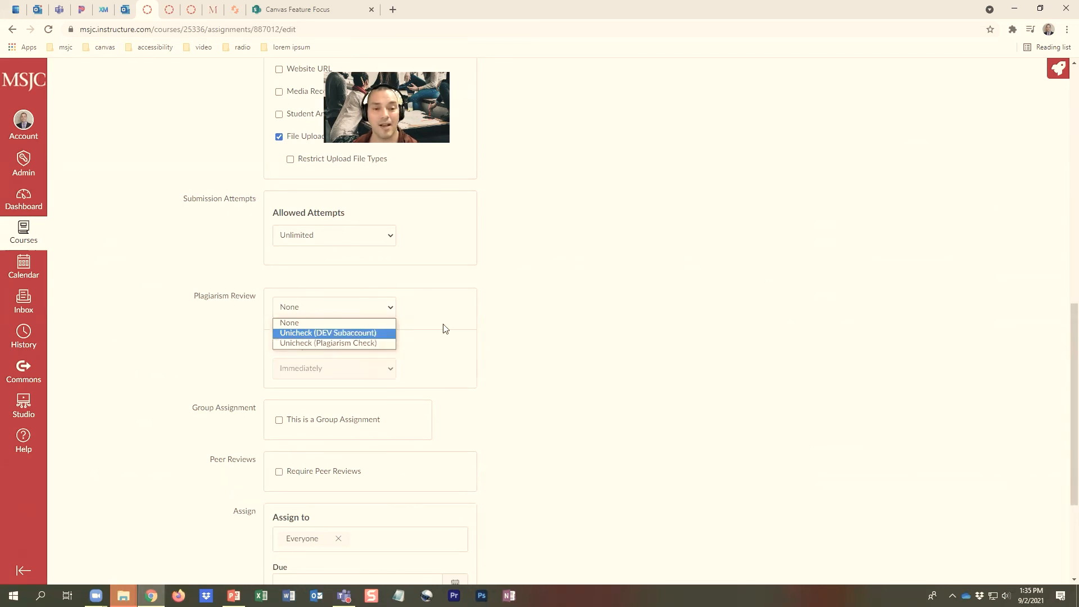
left_click(371, 346)
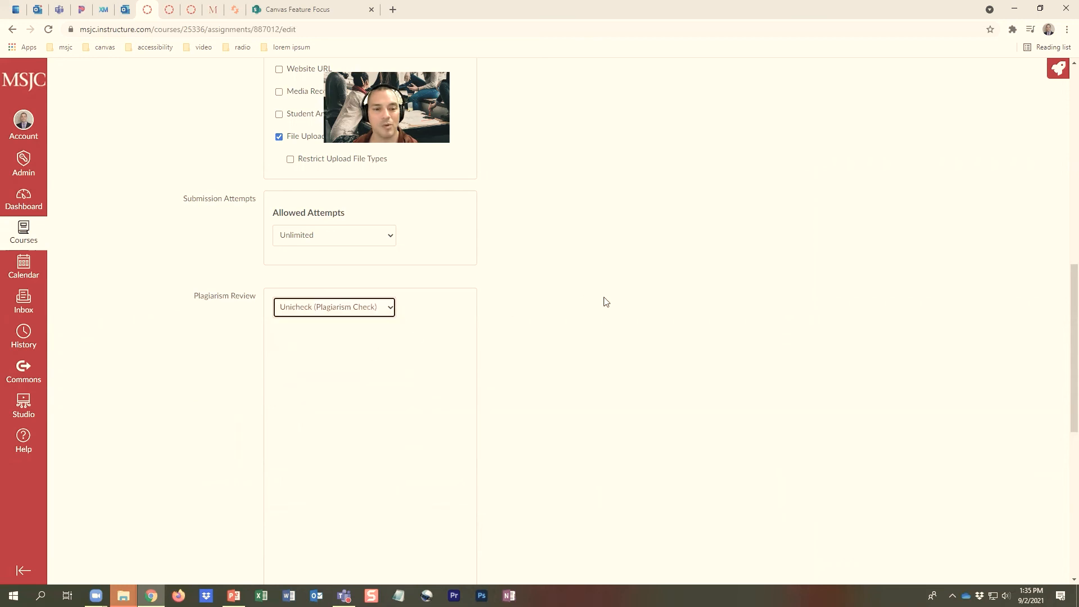
scroll(590, 321, "down", 6)
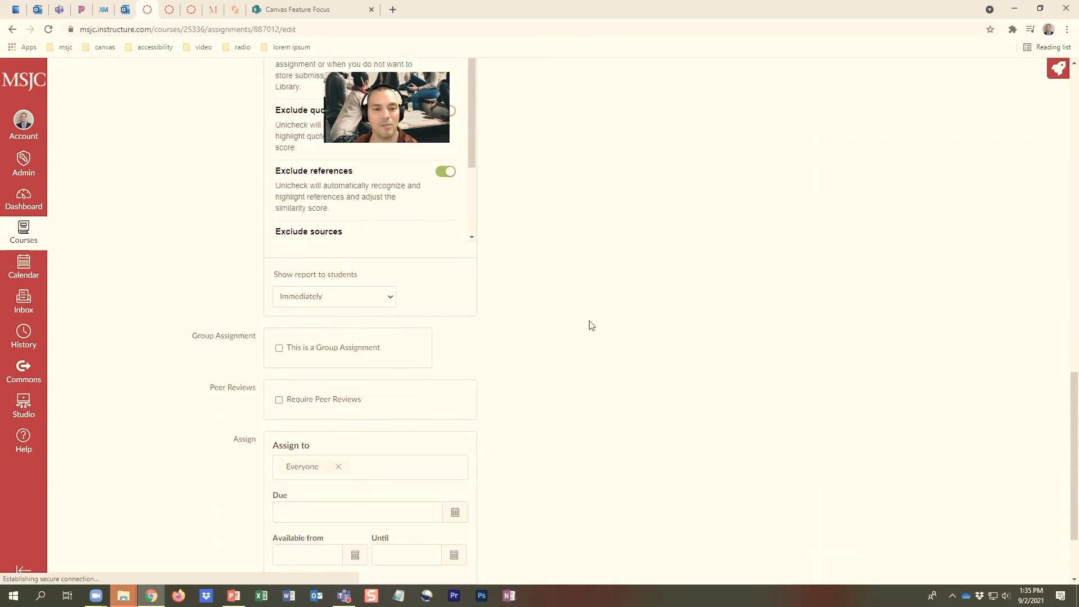
scroll(592, 325, "up", 4)
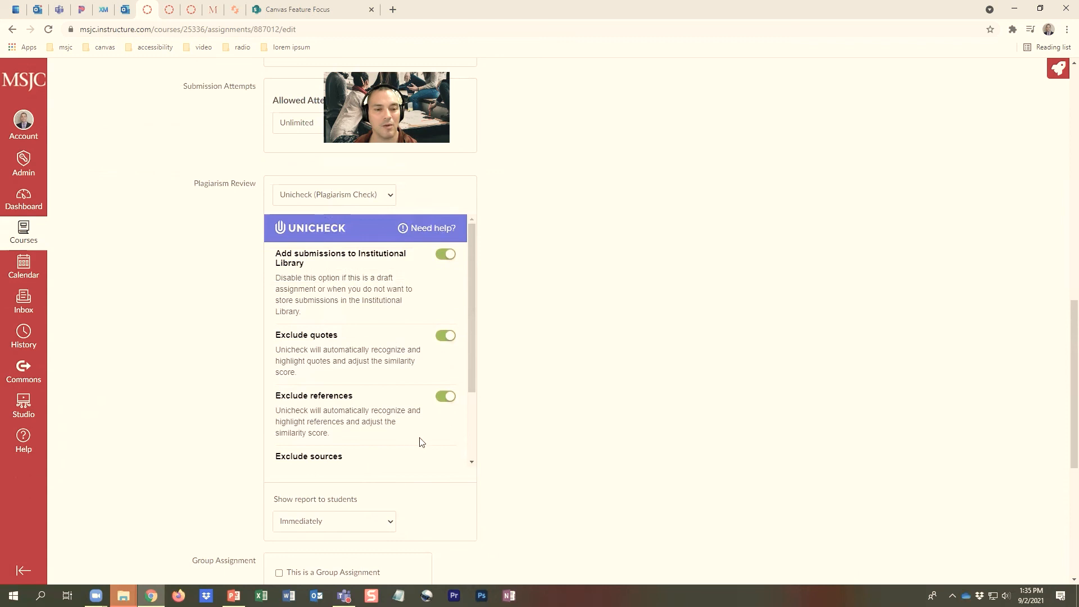
scroll(689, 364, "down", 6)
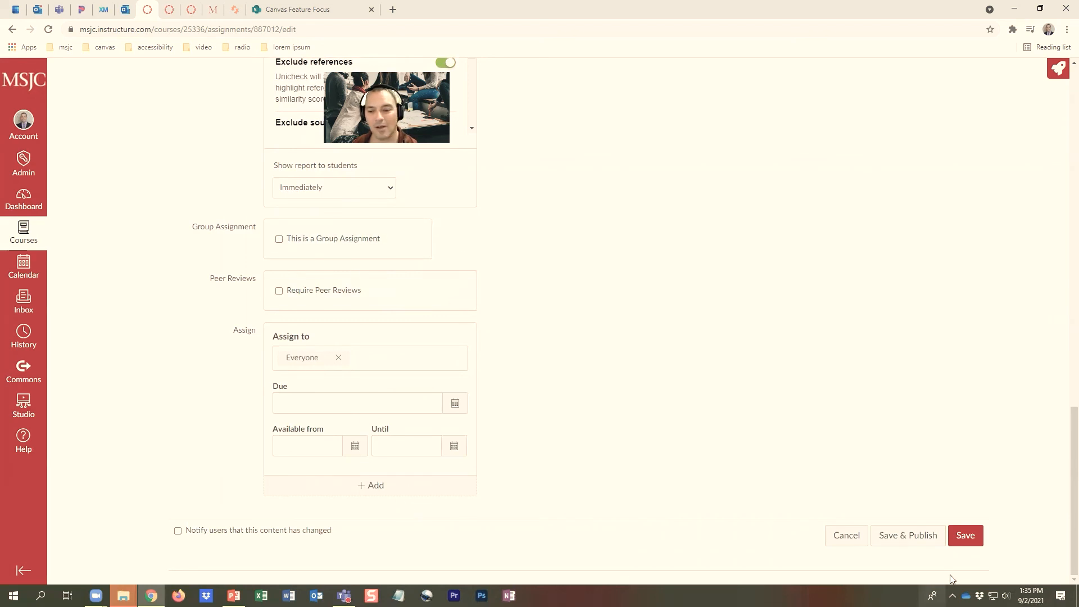
left_click(966, 535)
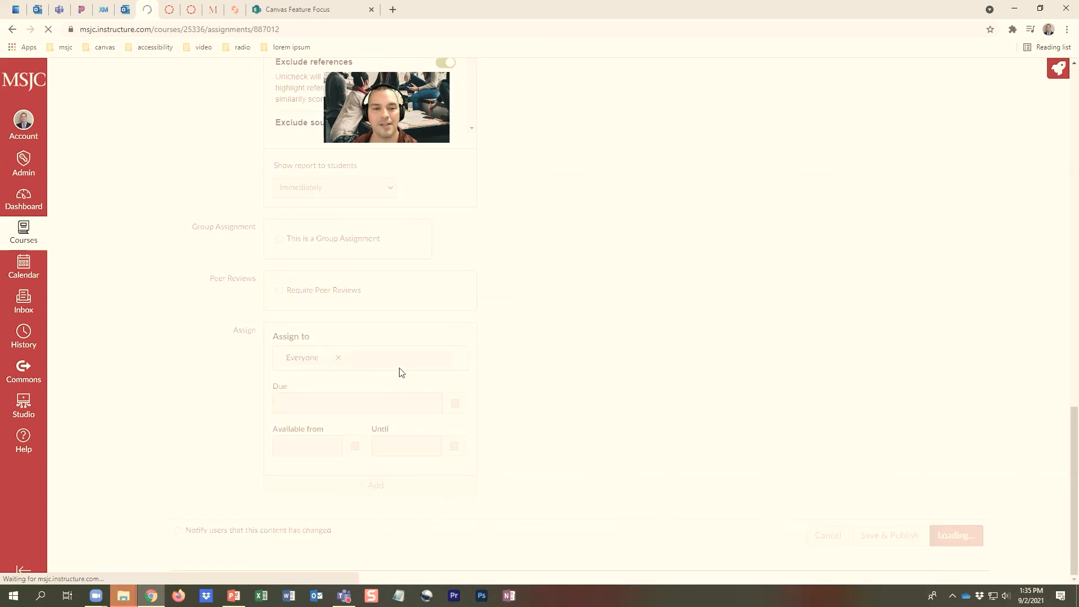
Review the saved assignment page, including the Grading section, points, submission types and attached Essay Rubric
scroll(597, 341, "down", 1)
scroll(598, 340, "down", 9)
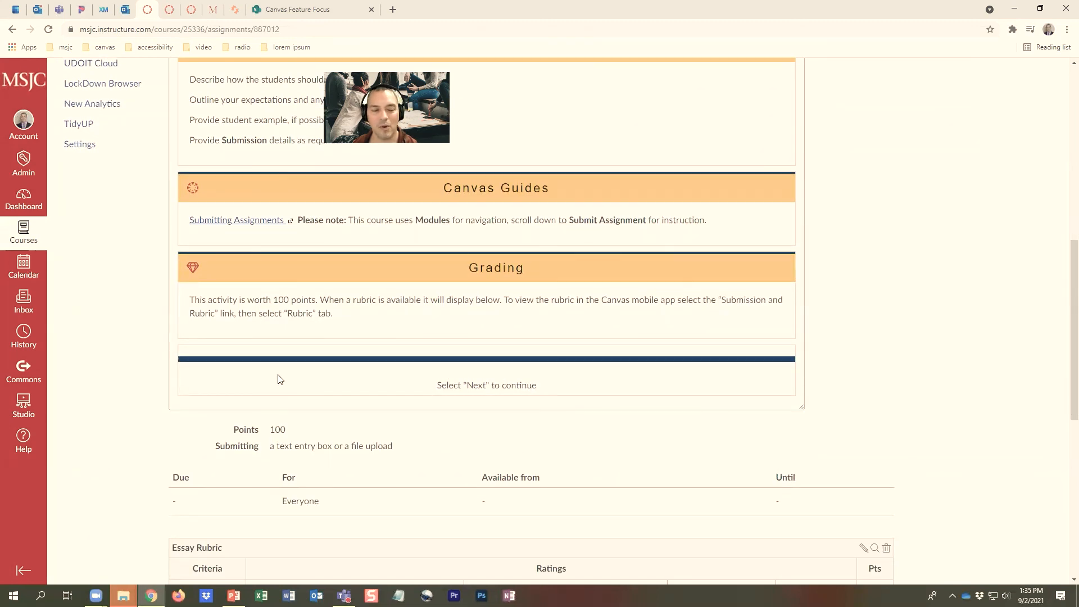
scroll(331, 388, "down", 1)
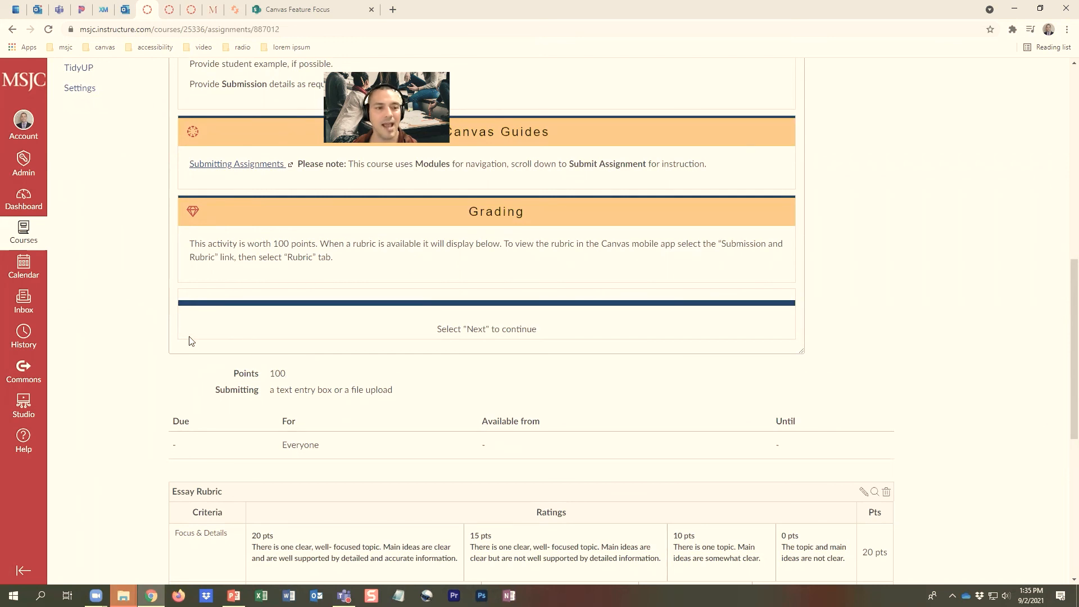
scroll(247, 365, "up", 5)
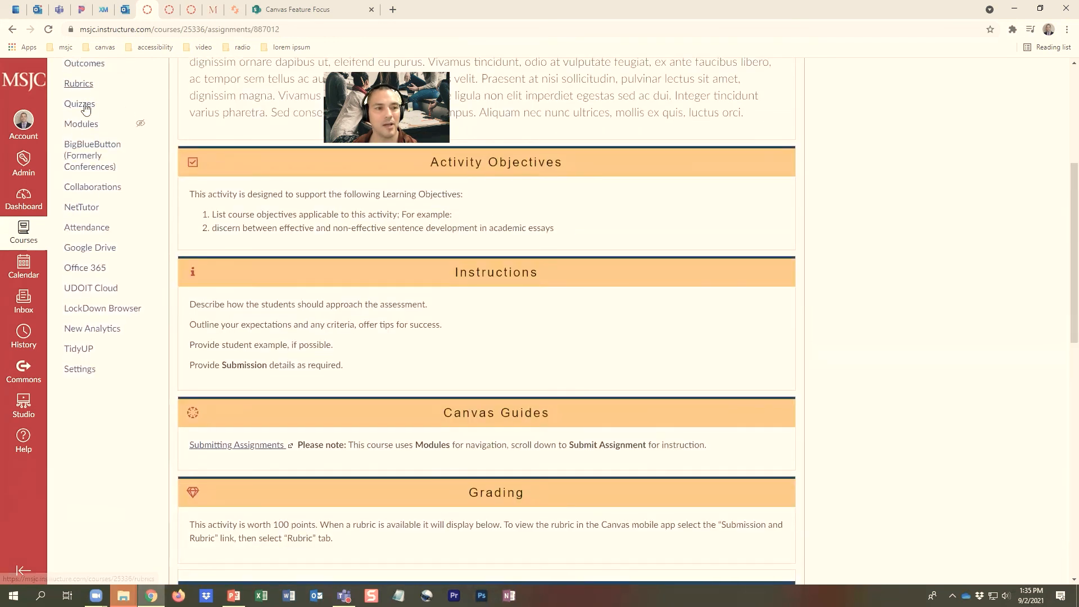
scroll(85, 108, "up", 2)
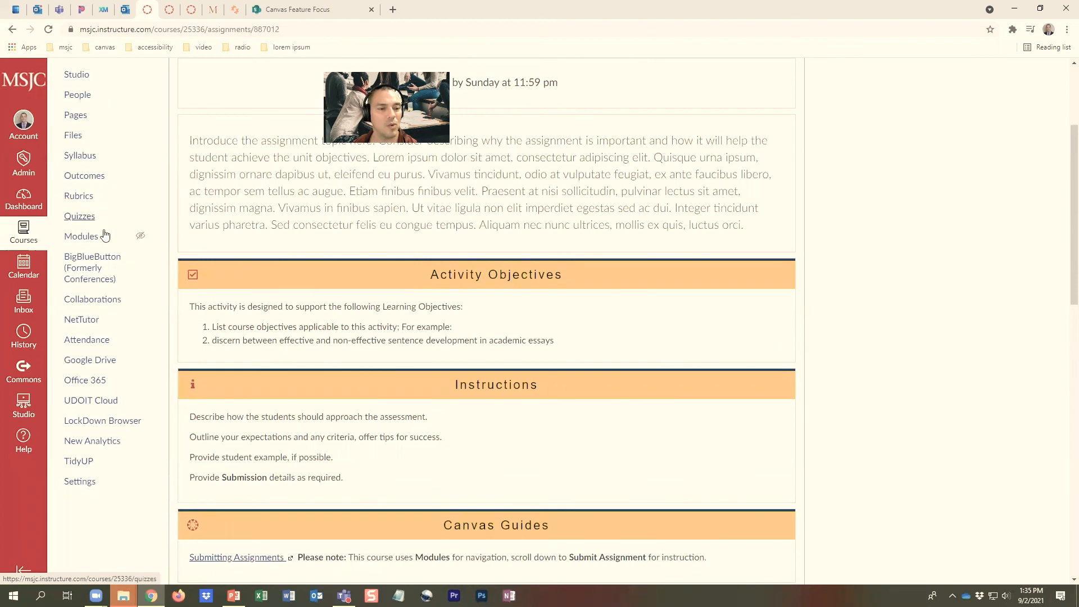
scroll(104, 281, "up", 2)
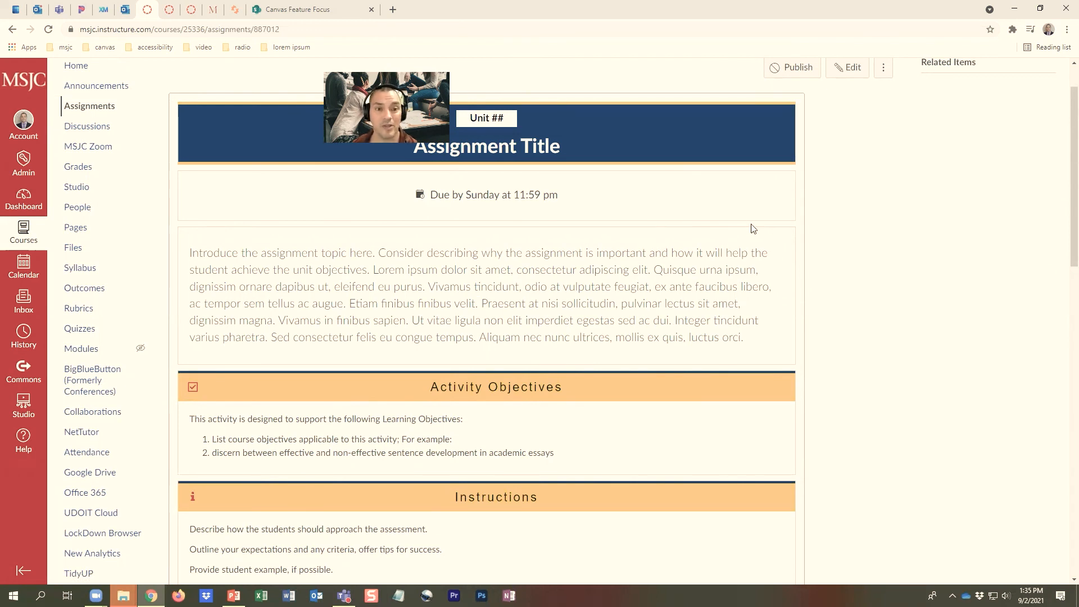
scroll(781, 215, "up", 1)
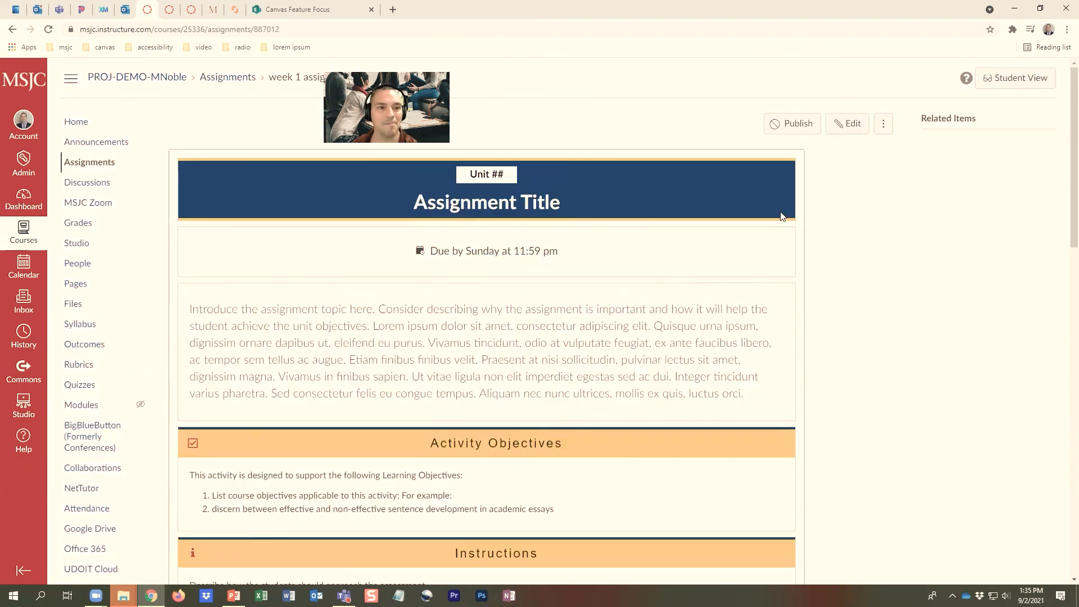
Open the "week 1 ends here!" page from the "week 1" module and read through its Unit Summary sections
left_click(84, 411)
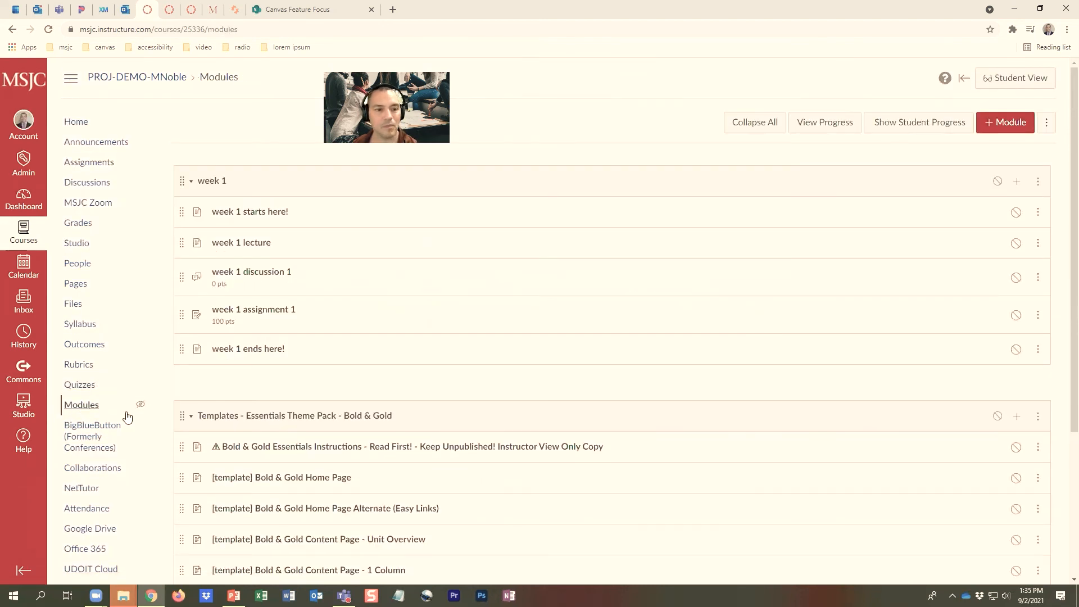
left_click(263, 350)
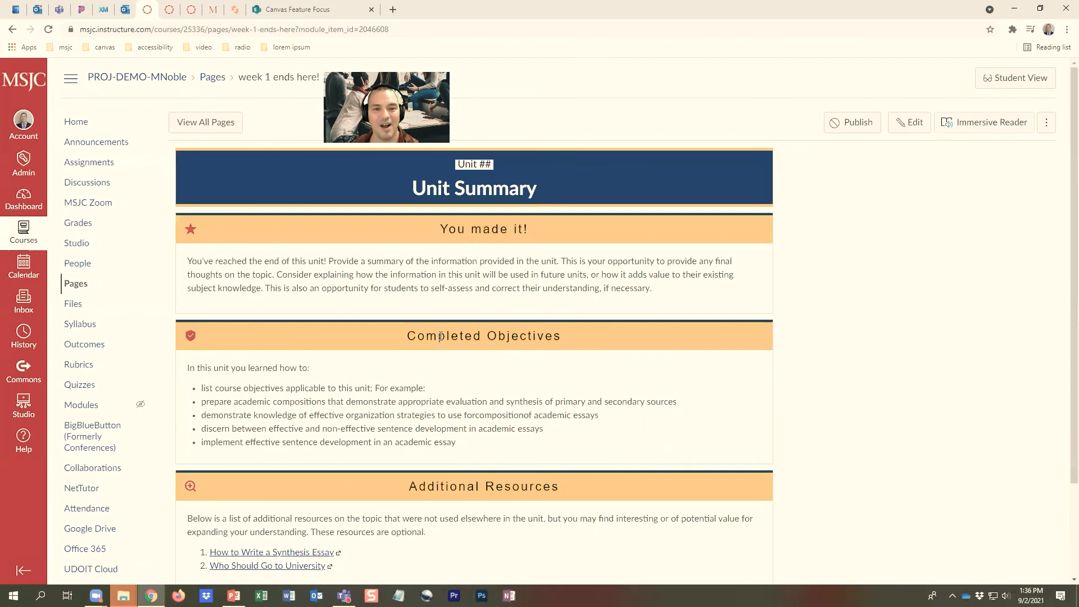
scroll(549, 375, "down", 2)
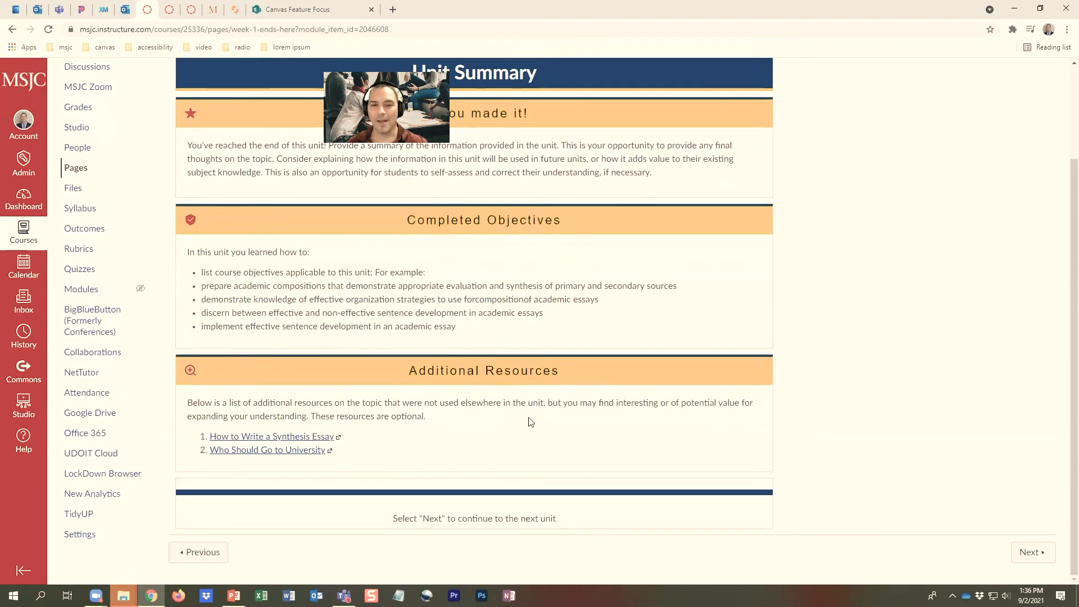
scroll(513, 338, "up", 1)
scroll(513, 336, "up", 1)
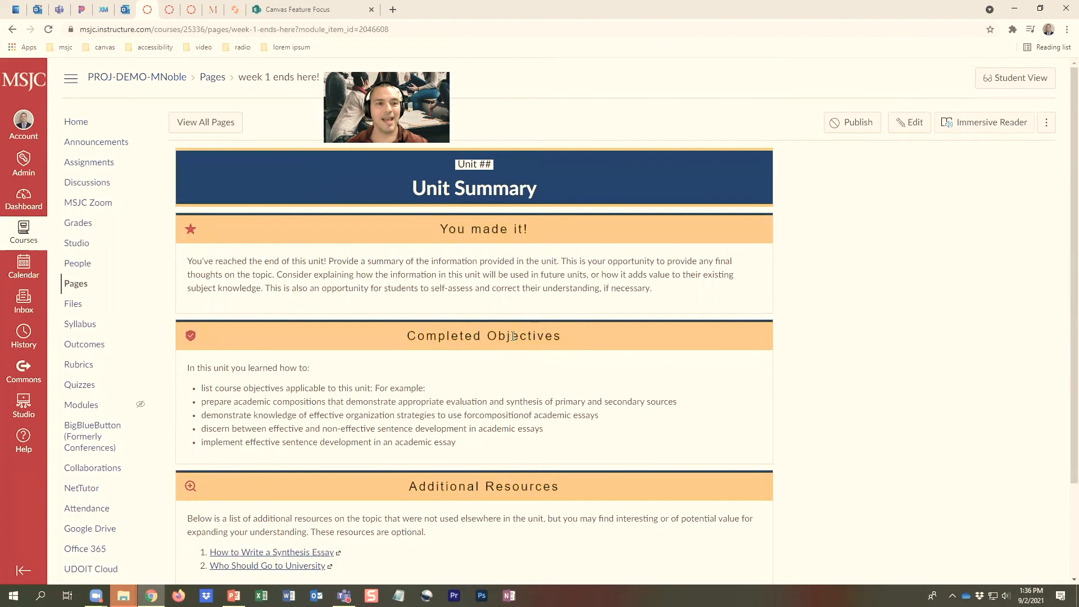
Return to the course modules and duplicate the whole "week 1" module
left_click(89, 407)
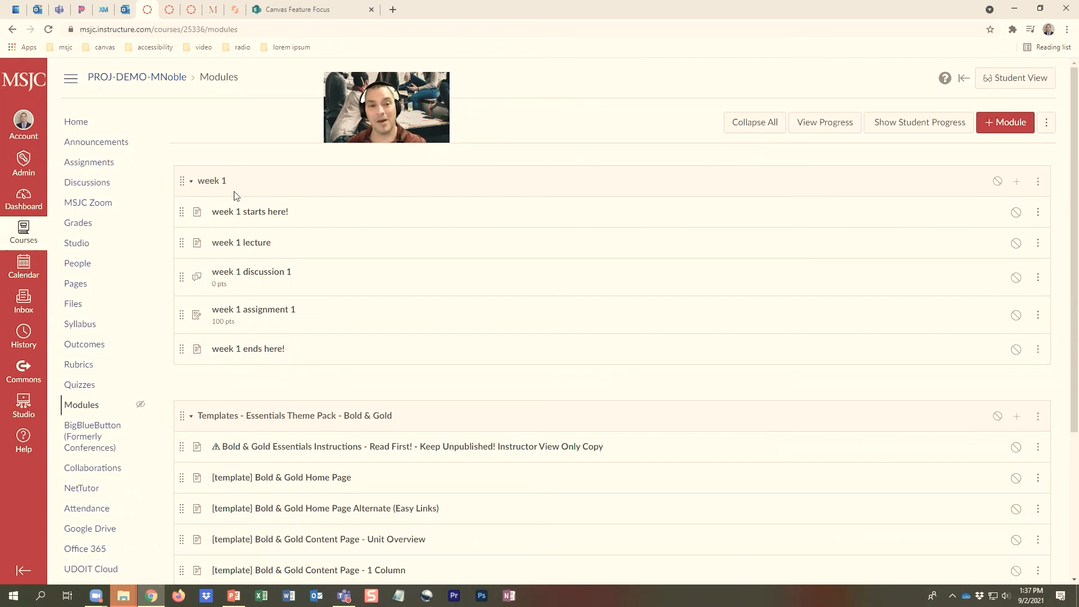
left_click(1041, 183)
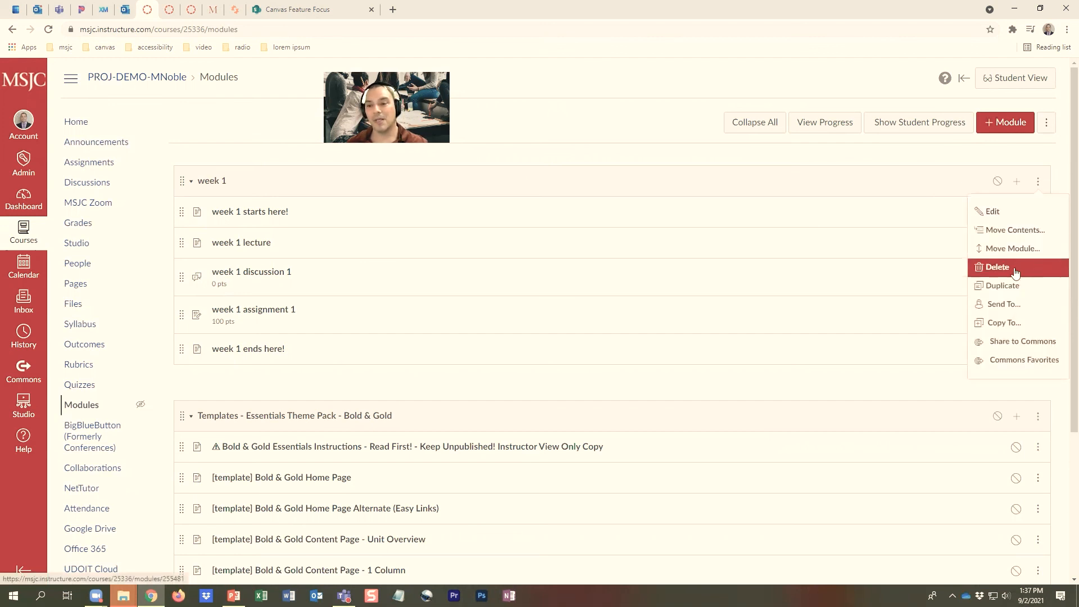
left_click(1011, 287)
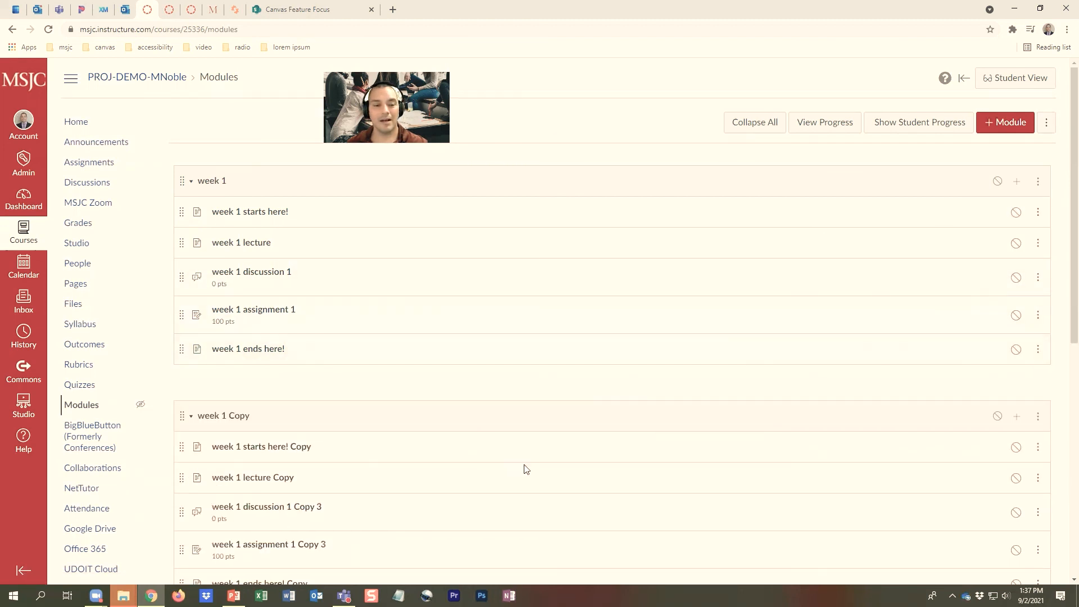
Rename the "week 1 Copy" module as "week 2"
scroll(405, 486, "down", 1)
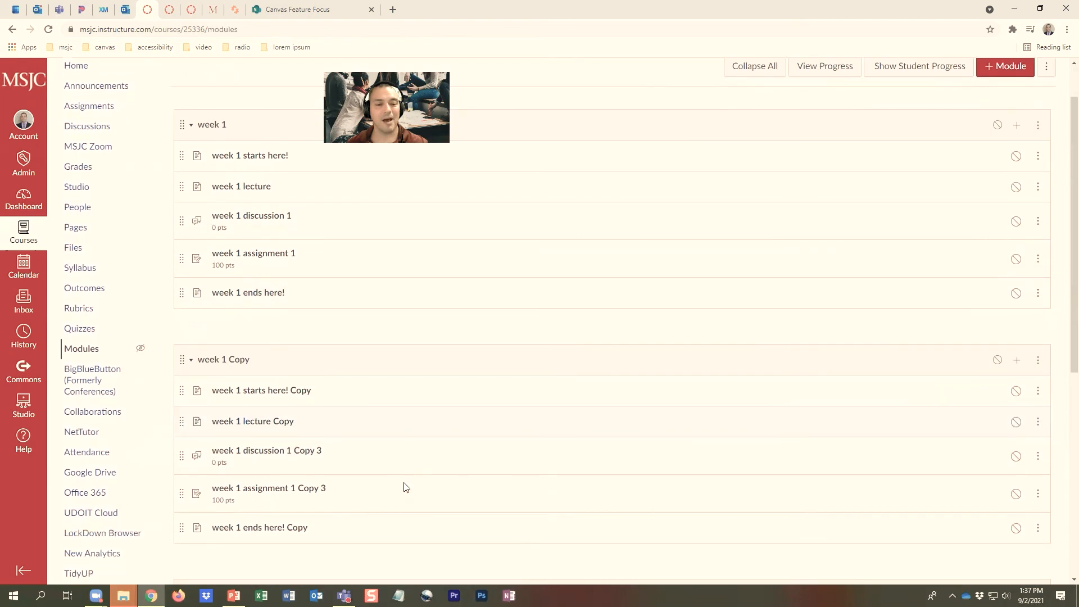
left_click(1038, 360)
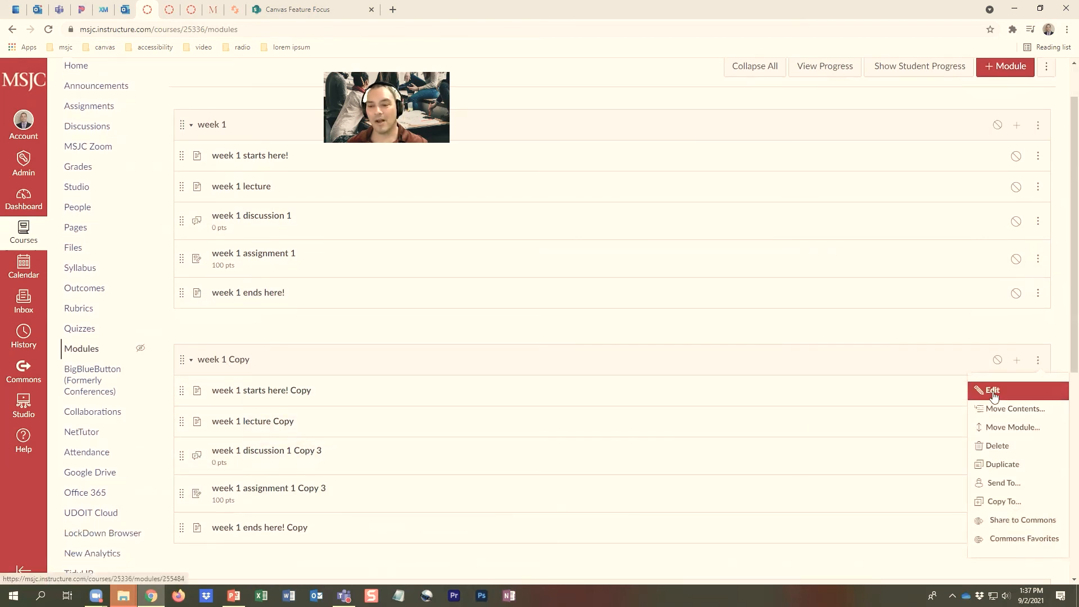
left_click(992, 392)
left_click_drag(438, 214, 404, 214)
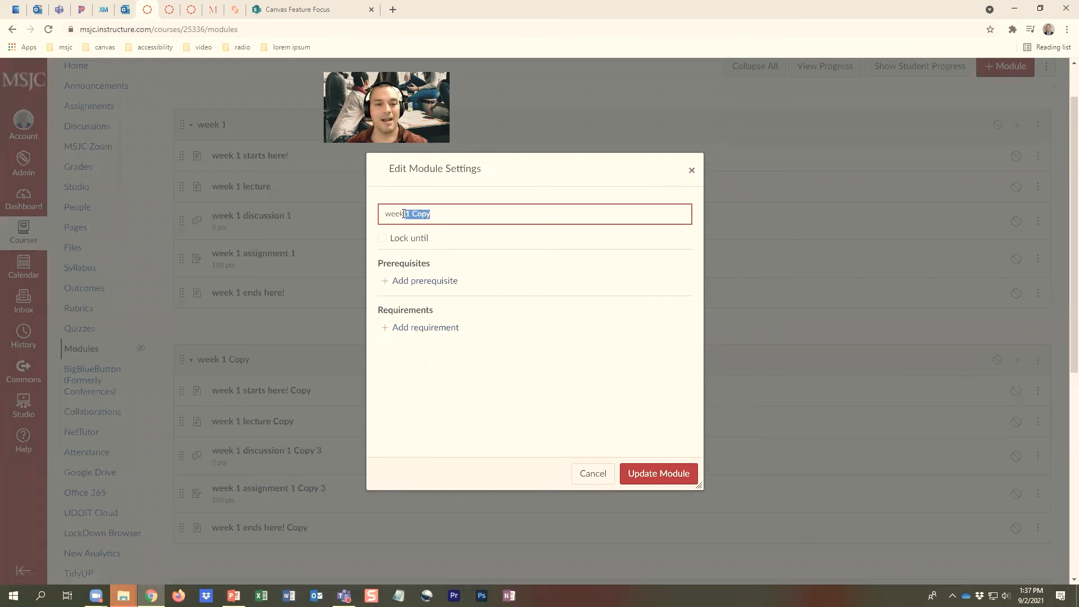
type("2")
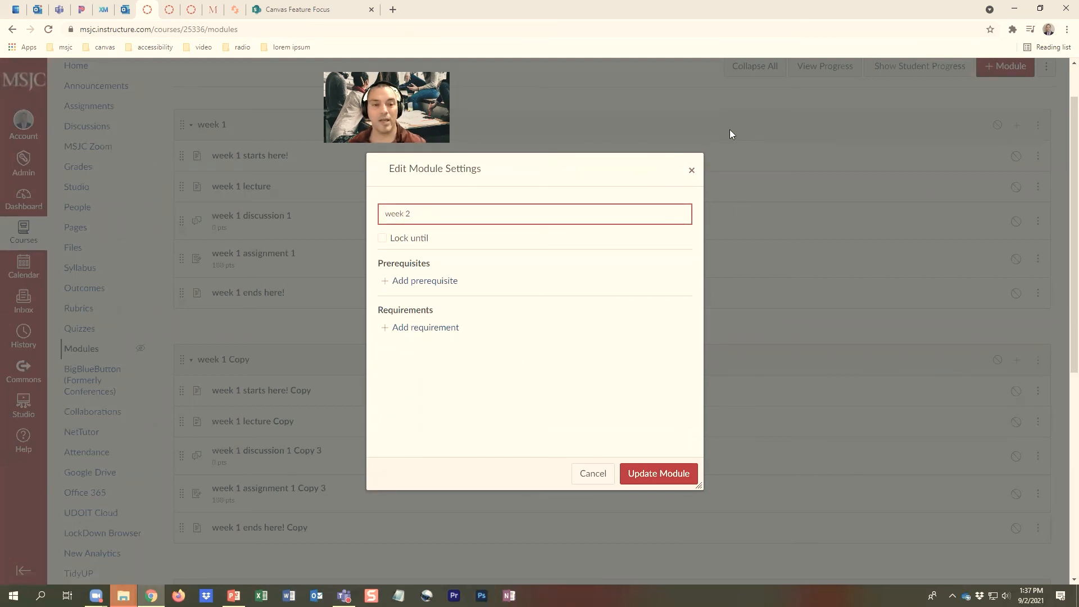
left_click(666, 472)
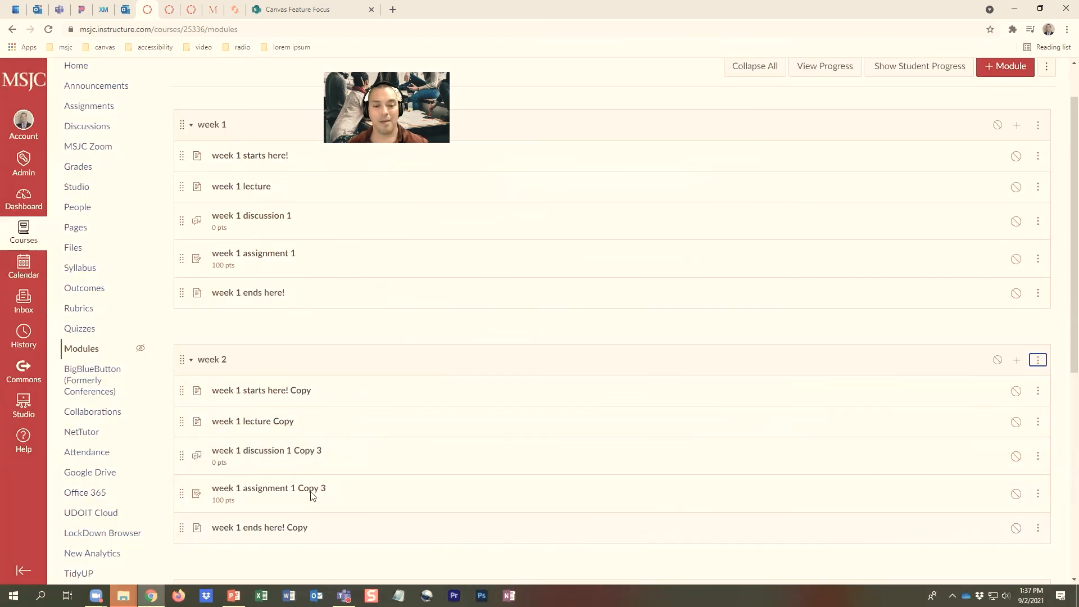